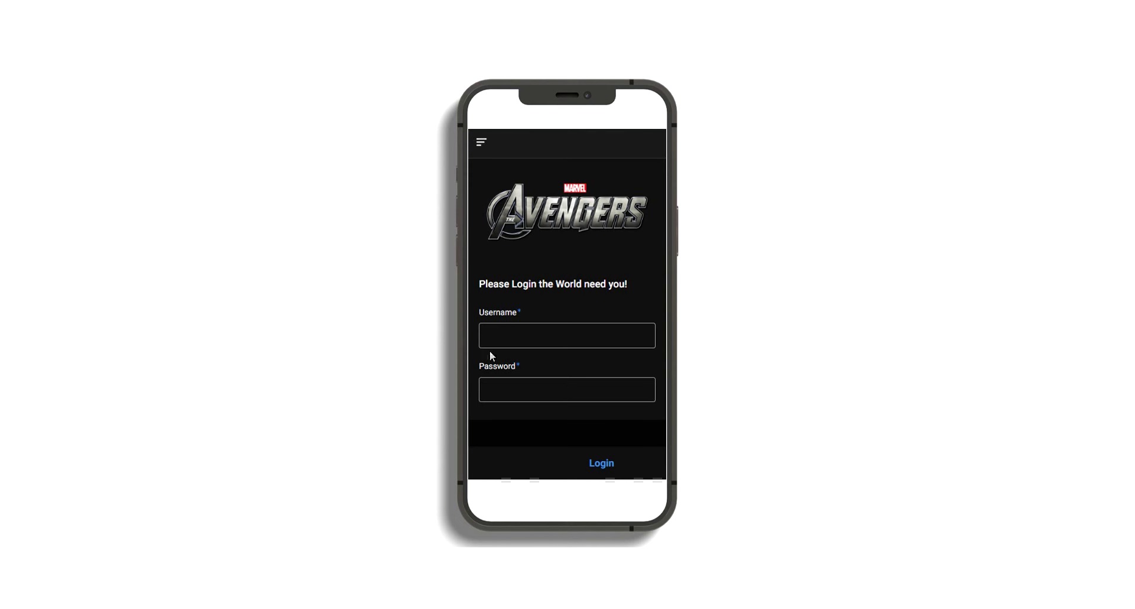
# - Log in to the Avengers app as test user Thor with its password, then log out from the side menu
pyautogui.click(517, 335)
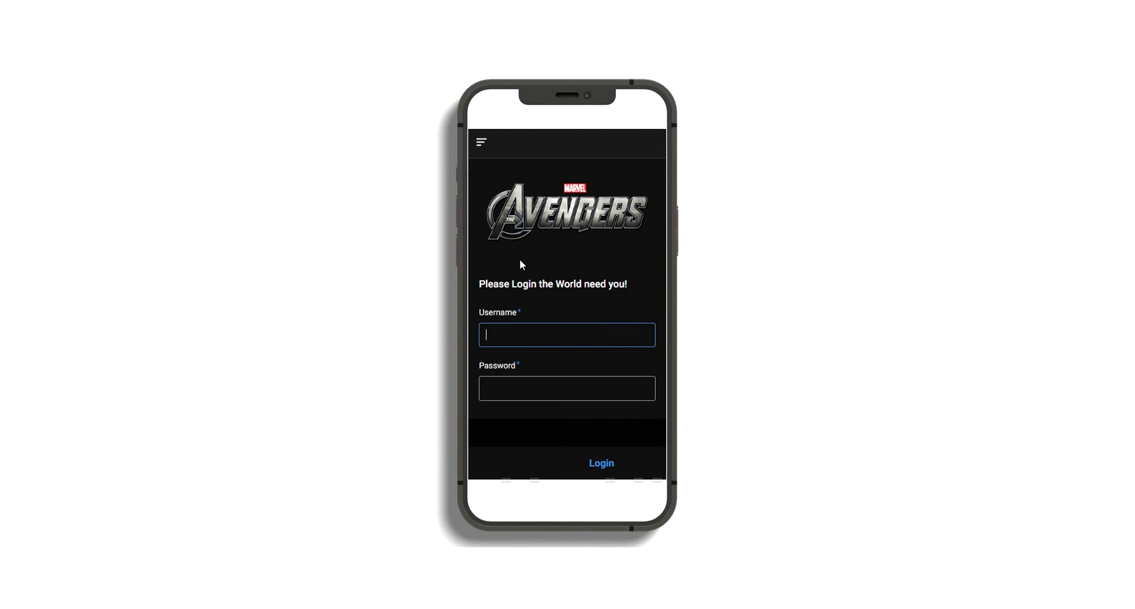
pyautogui.write('Thor')
pyautogui.click(556, 383)
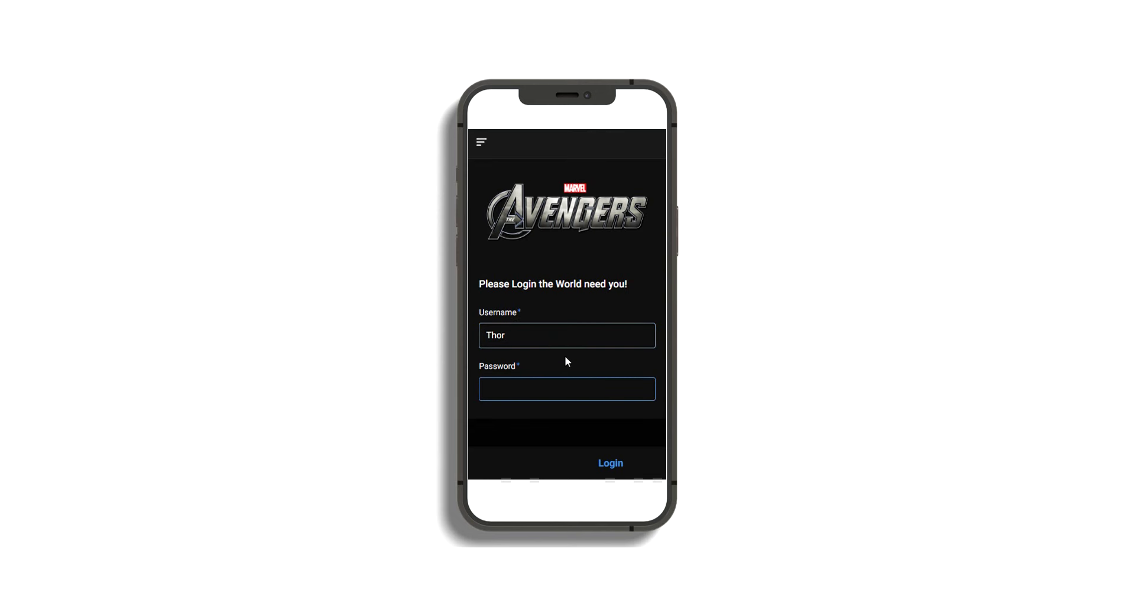
pyautogui.write('123')
pyautogui.click(614, 463)
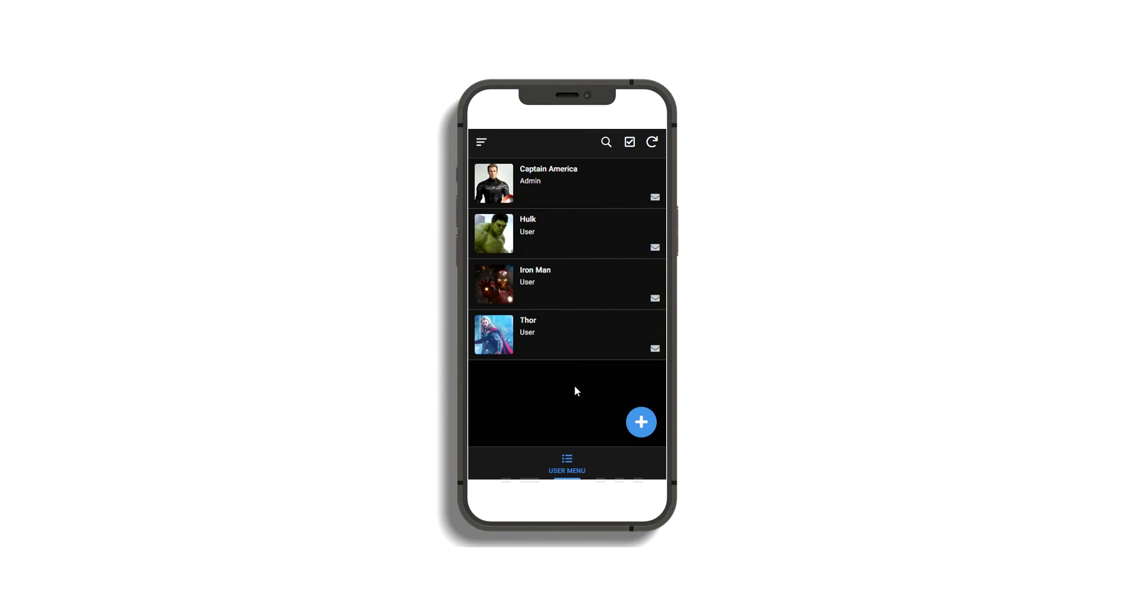
pyautogui.click(481, 142)
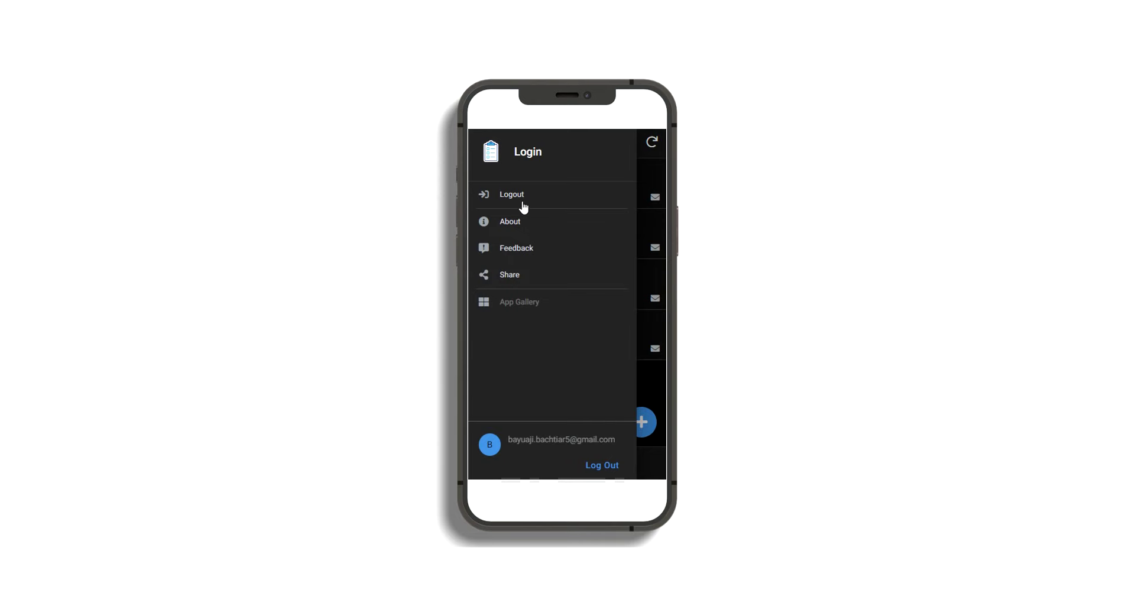
pyautogui.click(512, 195)
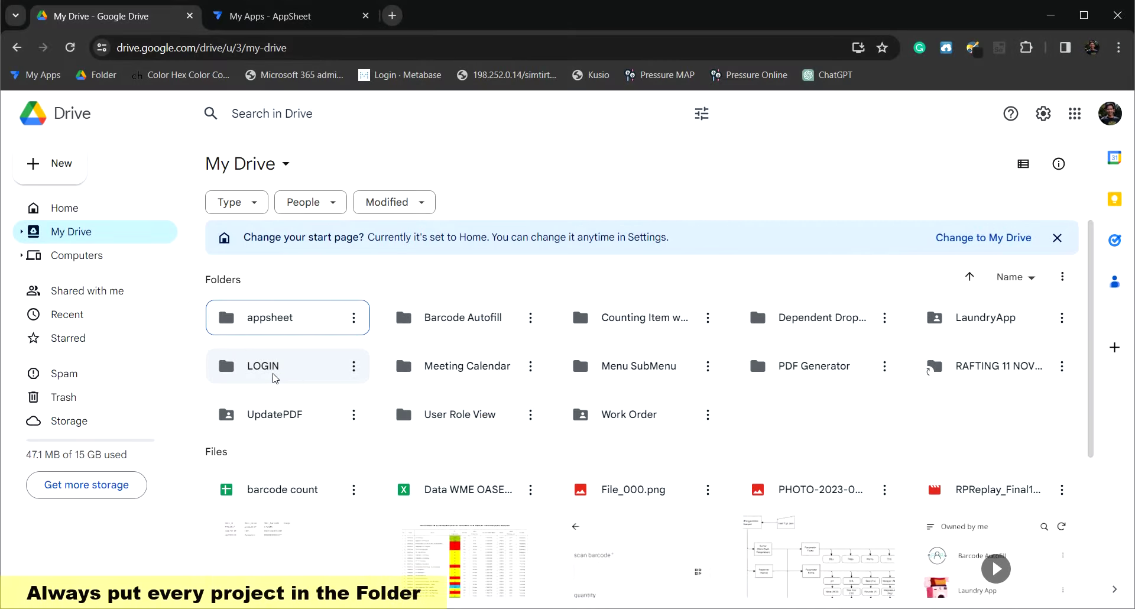
# - Check the hero pictures in LOGIN's Images folder, then return to the LOGIN folder
pyautogui.doubleClick(275, 368)
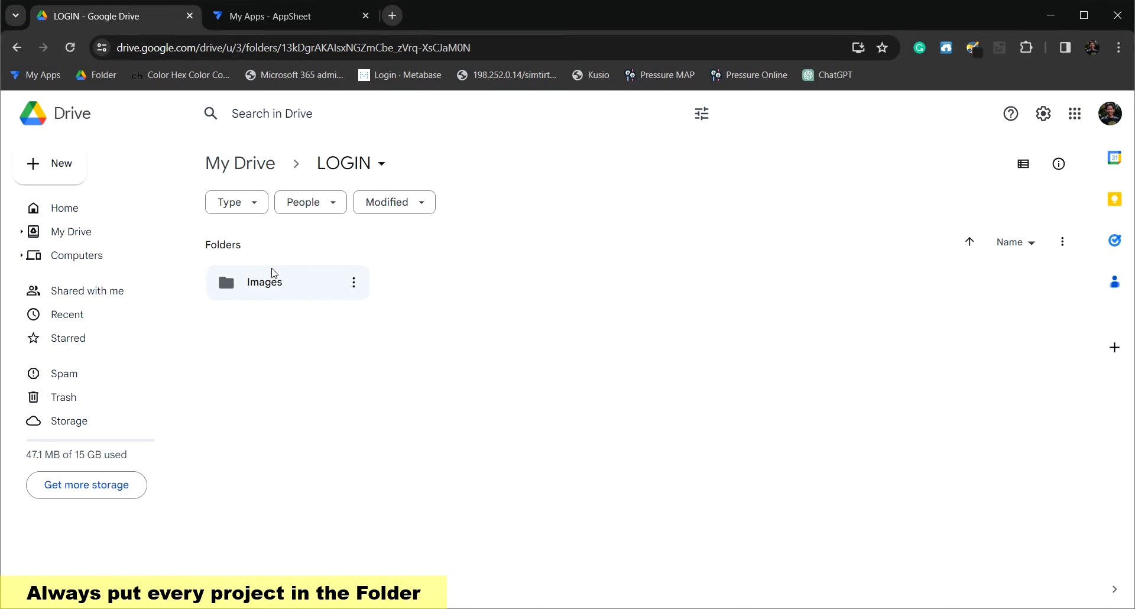
pyautogui.doubleClick(285, 283)
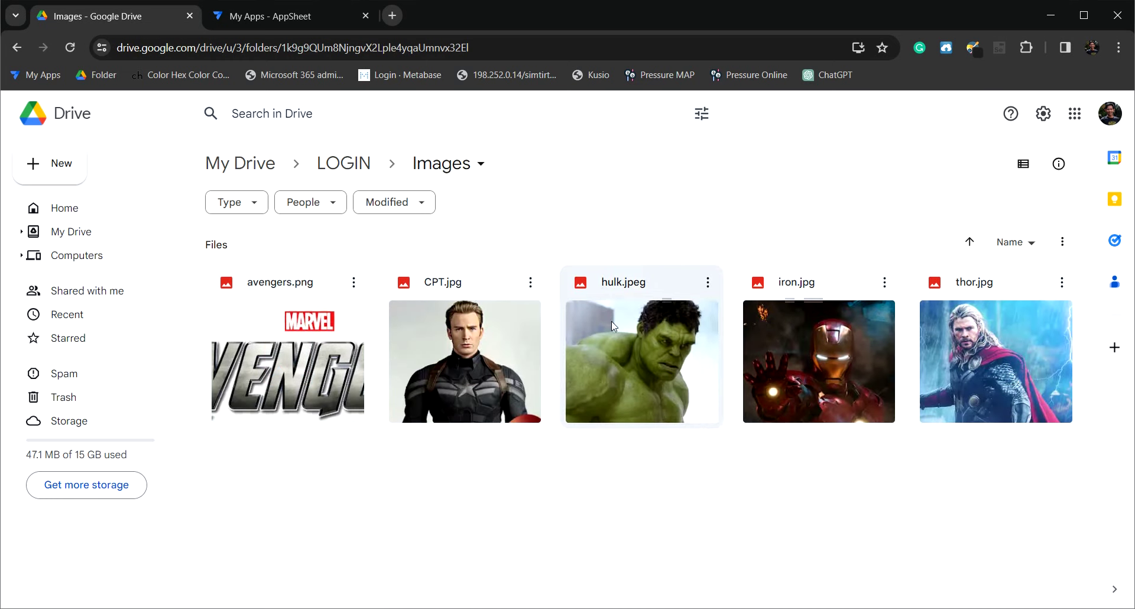
pyautogui.click(347, 167)
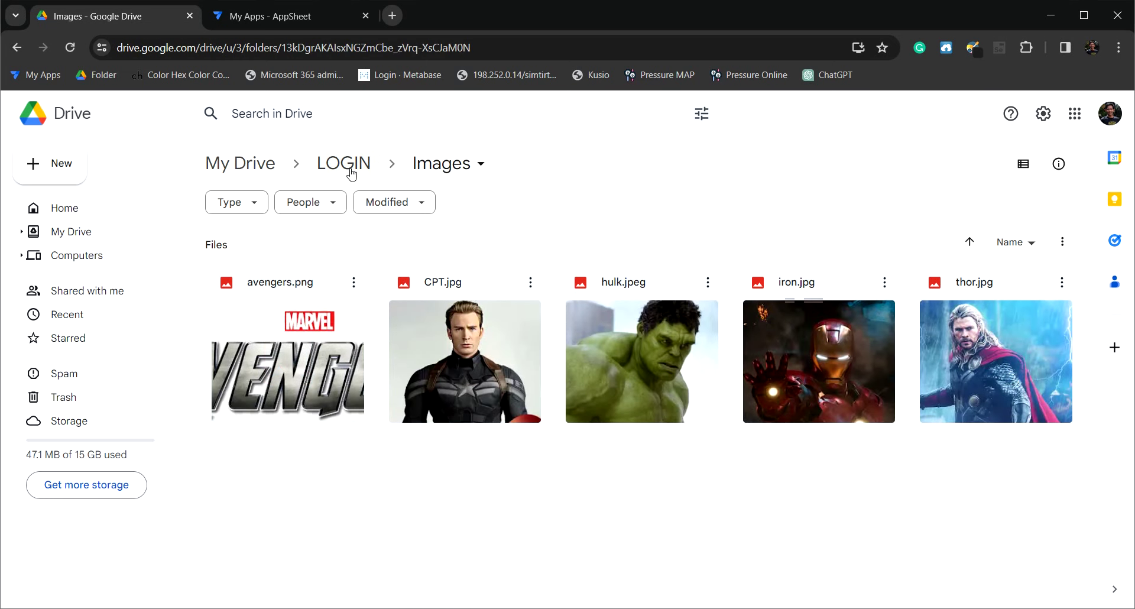
# - Create a new blank Google Sheets spreadsheet inside the LOGIN folder
pyautogui.click(384, 167)
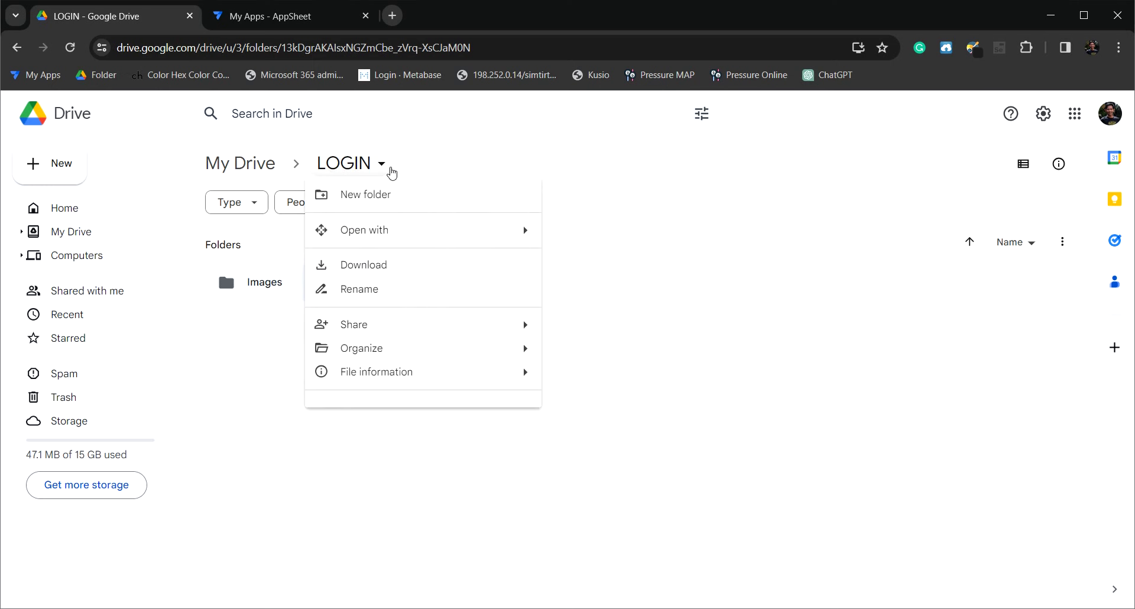
pyautogui.click(246, 399)
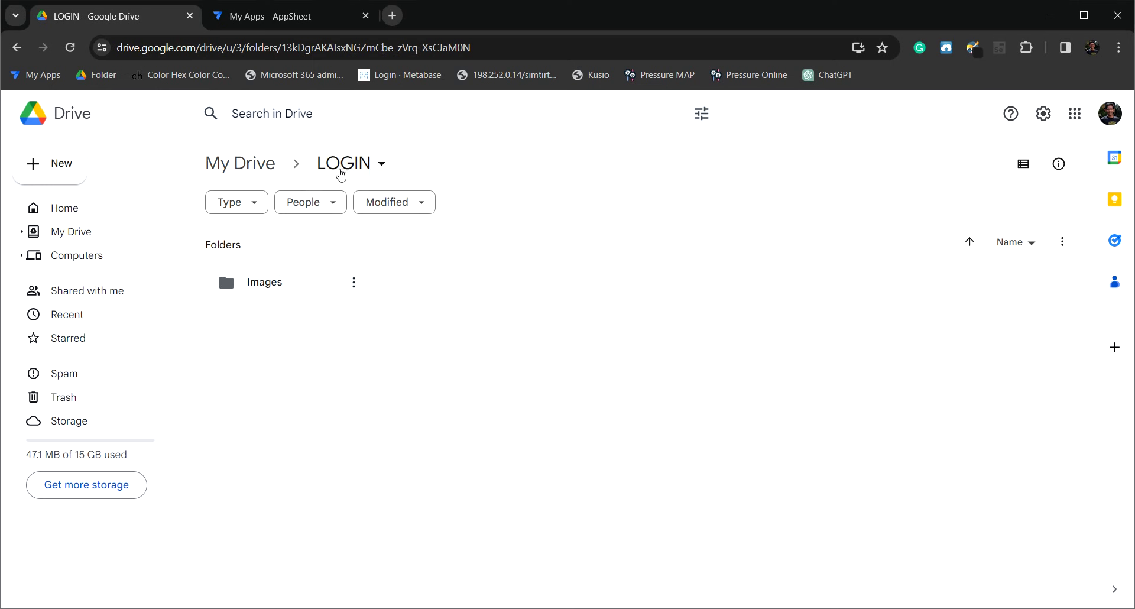
pyautogui.click(58, 170)
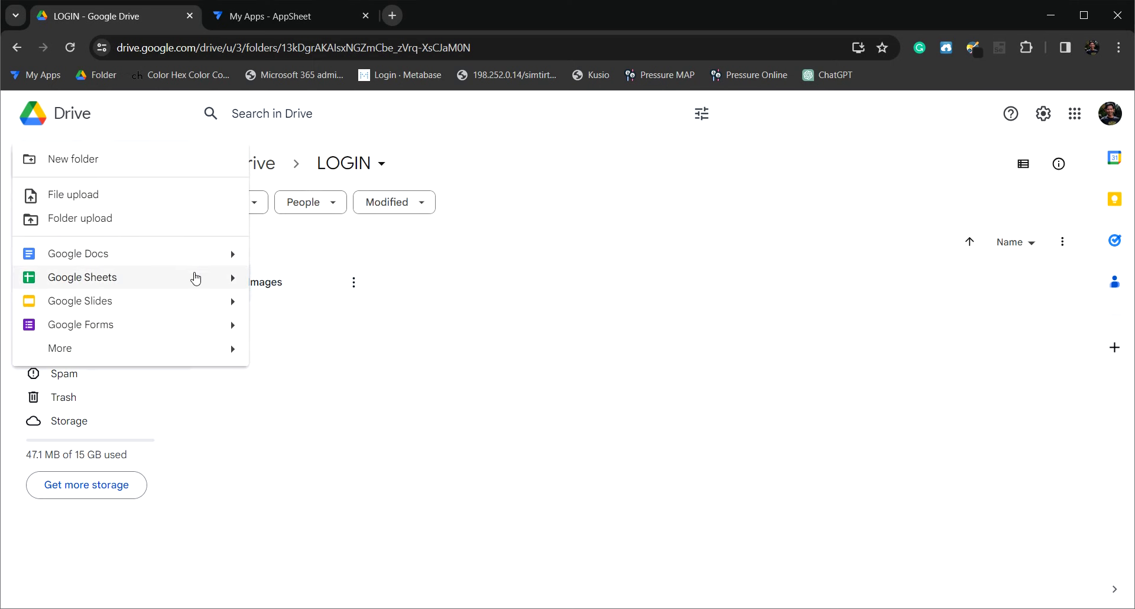
pyautogui.moveTo(133, 278)
pyautogui.click(278, 283)
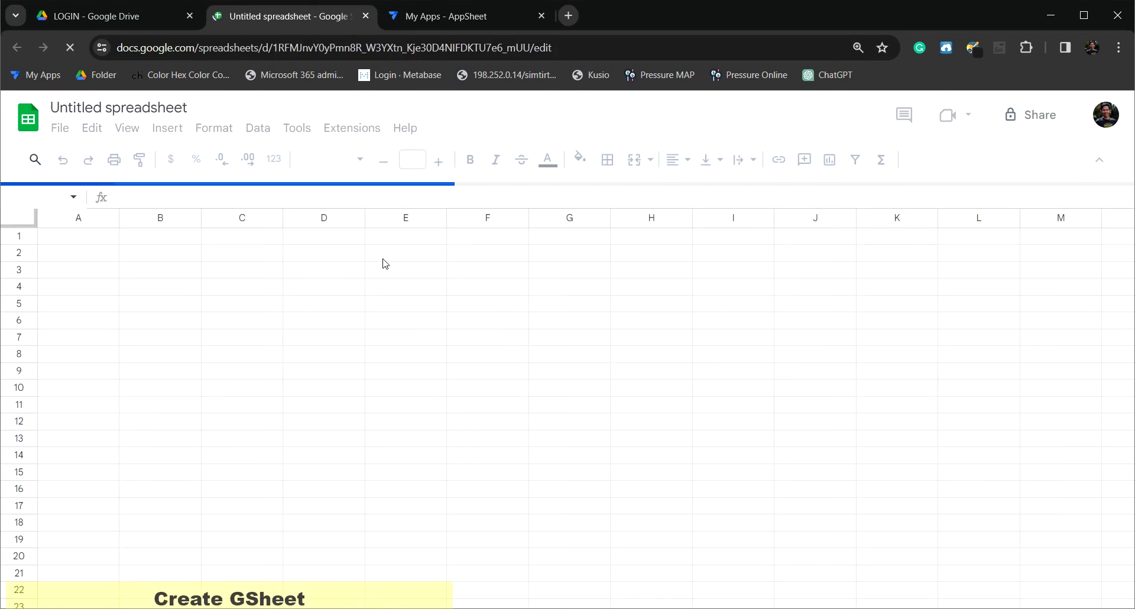
# - Title the new spreadsheet 'Login'
pyautogui.click(129, 106)
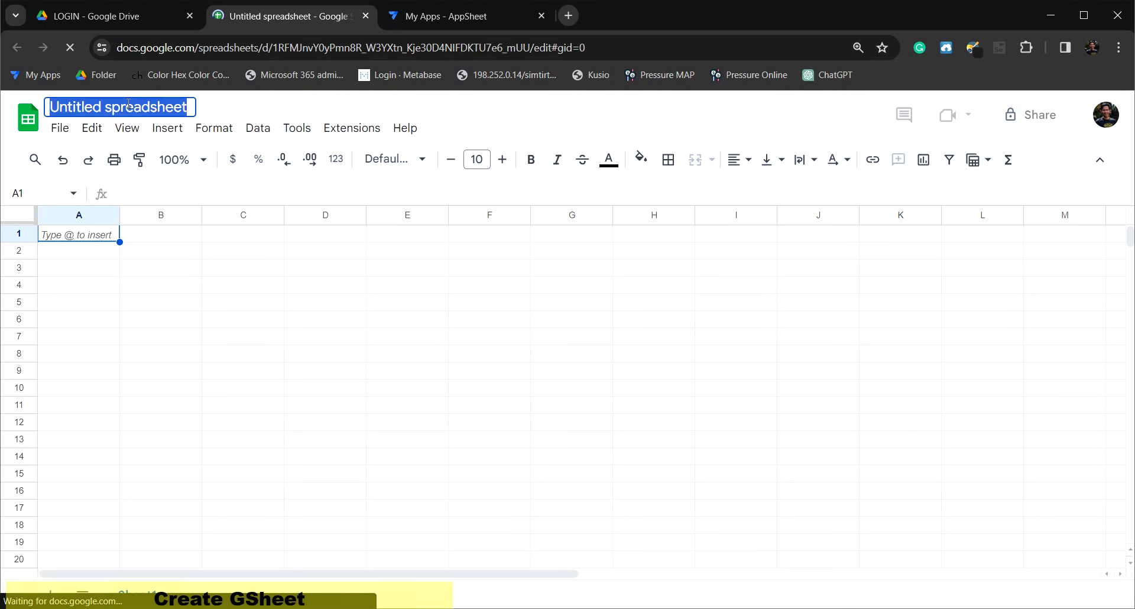
pyautogui.write('Logi')
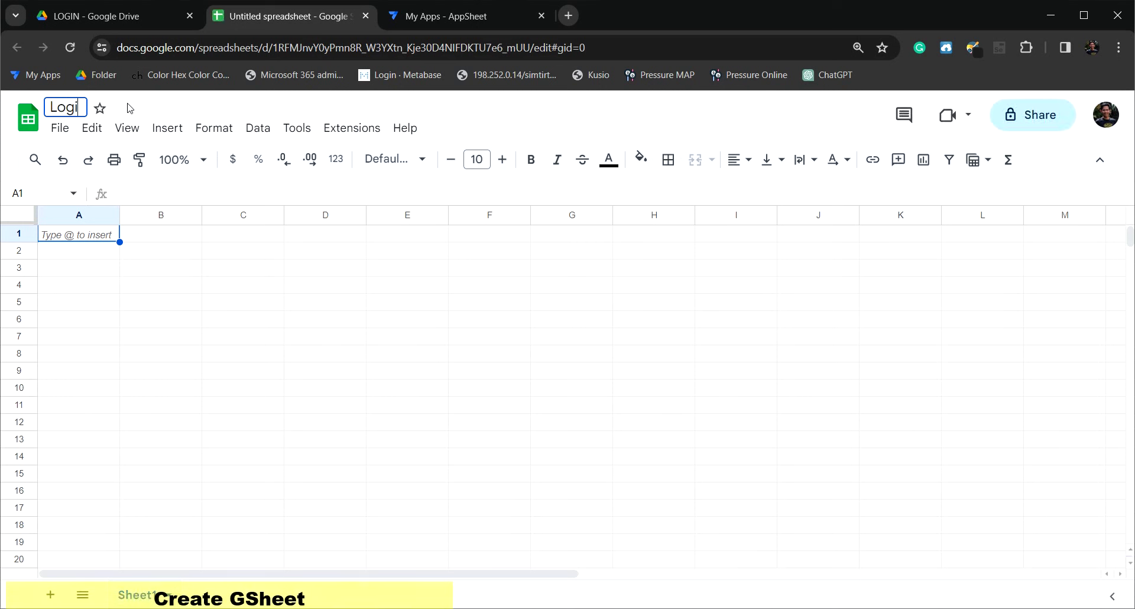
pyautogui.write('n')
pyautogui.click(172, 302)
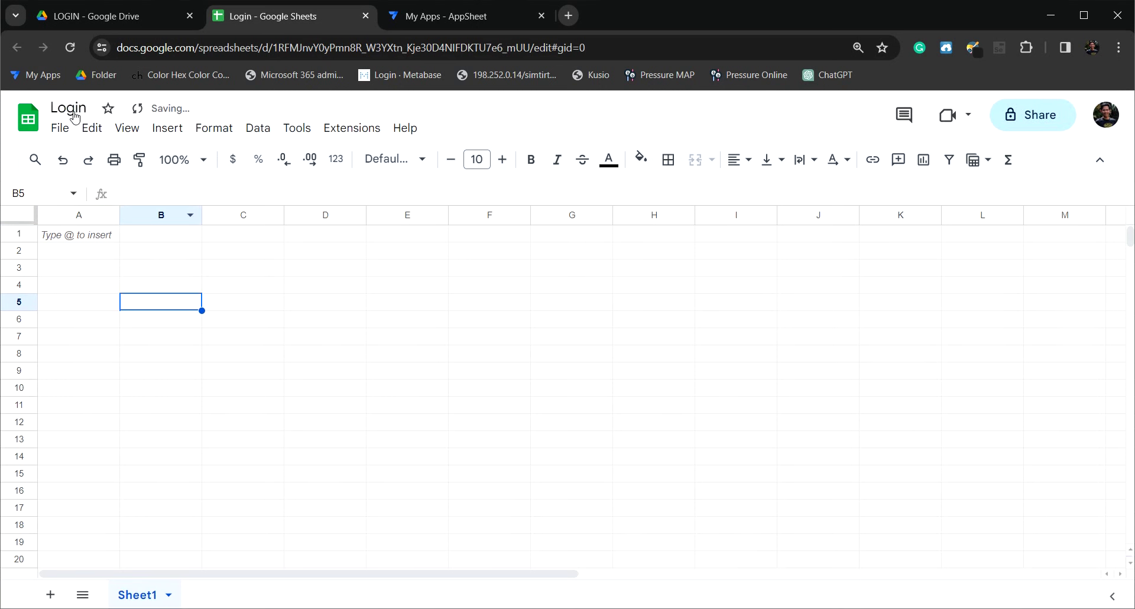
# - Rename the Sheet1 tab to 'USER'
pyautogui.doubleClick(144, 596)
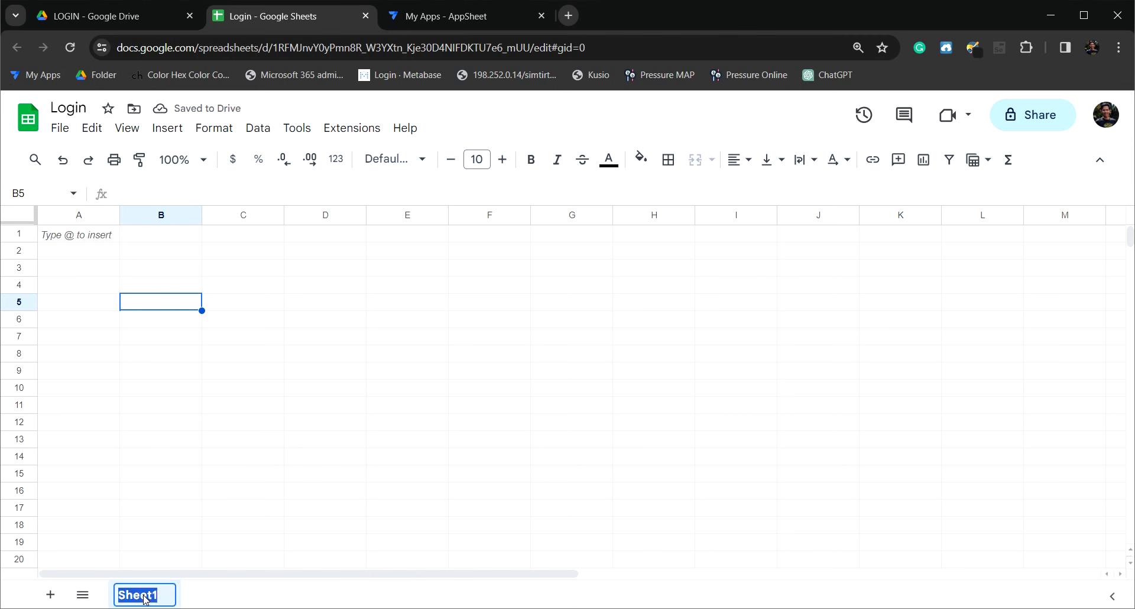
pyautogui.write('US')
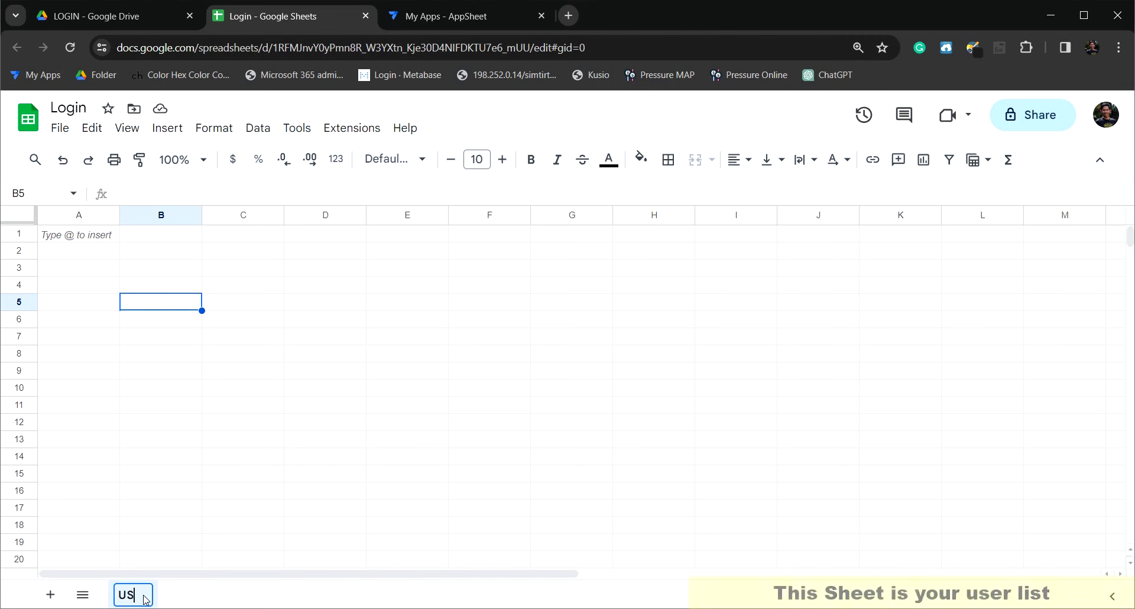
pyautogui.write('ER')
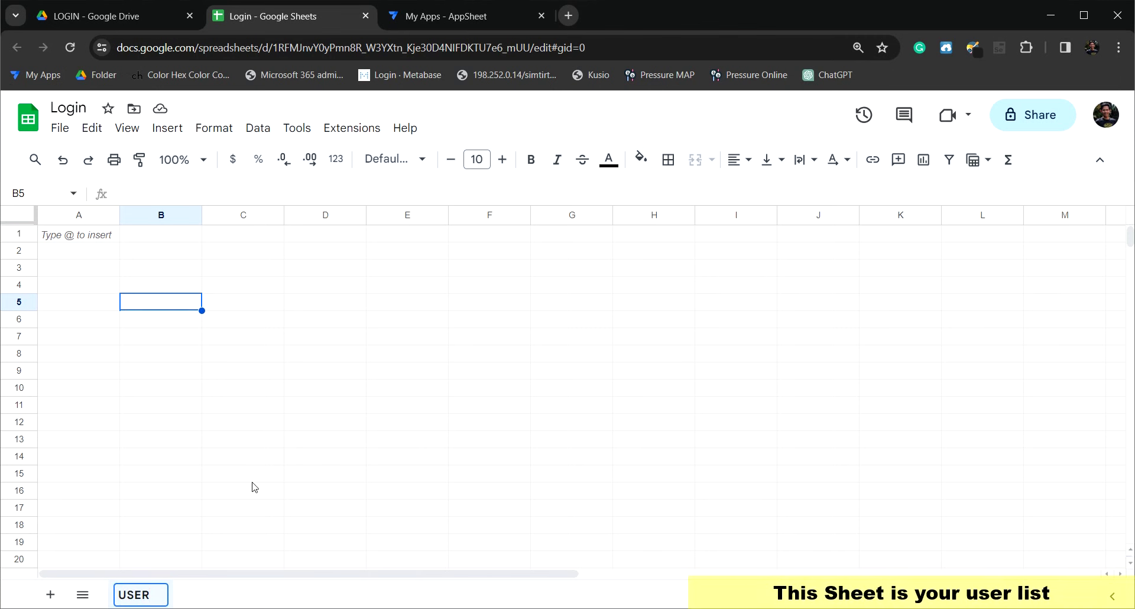
pyautogui.click(237, 415)
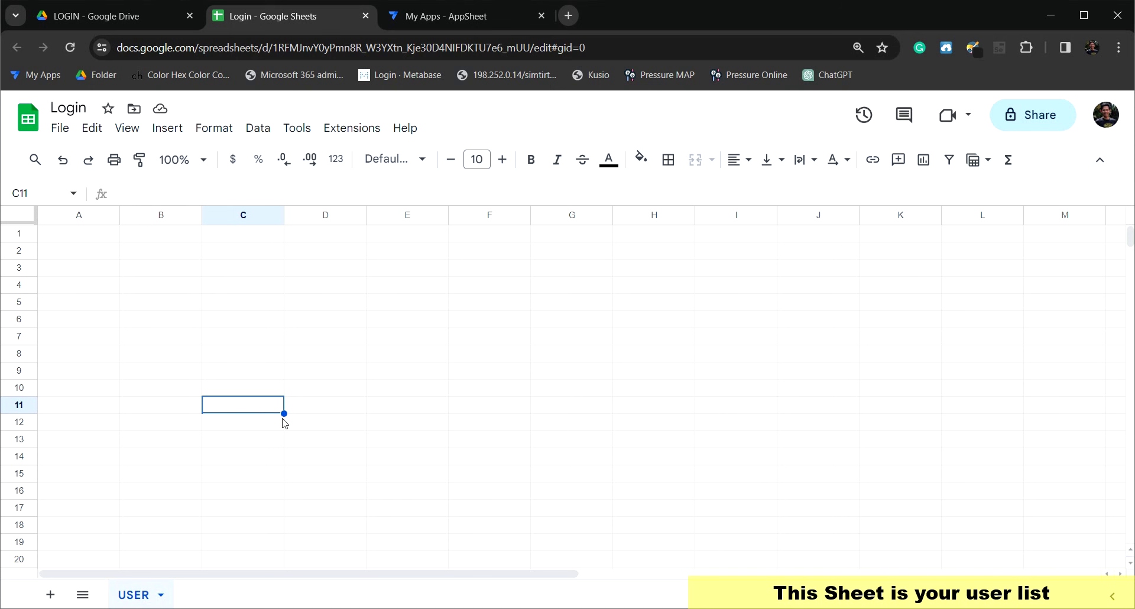
# - Paste the user table into A1:E5 and widen column A to fit the emails
pyautogui.hotkey('ctrl', 'Home')
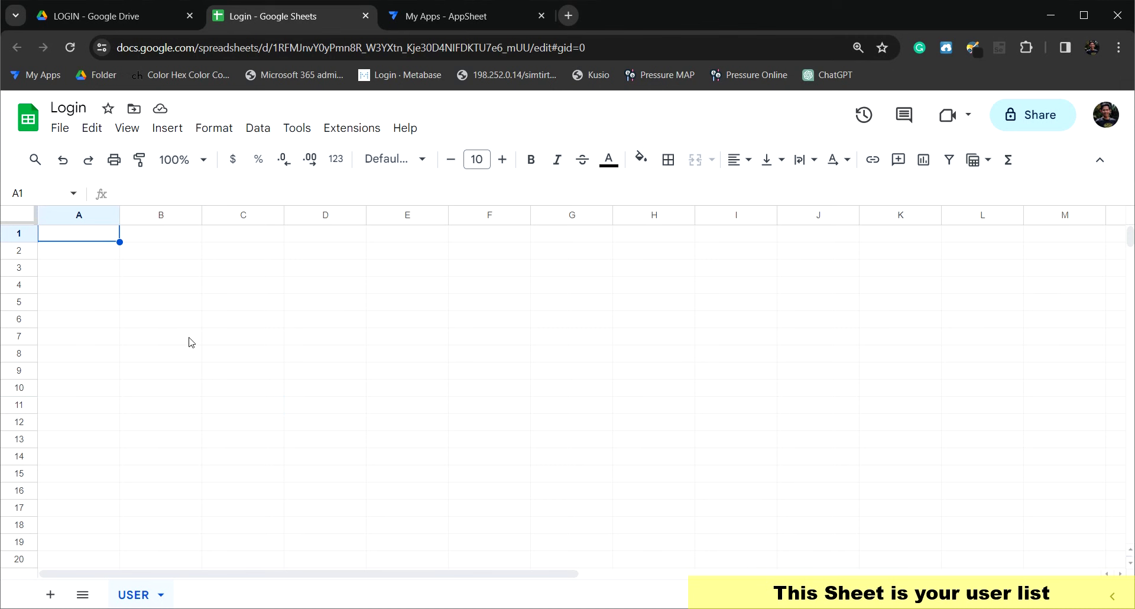
pyautogui.hotkey('ctrl', 'v')
pyautogui.click(172, 336)
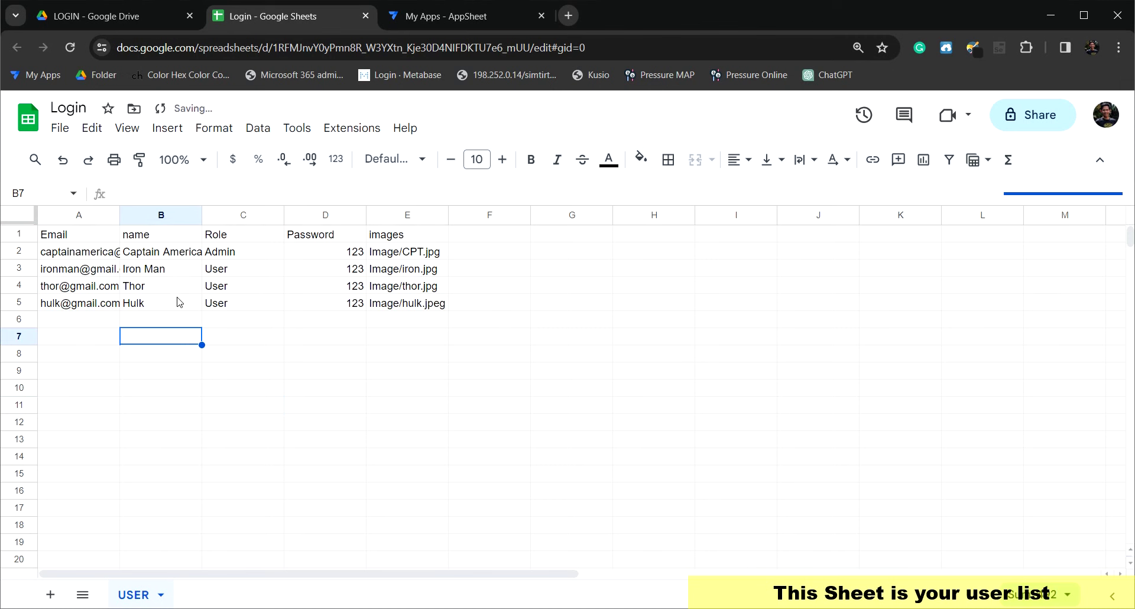
pyautogui.doubleClick(120, 214)
pyautogui.click(337, 410)
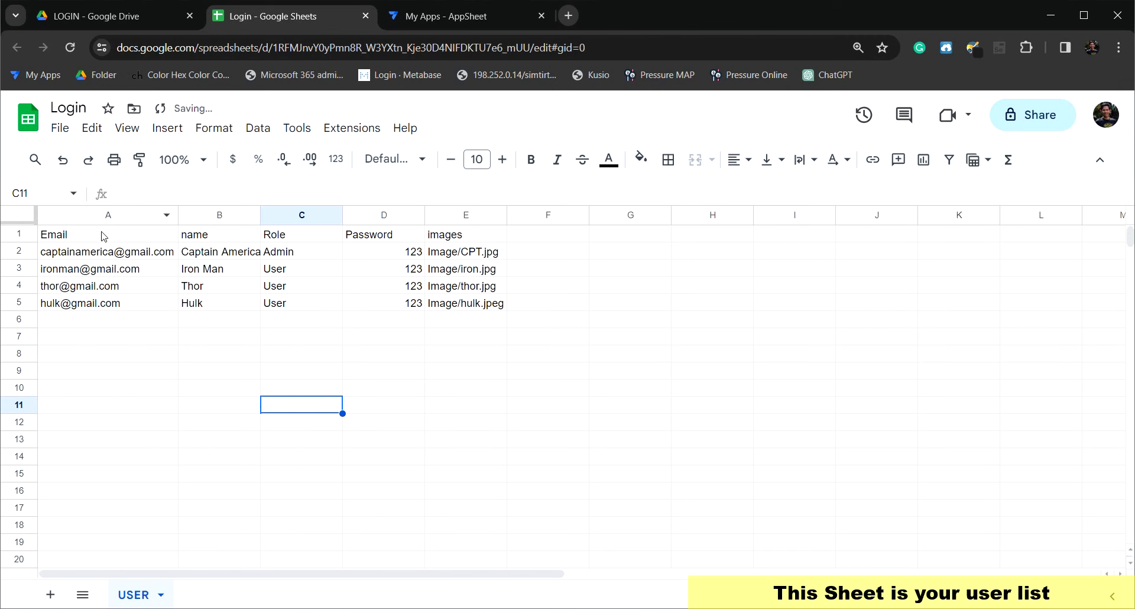
# - Compare the column E image paths with the file names in Drive's Images folder
pyautogui.moveTo(105, 236)
pyautogui.mouseDown()
pyautogui.moveTo(120, 253)
pyautogui.moveTo(459, 311)
pyautogui.mouseUp()
pyautogui.click(400, 352)
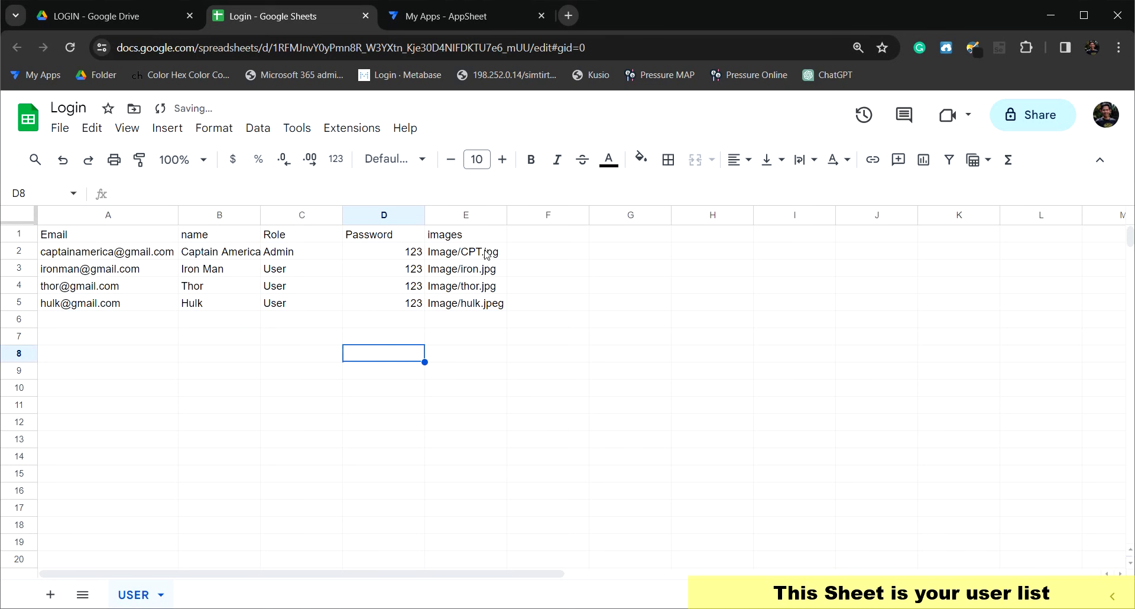
pyautogui.moveTo(487, 254); pyautogui.dragTo(482, 305)
pyautogui.click(467, 338)
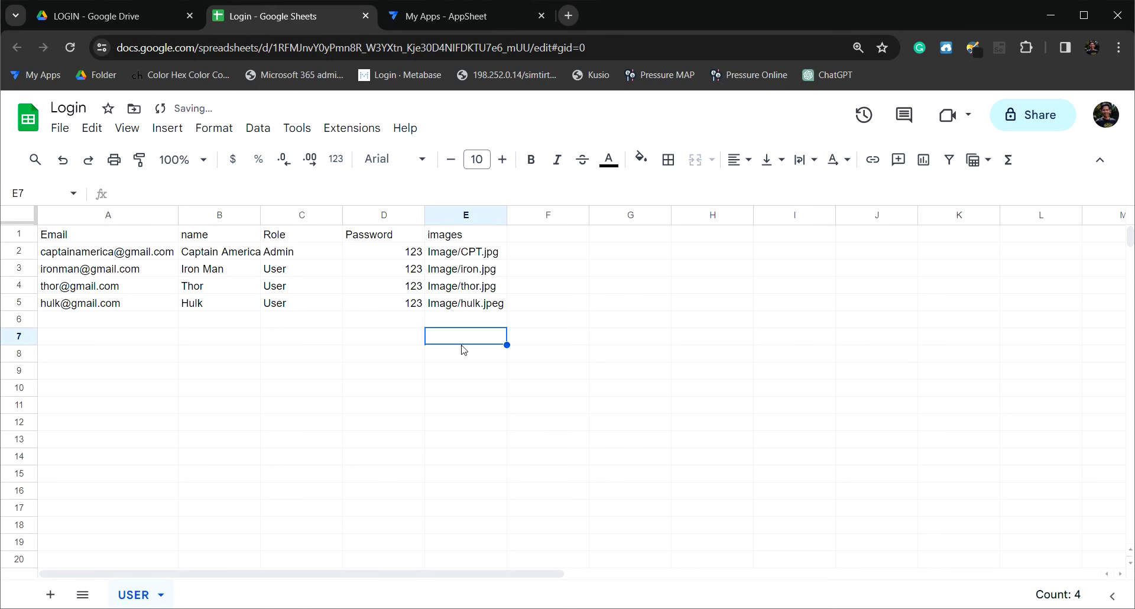
pyautogui.click(468, 255)
pyautogui.click(118, 17)
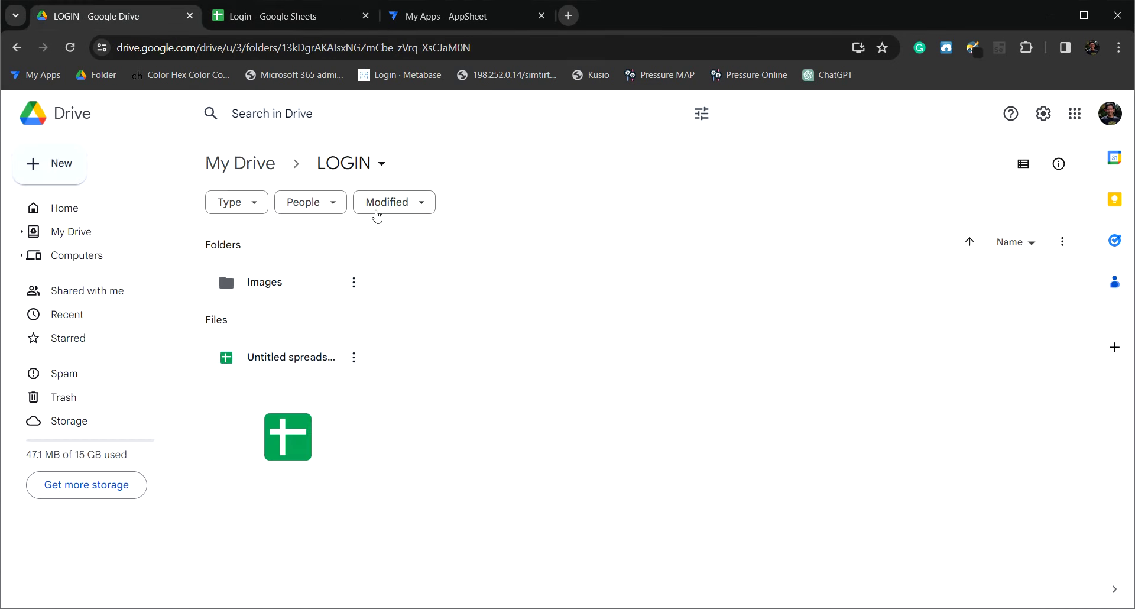
pyautogui.doubleClick(263, 294)
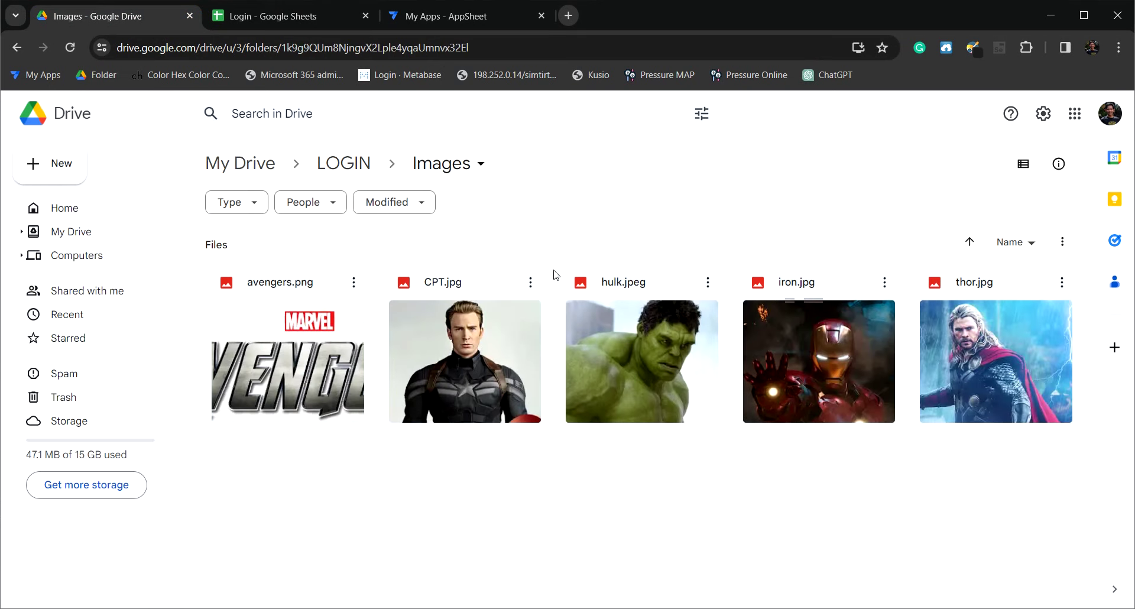
pyautogui.click(271, 22)
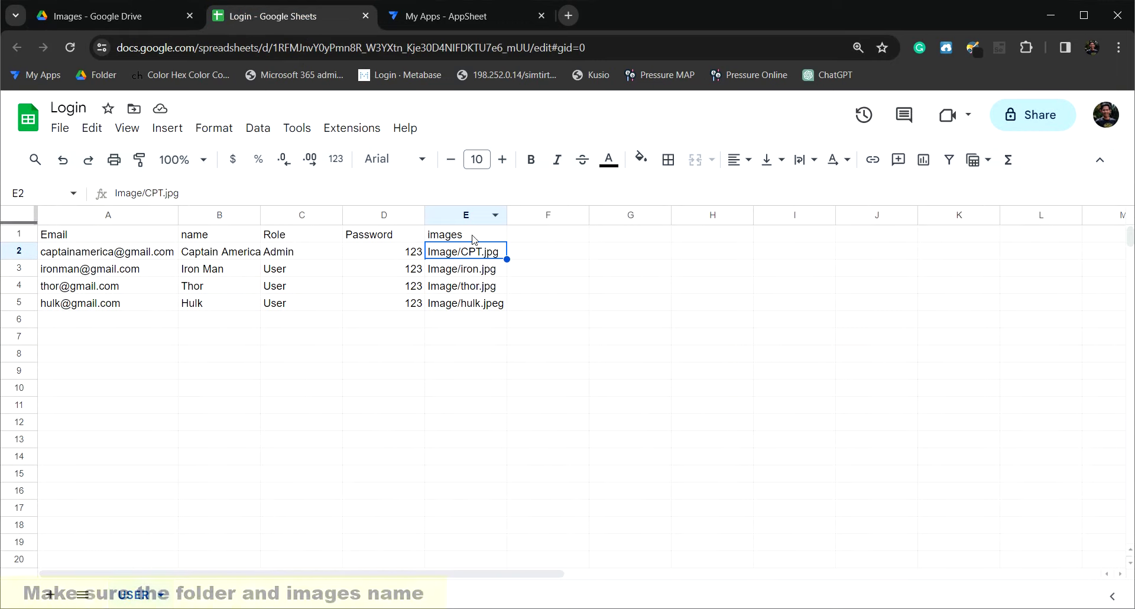
# - Change the hulk and thor image paths from 'Image/' to 'Images/'
pyautogui.click(449, 307)
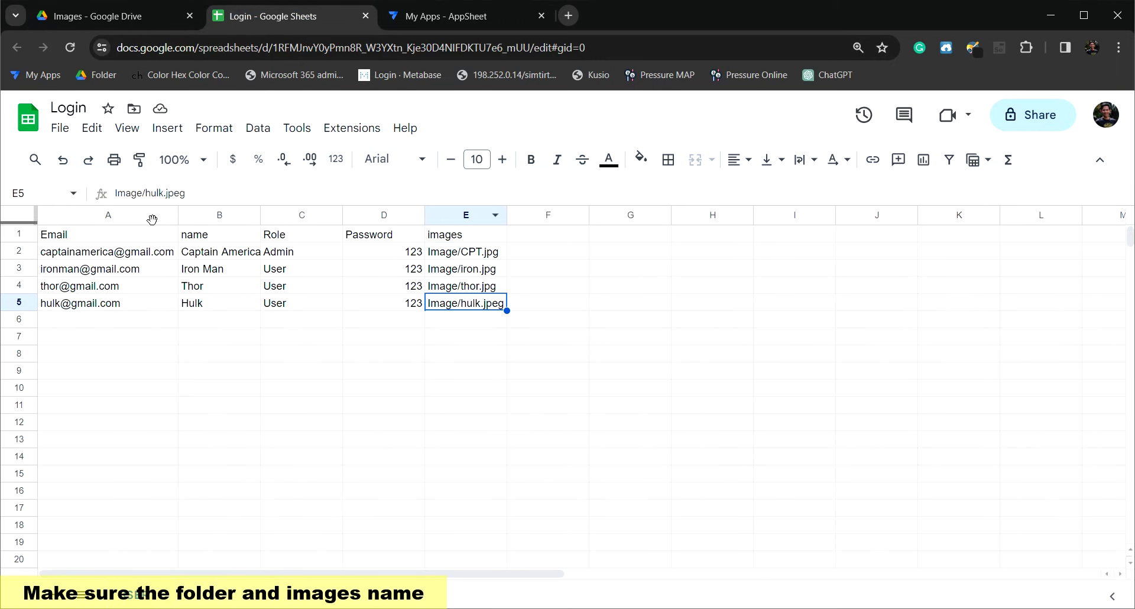
pyautogui.press('Return')
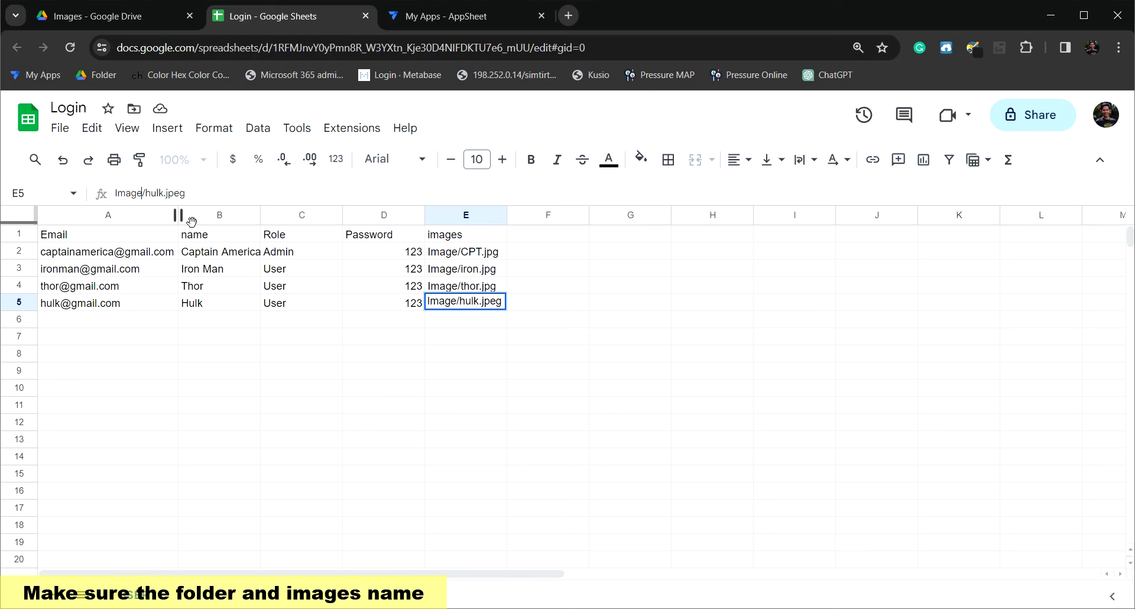
pyautogui.write('s')
pyautogui.press('Return')
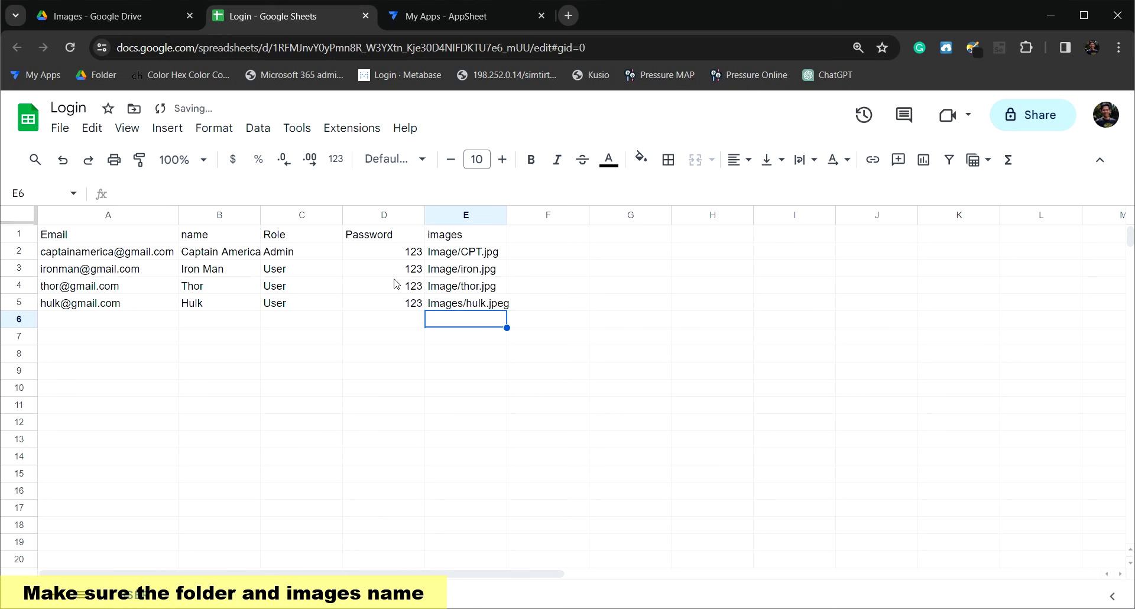
pyautogui.press('Up')
pyautogui.press('Up')
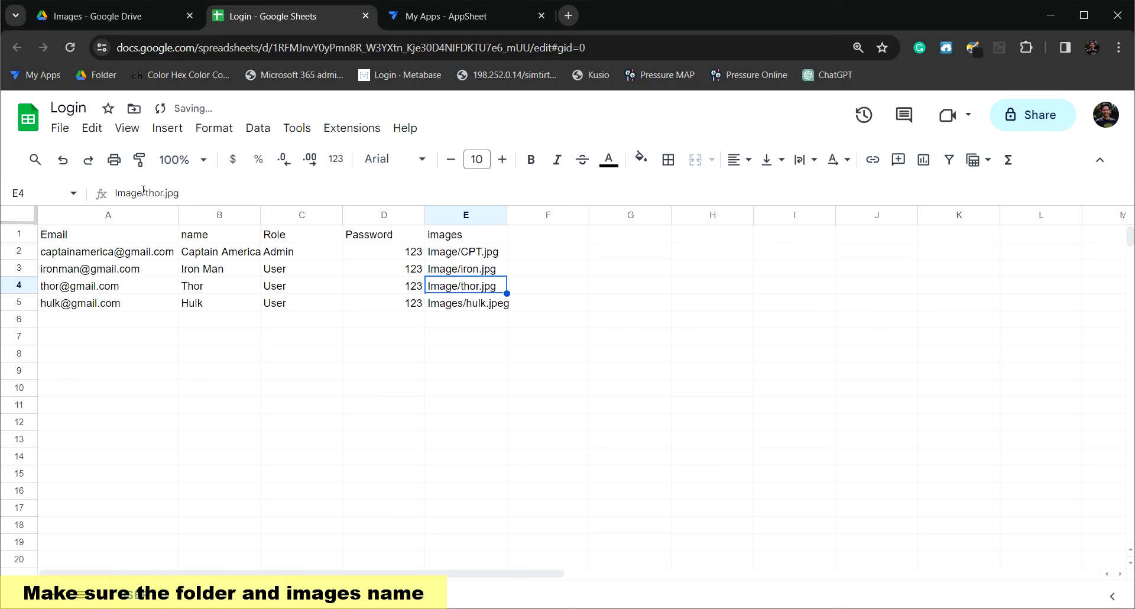
pyautogui.click(143, 193)
pyautogui.write('s')
pyautogui.press('Return')
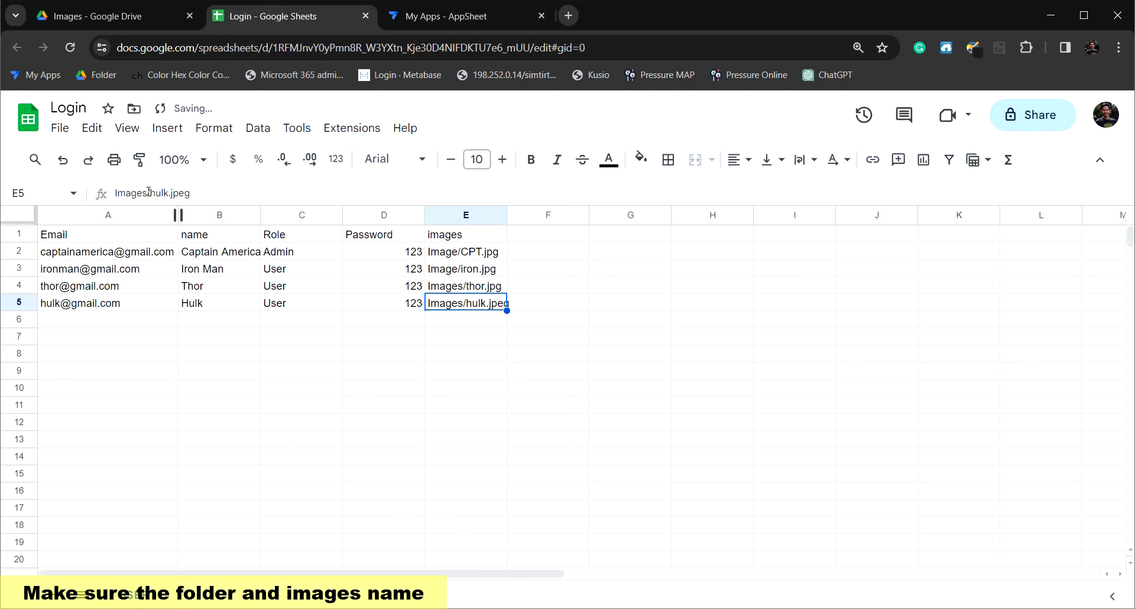
# - Change the Captain America (E2) and iron (E3) image paths to 'Images/'
pyautogui.click(445, 253)
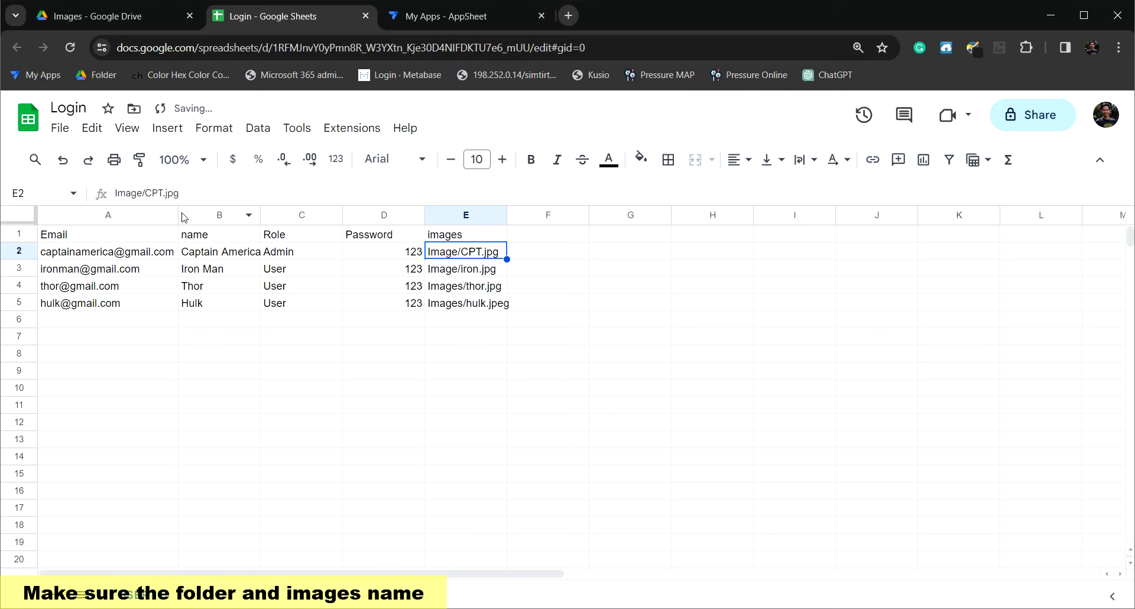
pyautogui.click(145, 194)
pyautogui.write('s')
pyautogui.press('Return')
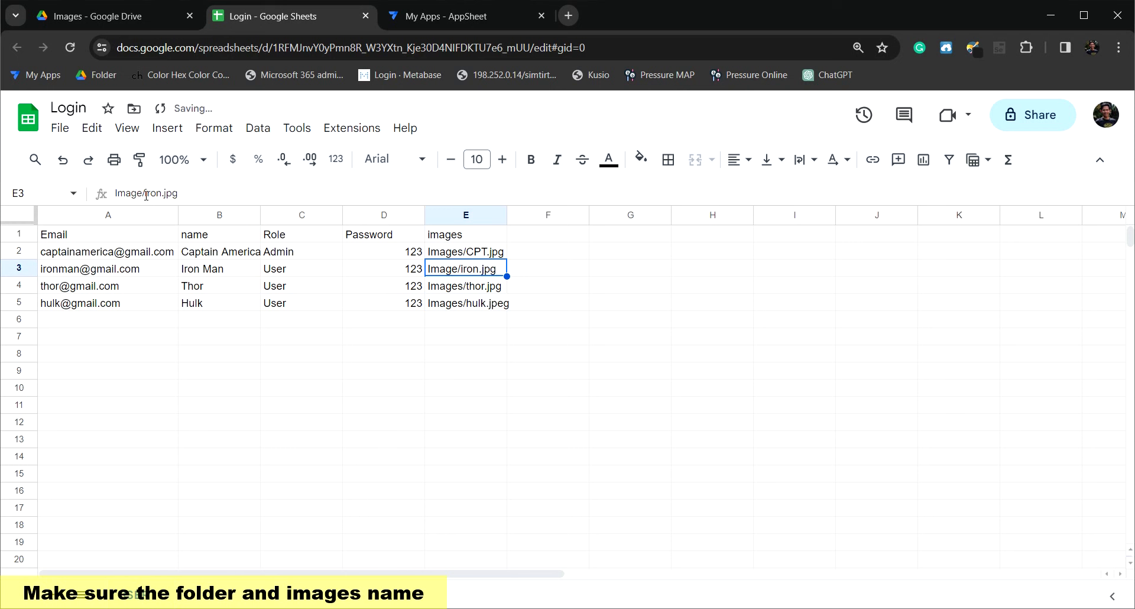
pyautogui.click(142, 192)
pyautogui.write('s')
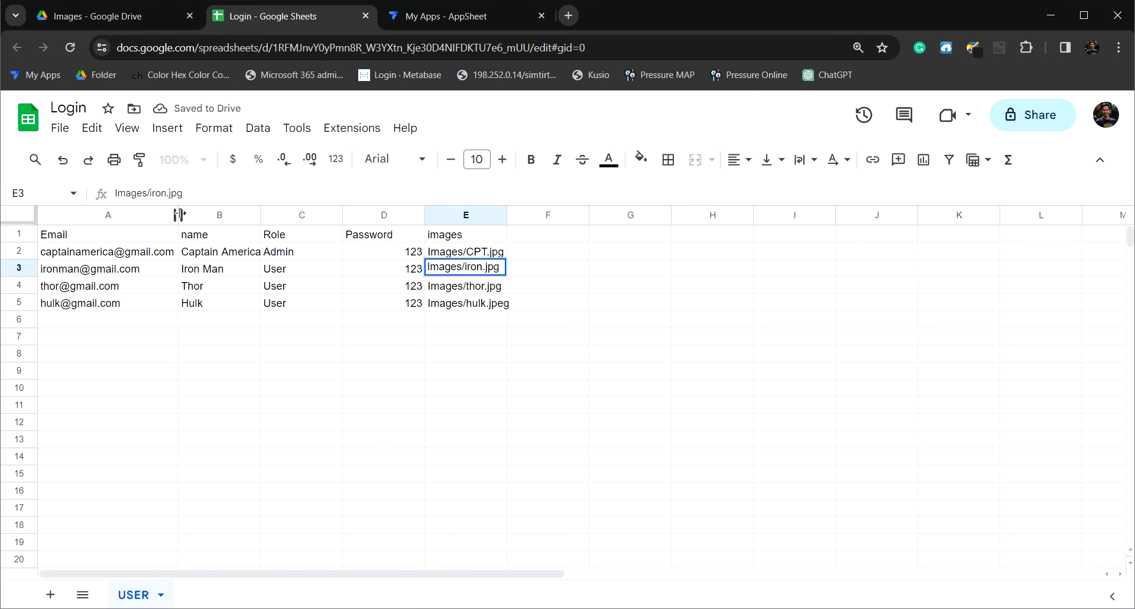
pyautogui.press('Return')
# - Close the old My Apps - AppSheet browser tab
pyautogui.click(381, 323)
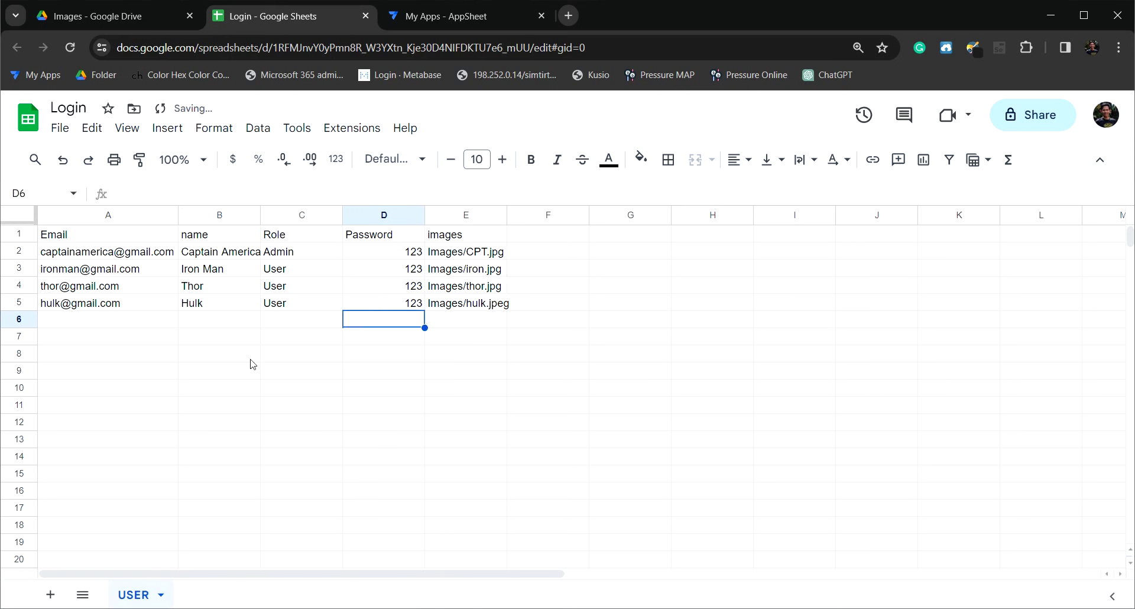
pyautogui.click(236, 408)
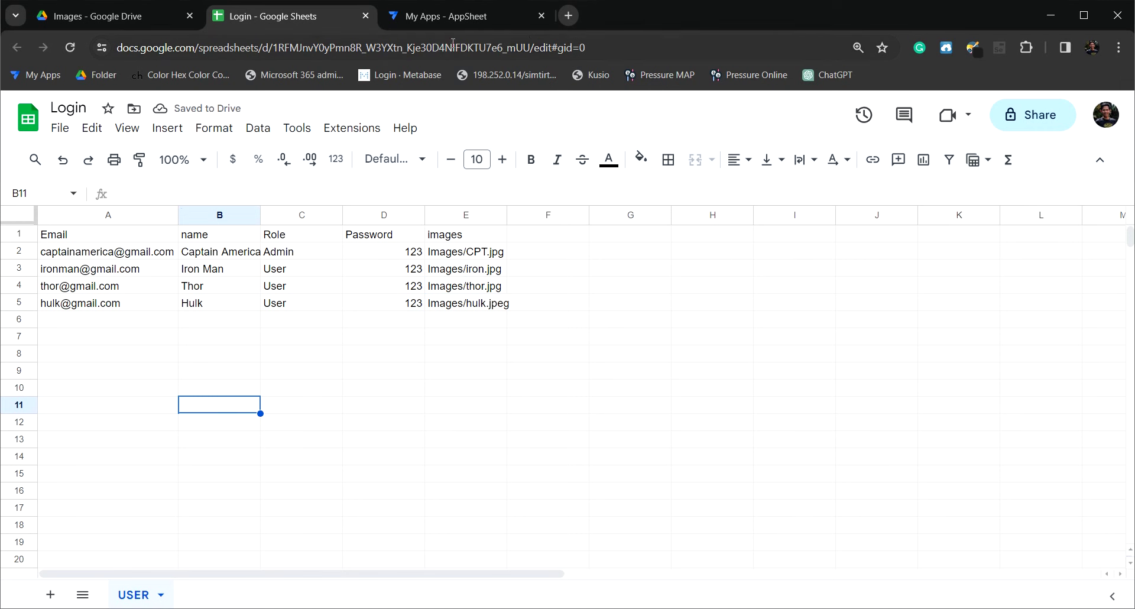
pyautogui.click(541, 16)
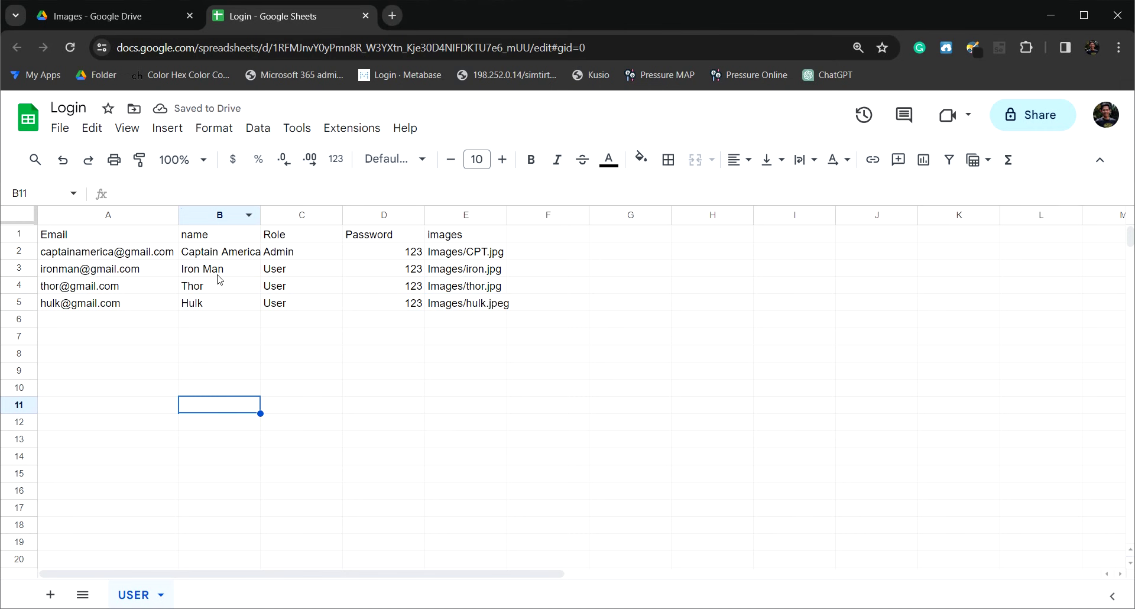
# - Generate an AppSheet app from the Login spreadsheet through Extensions > AppSheet > Create an app
pyautogui.click(337, 132)
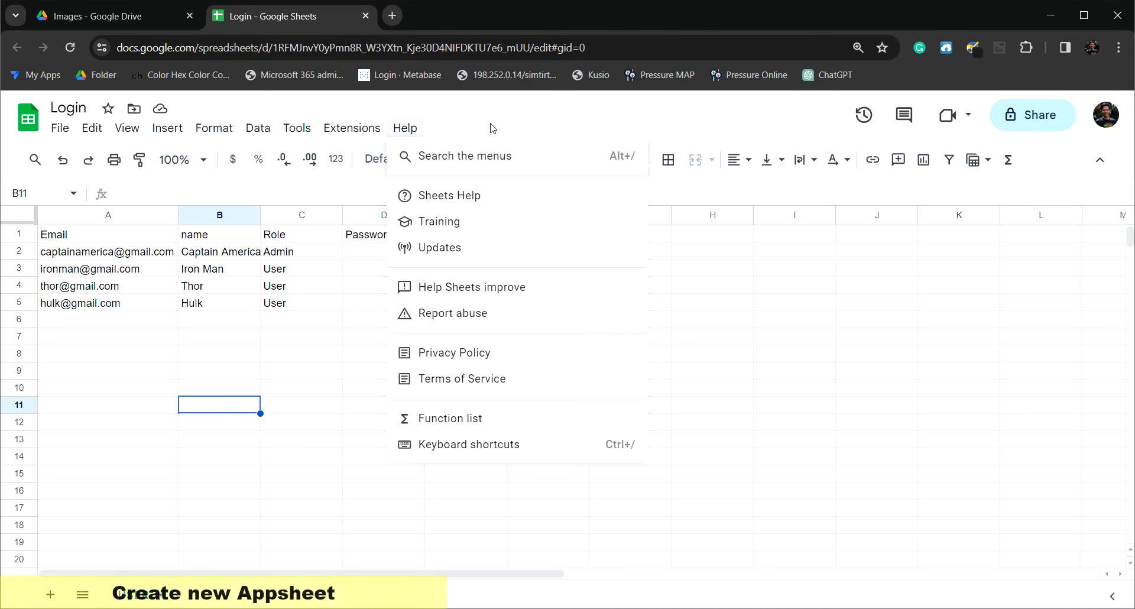
pyautogui.moveTo(373, 247)
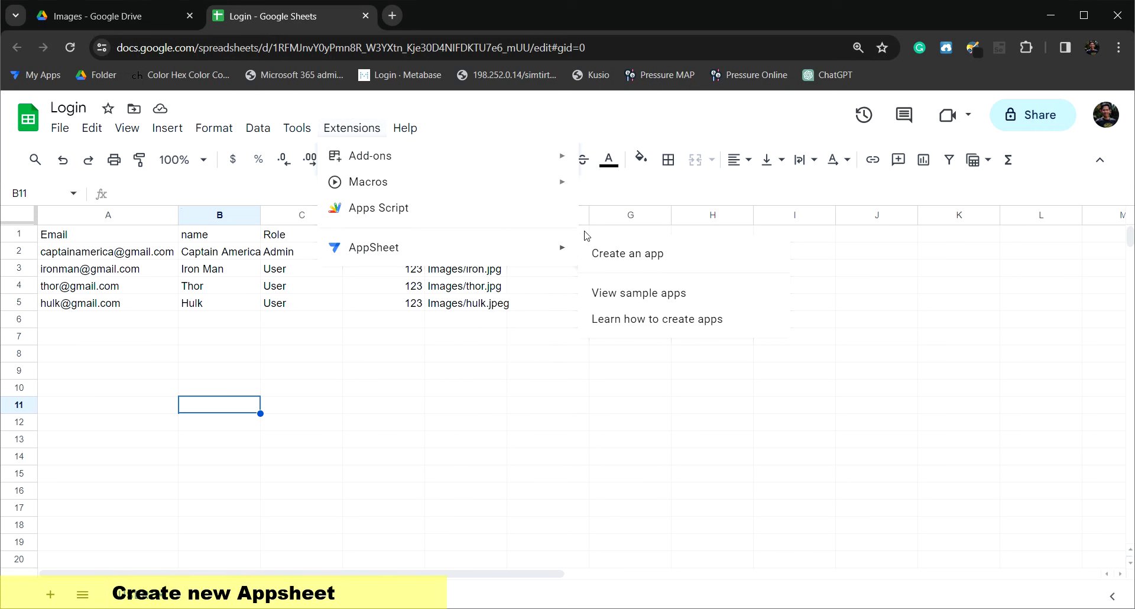
pyautogui.click(620, 262)
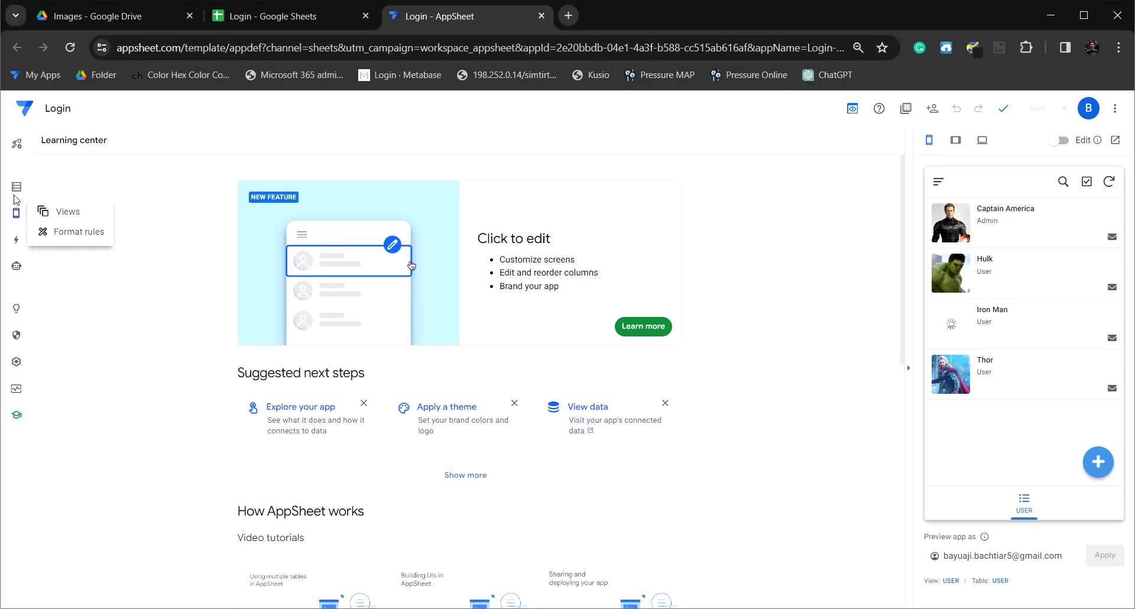
# - Change the USER table's Password column type from Number to Text
pyautogui.click(16, 186)
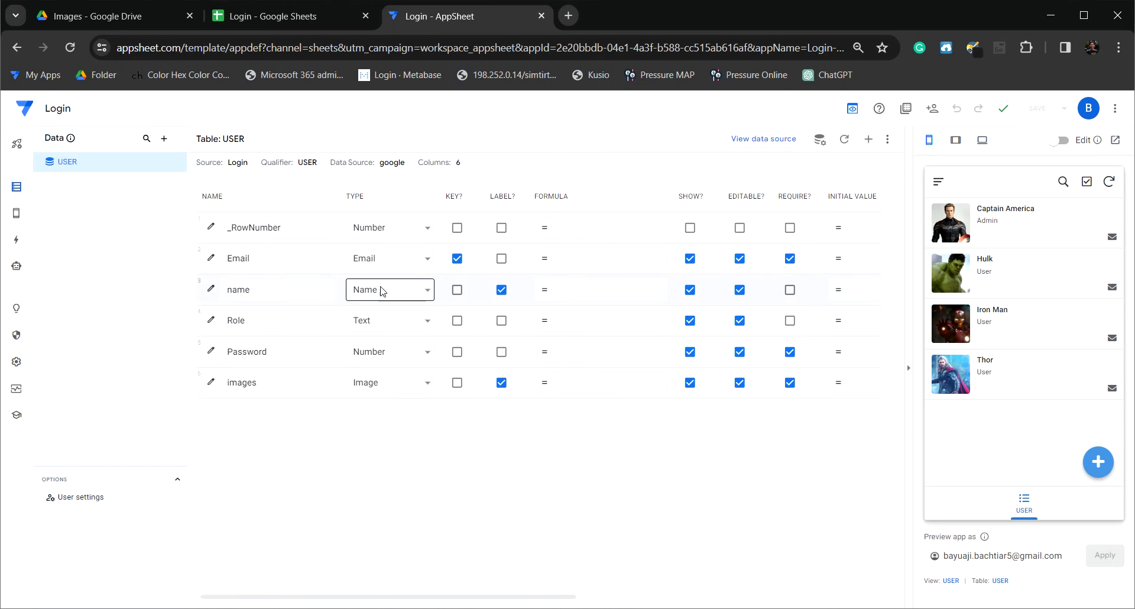
pyautogui.click(427, 353)
pyautogui.press('t')
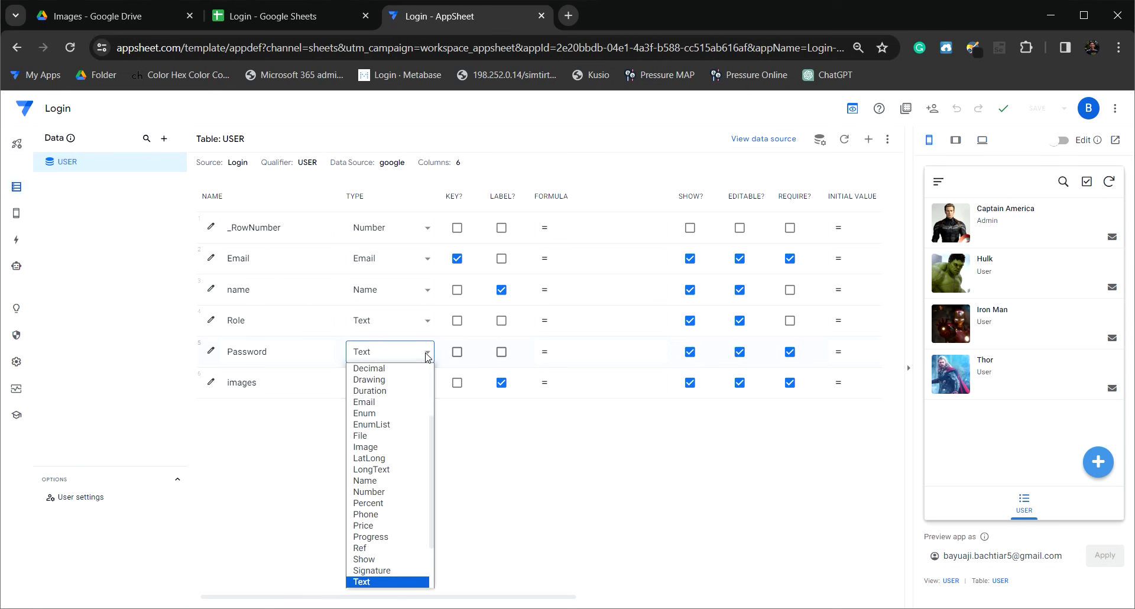
pyautogui.press('Return')
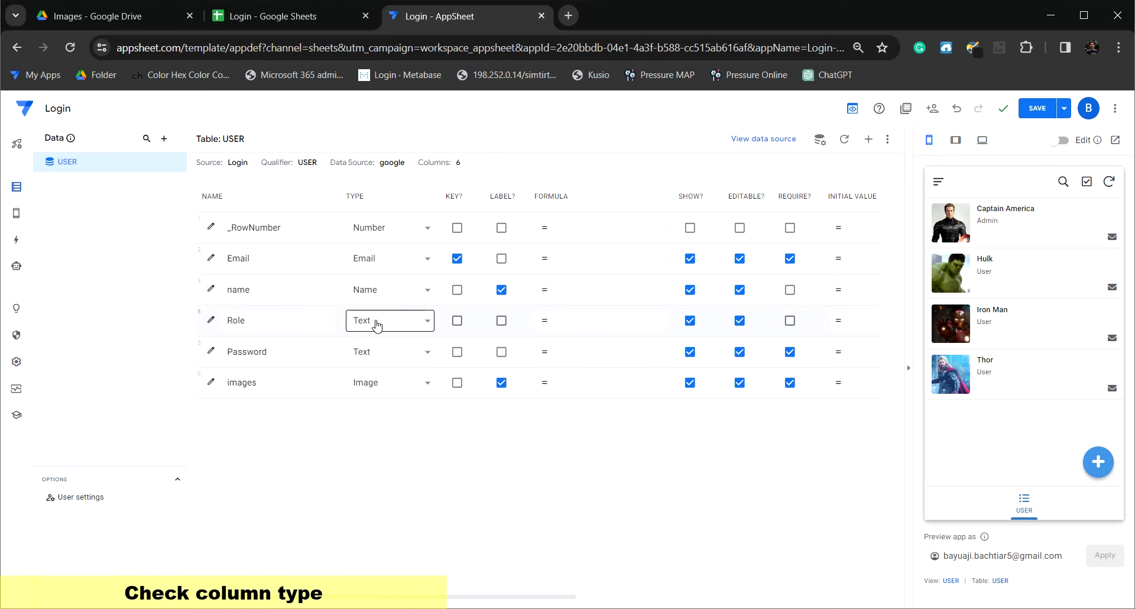
# - Rename the USER view to 'USER MENU' and save the app
pyautogui.click(13, 216)
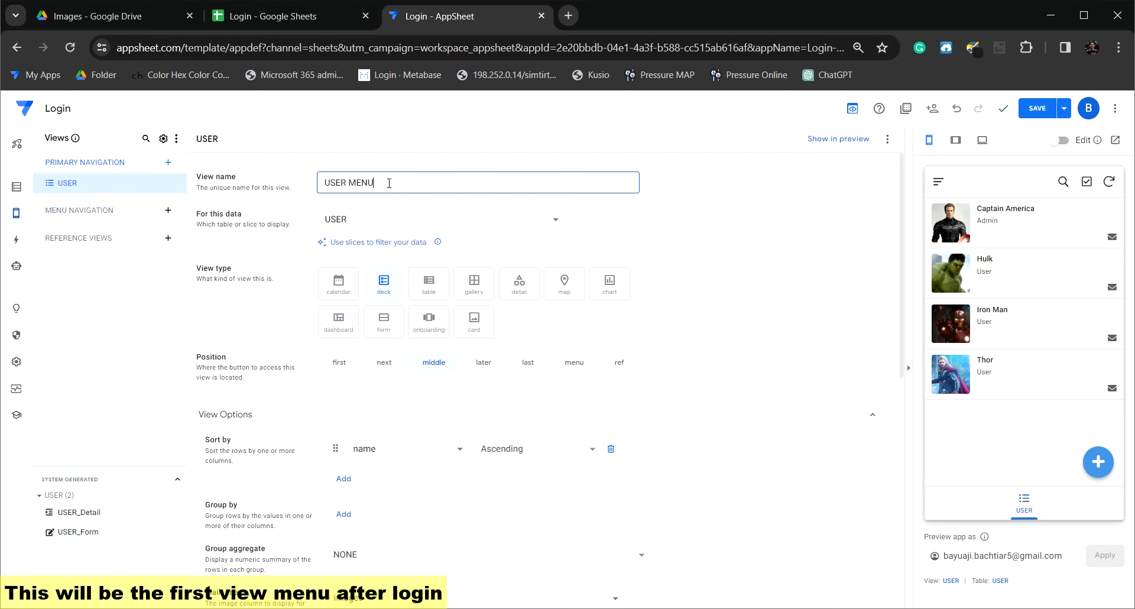
pyautogui.click(691, 293)
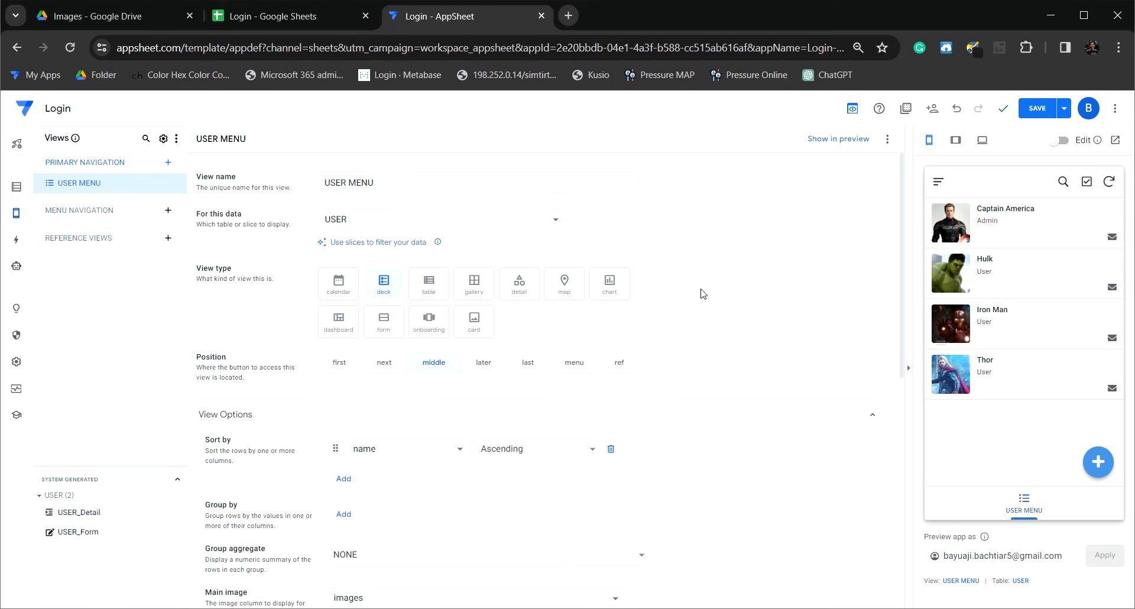
pyautogui.click(1037, 108)
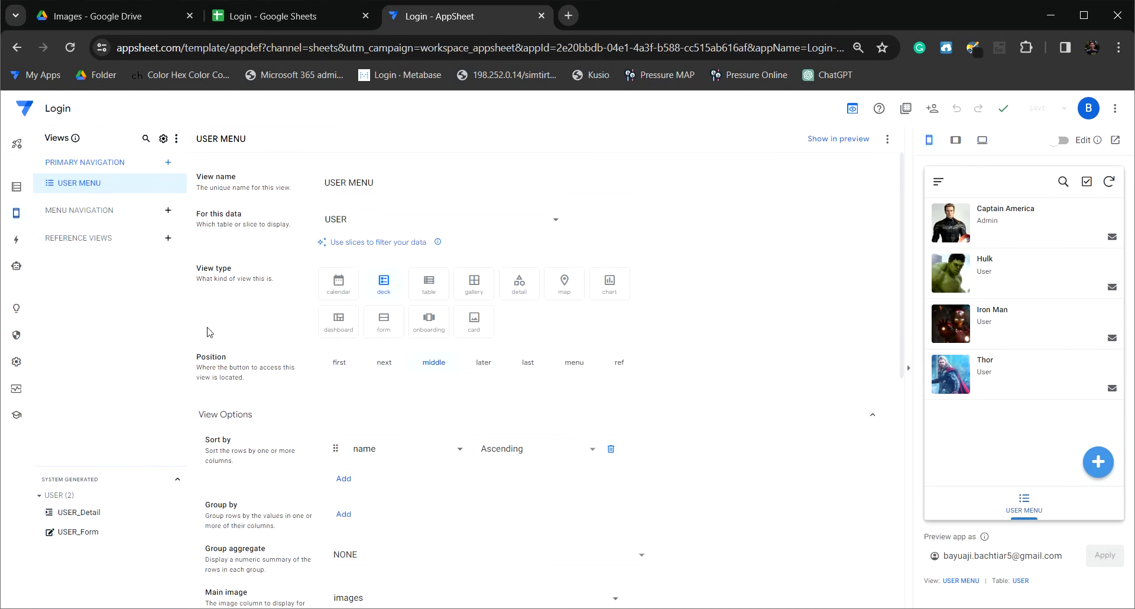
# - Set the Default app folder in Settings > Information to /LOGIN, matching the Drive folder, and save
pyautogui.click(16, 362)
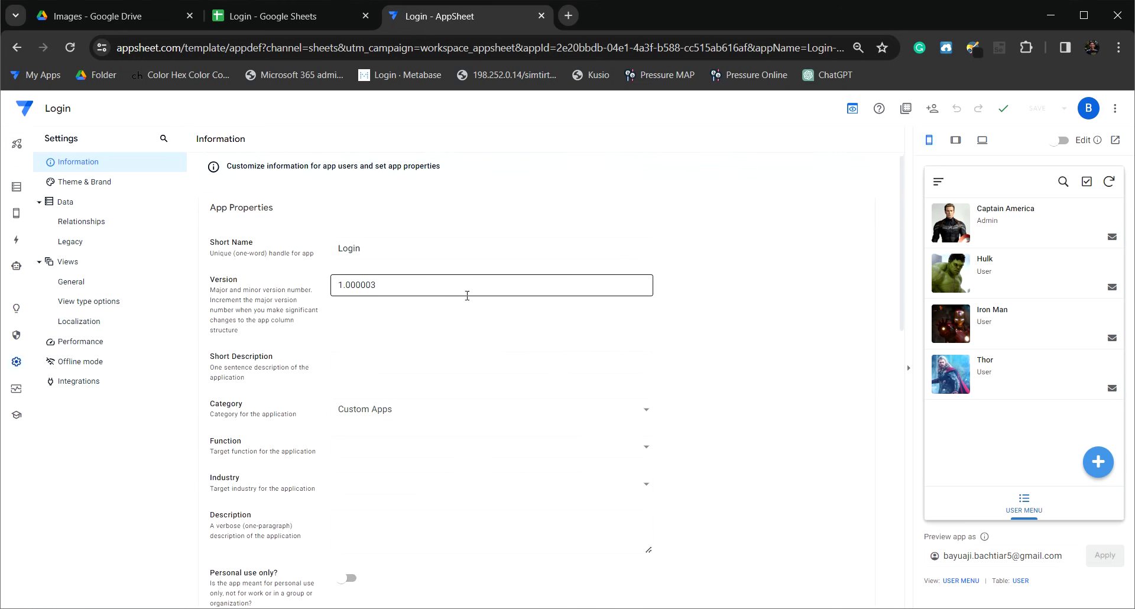
pyautogui.scroll(-5, 461, 307)
pyautogui.click(497, 350)
pyautogui.moveTo(478, 349); pyautogui.dragTo(313, 353)
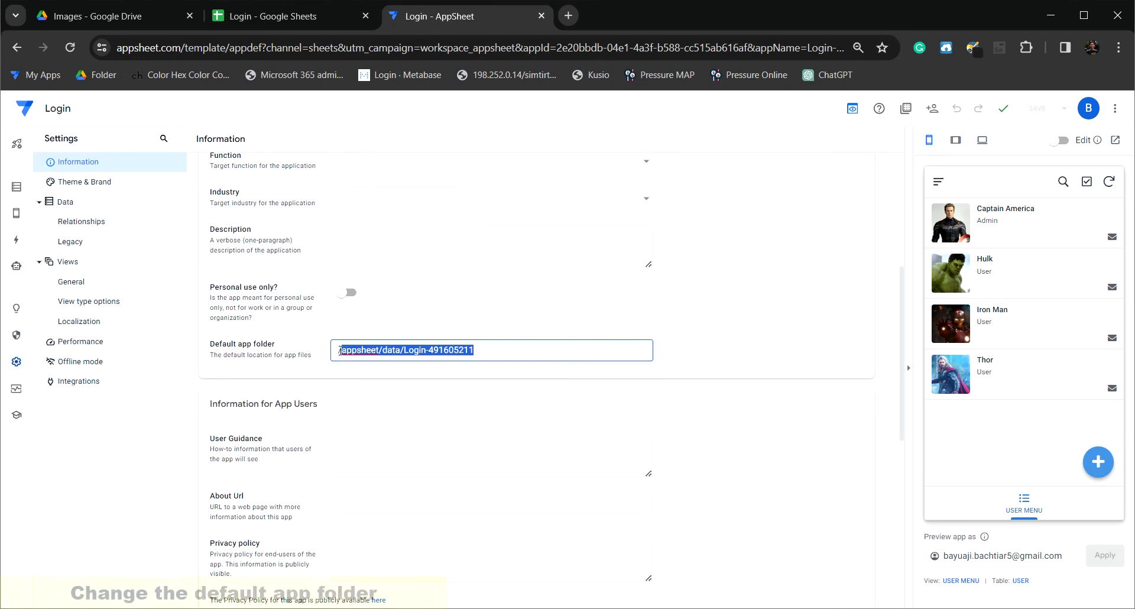
pyautogui.write('/Login')
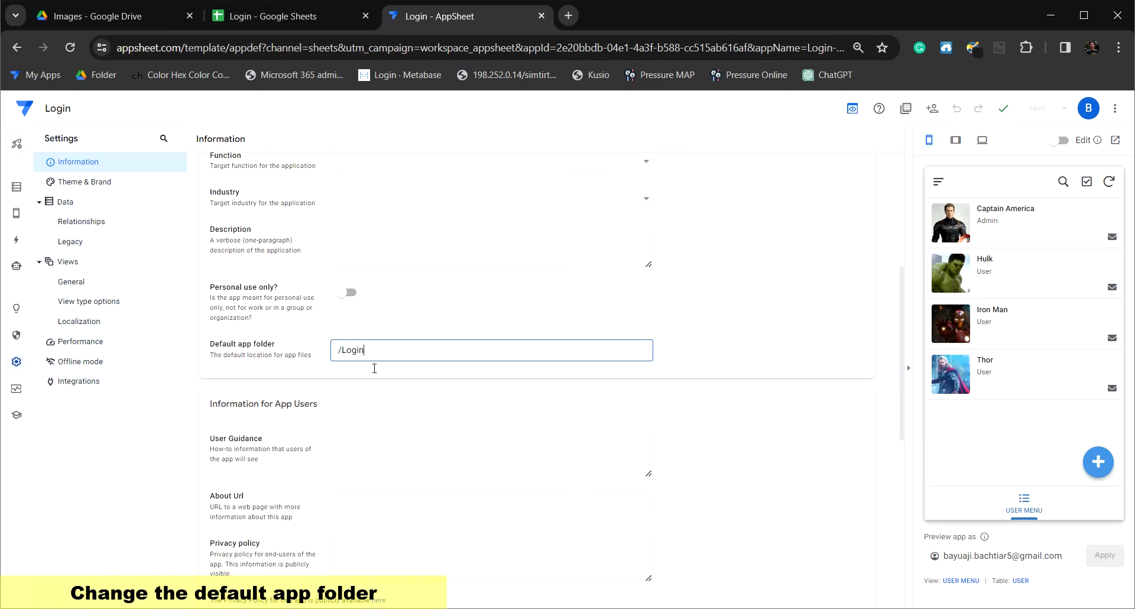
pyautogui.click(780, 355)
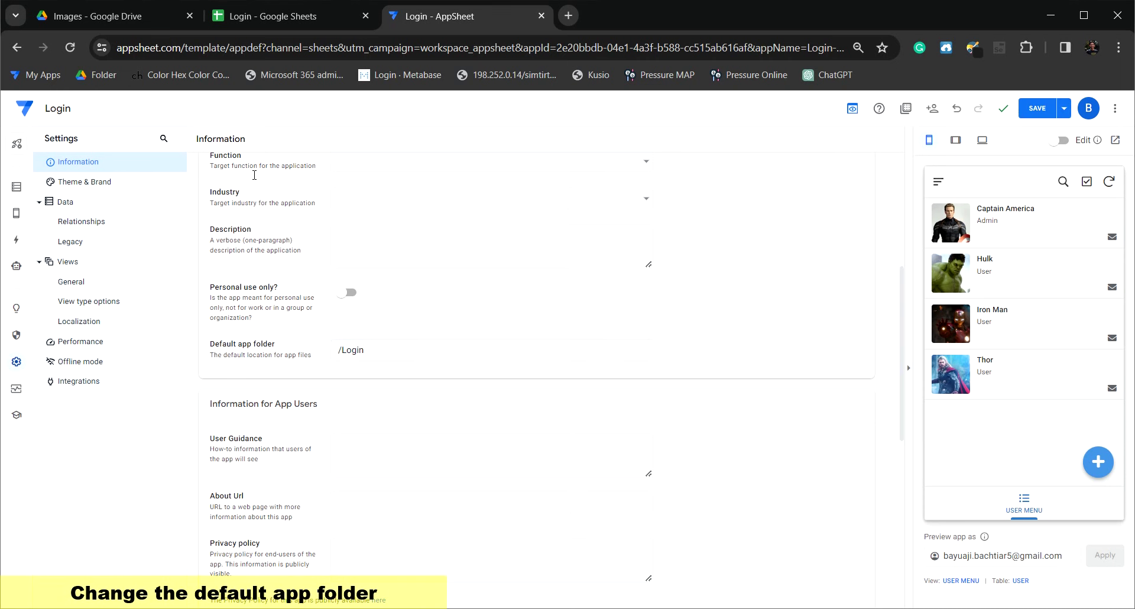
pyautogui.click(143, 13)
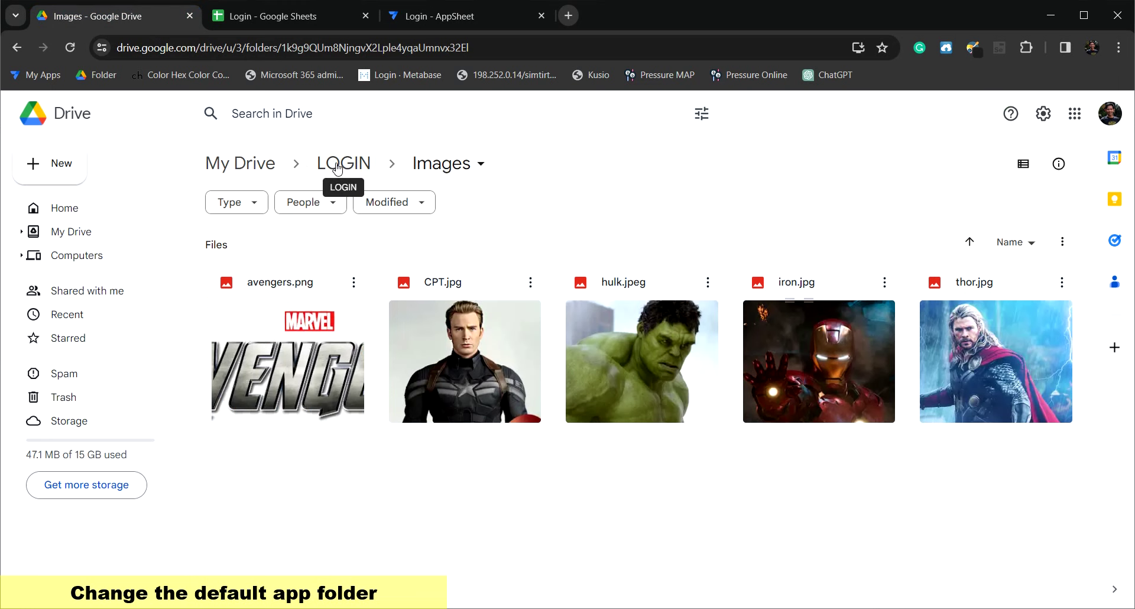
pyautogui.click(431, 16)
pyautogui.click(382, 353)
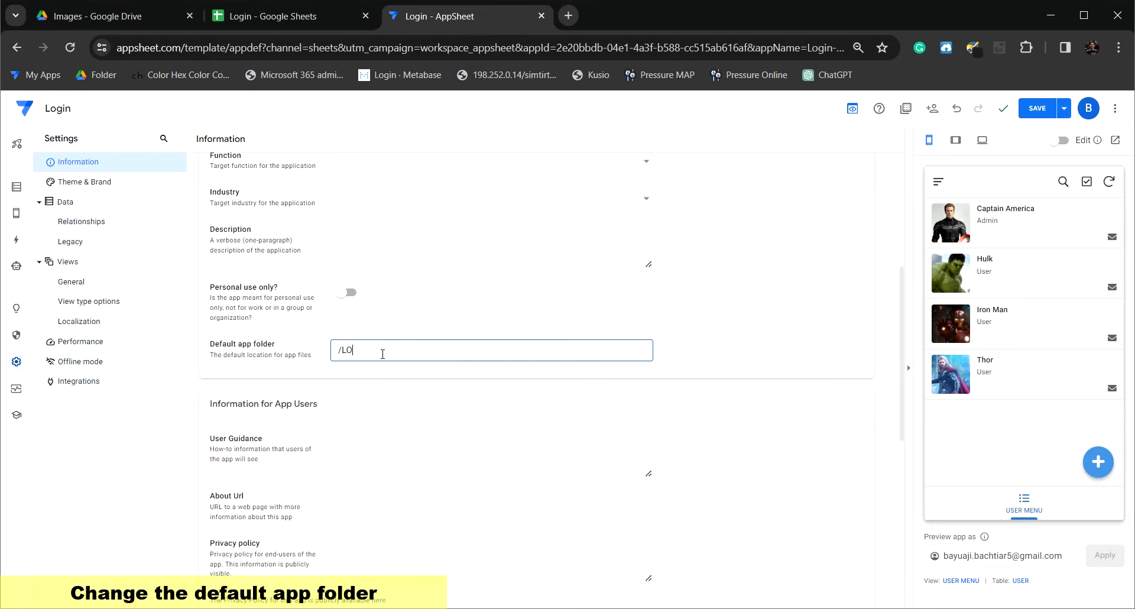
pyautogui.write('GIN')
pyautogui.click(697, 324)
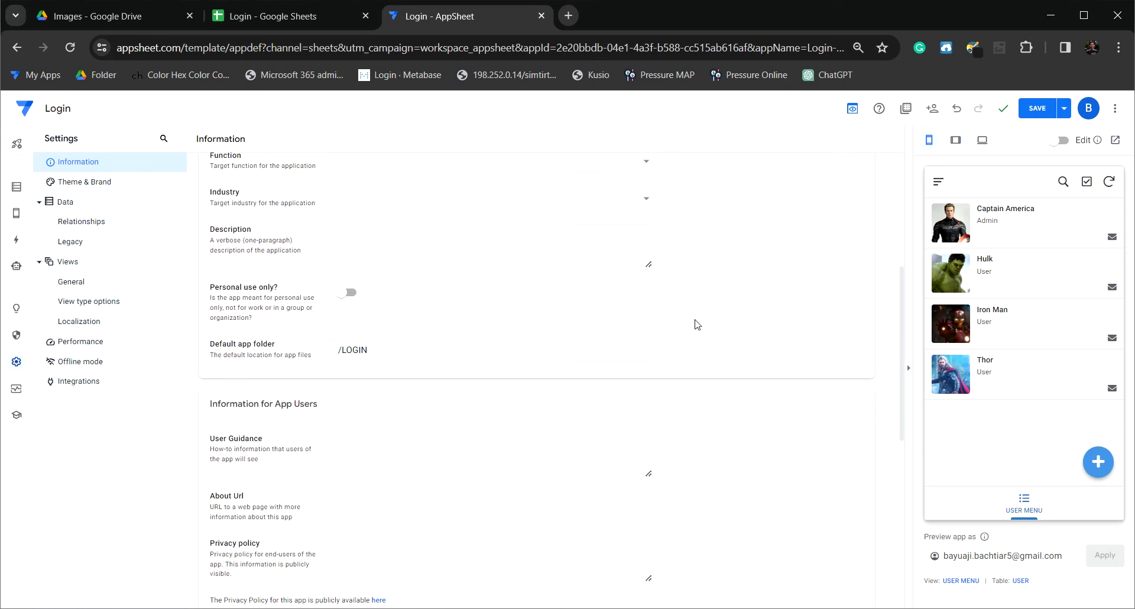
pyautogui.click(1035, 109)
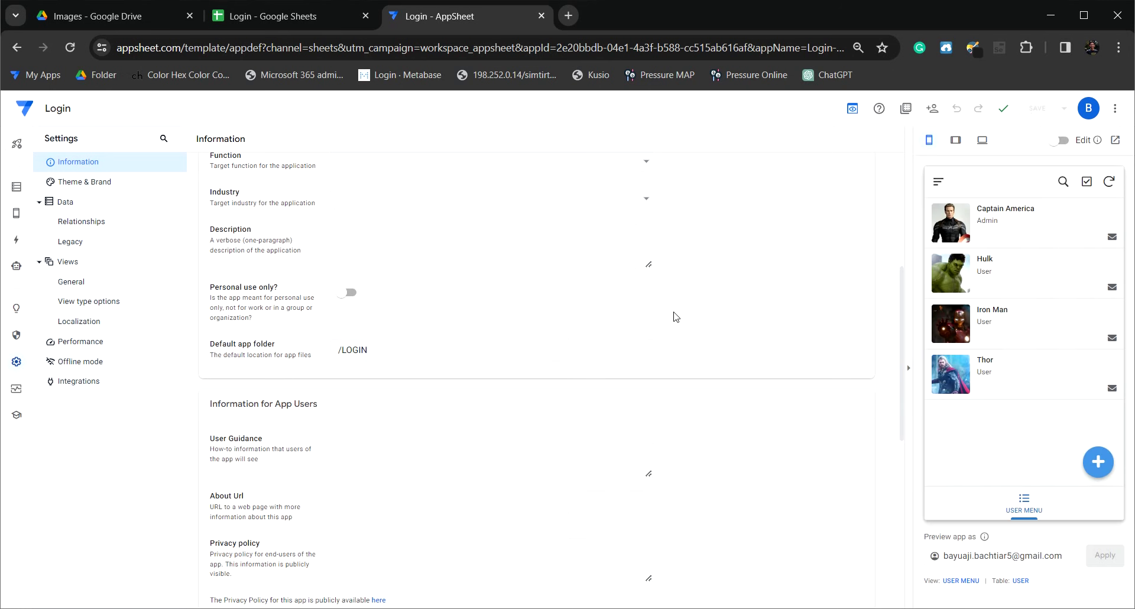
# - Edit the User settings Options Heading column and set its Type Details category to Image
pyautogui.click(10, 190)
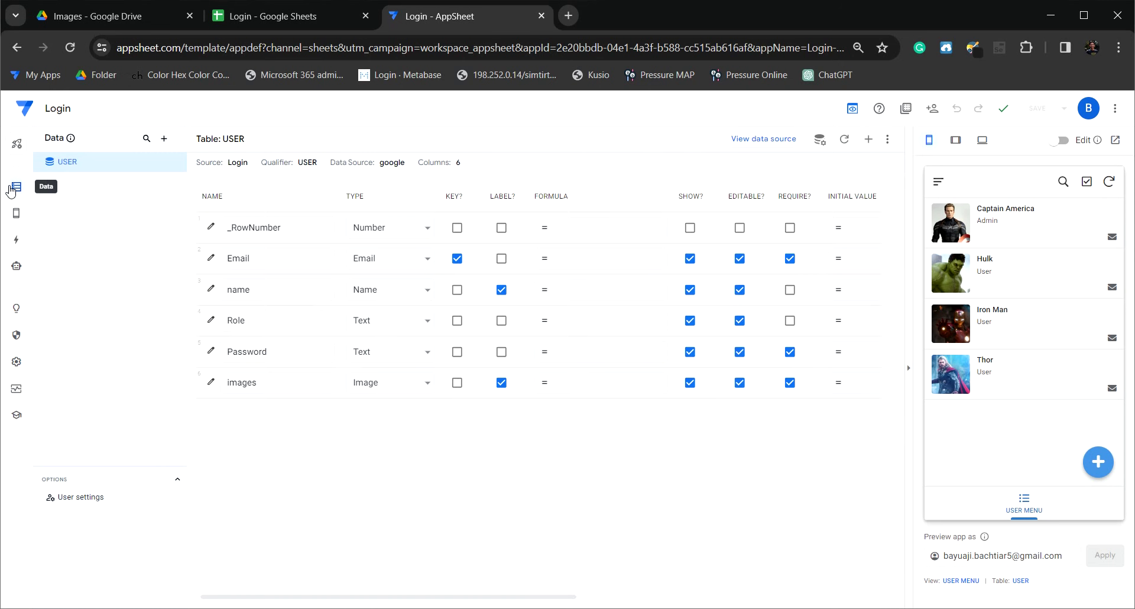
pyautogui.click(87, 488)
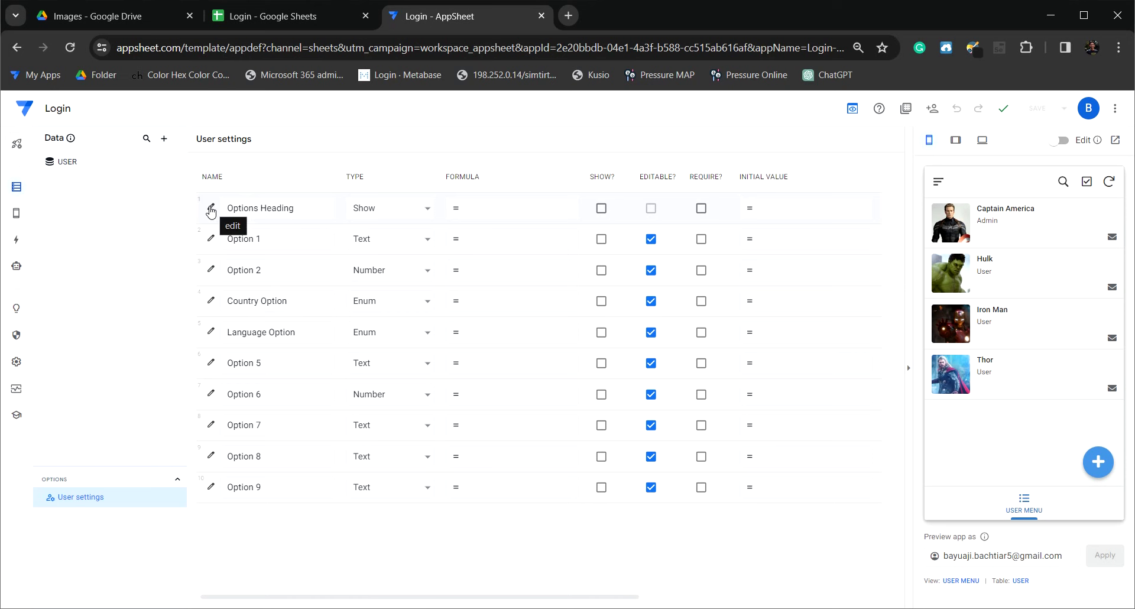
pyautogui.click(211, 210)
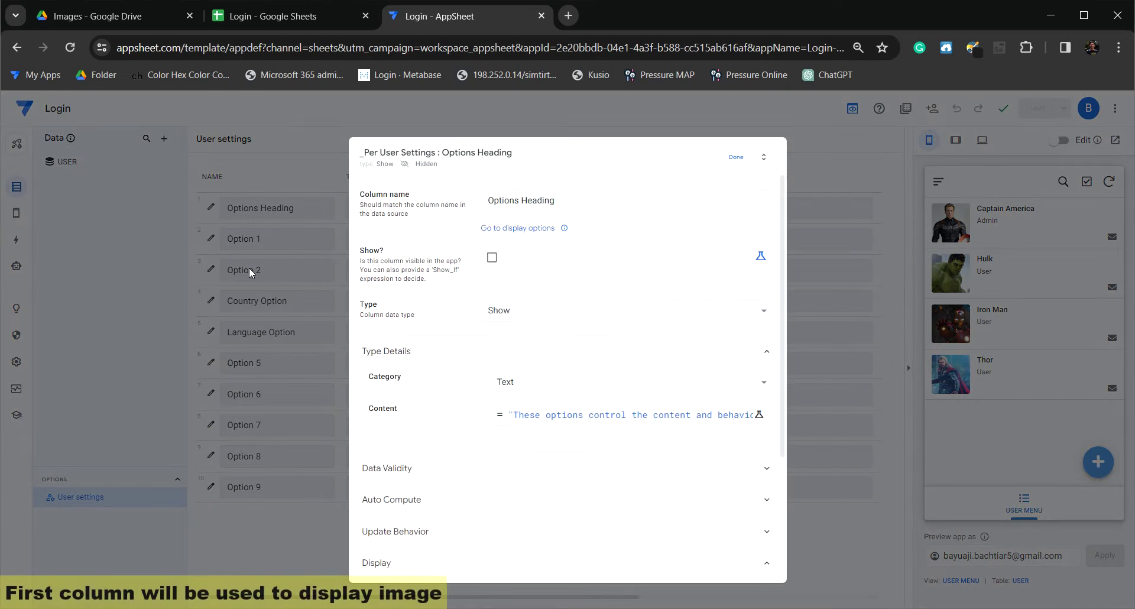
pyautogui.click(520, 386)
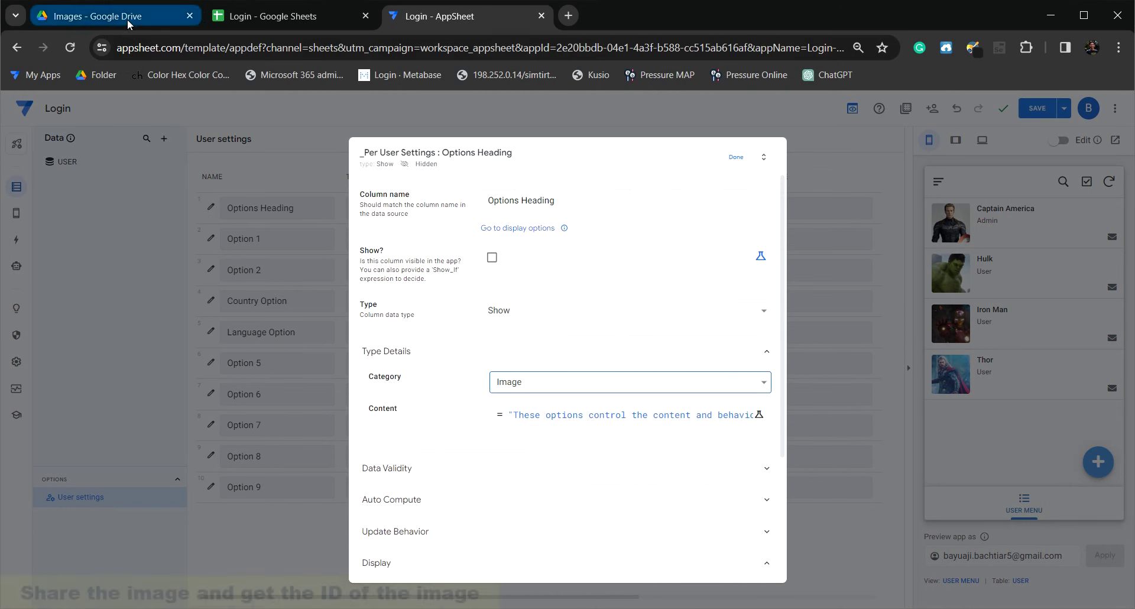
# - Copy the share link of avengers.png from its Drive sharing settings
pyautogui.click(98, 16)
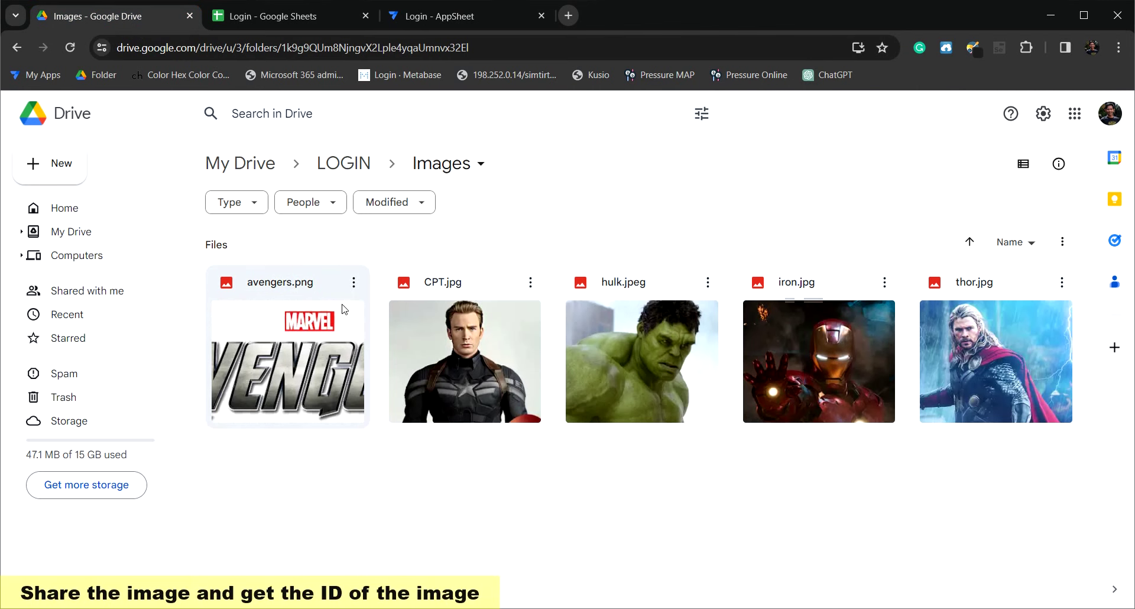
pyautogui.click(353, 283)
pyautogui.moveTo(394, 427)
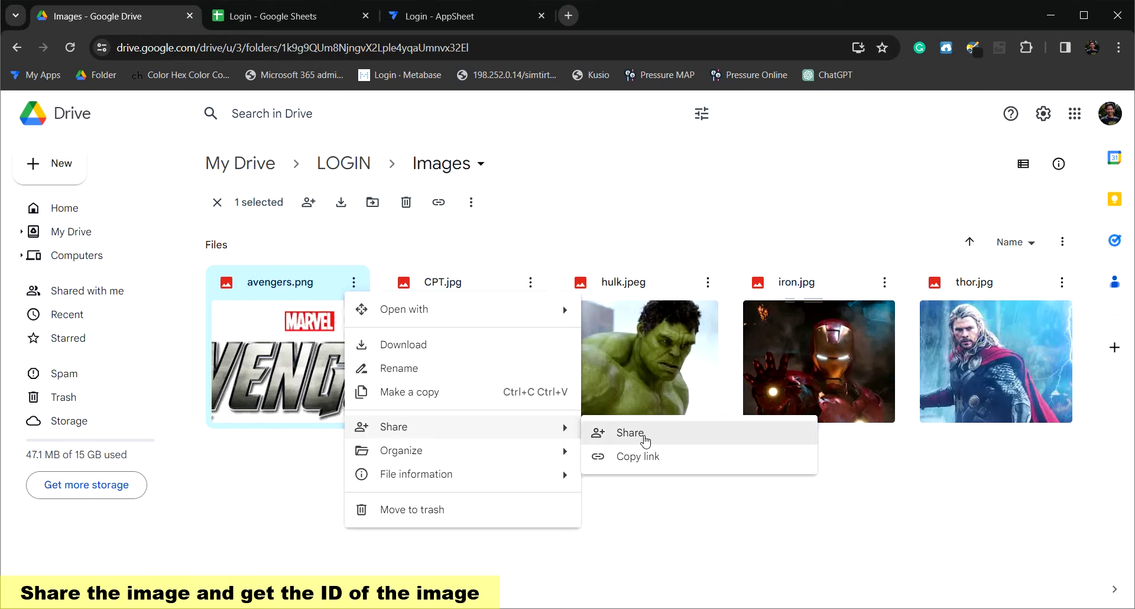
pyautogui.click(645, 442)
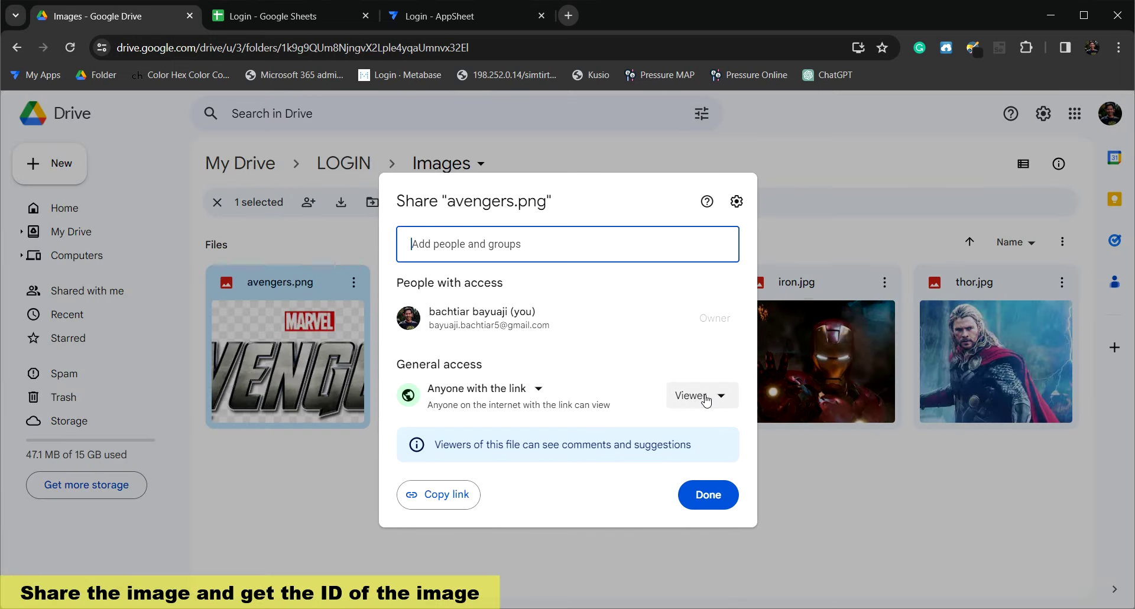
pyautogui.click(445, 502)
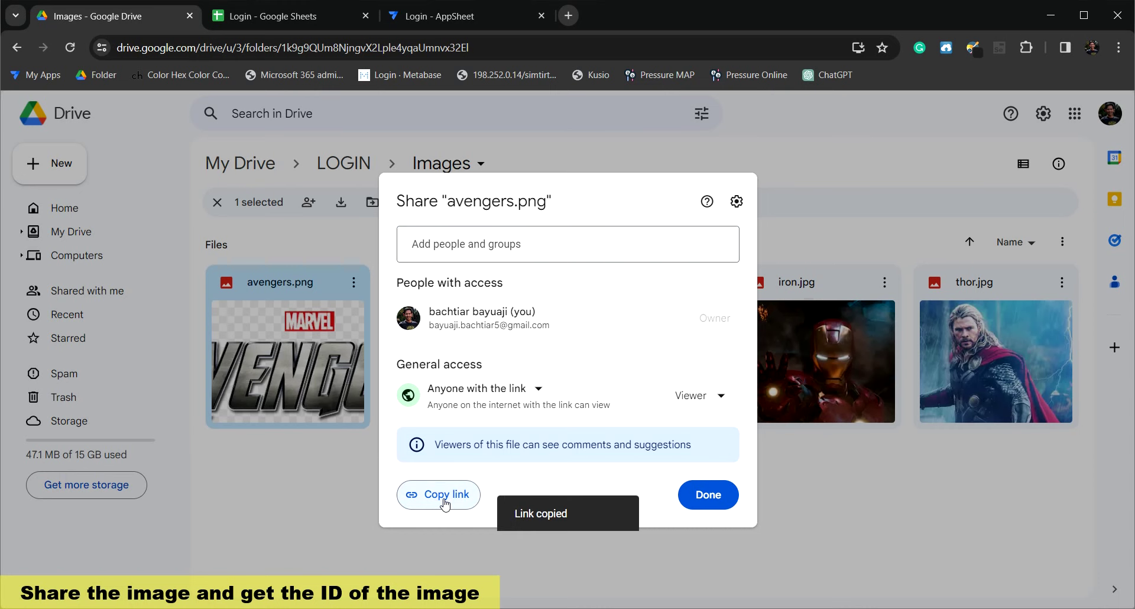
pyautogui.click(707, 506)
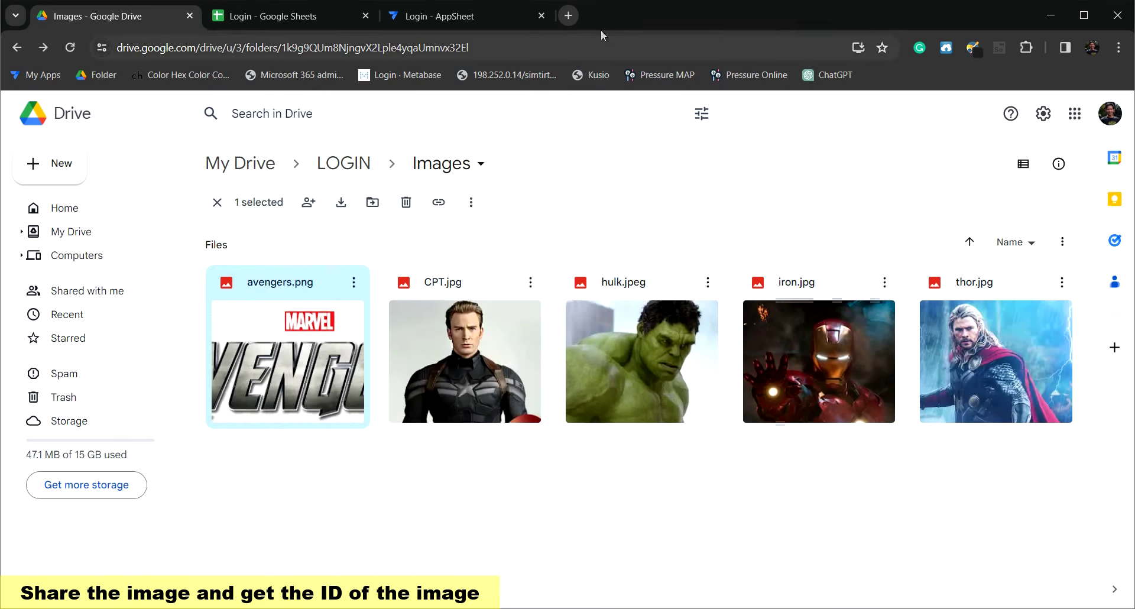
# - Open the share link in a new tab and copy the avengers.png file ID from its URL
pyautogui.click(568, 16)
pyautogui.rightClick(509, 50)
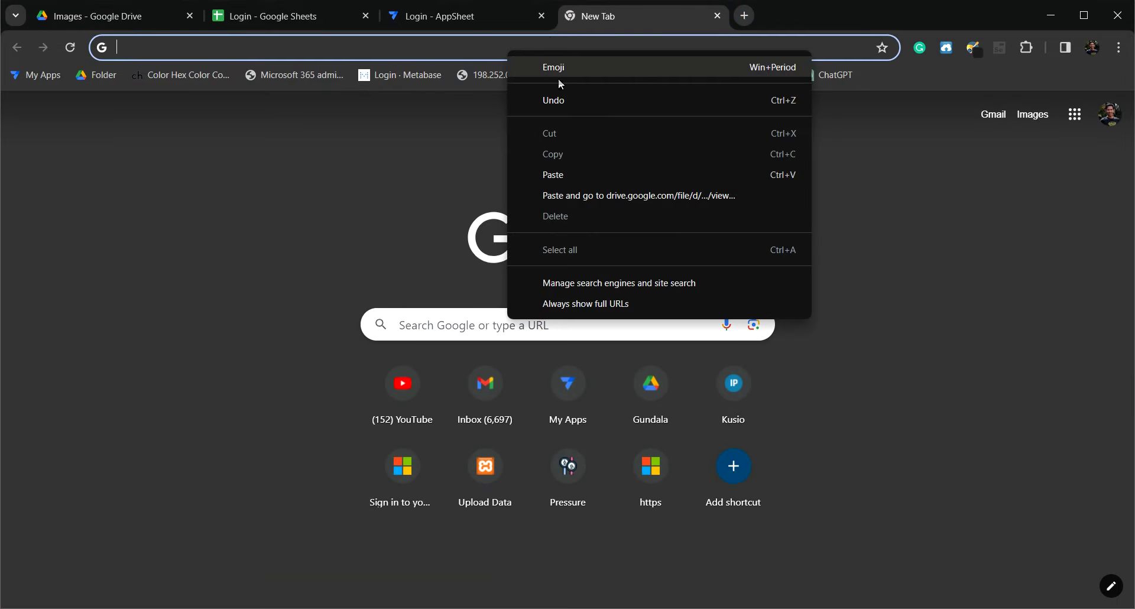
pyautogui.click(626, 195)
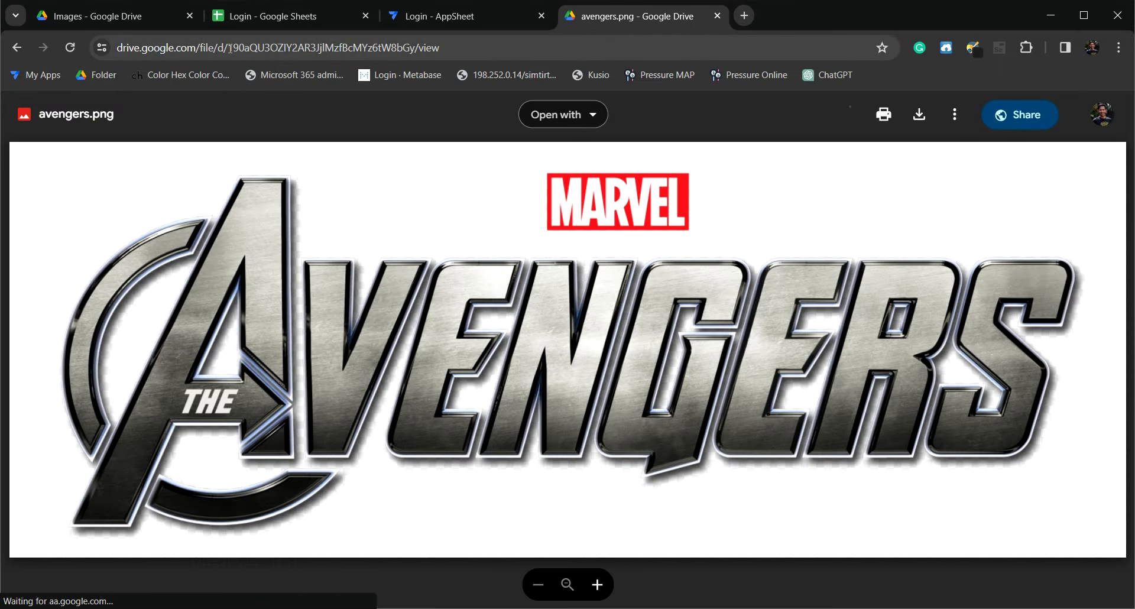
pyautogui.moveTo(229, 48); pyautogui.dragTo(416, 50)
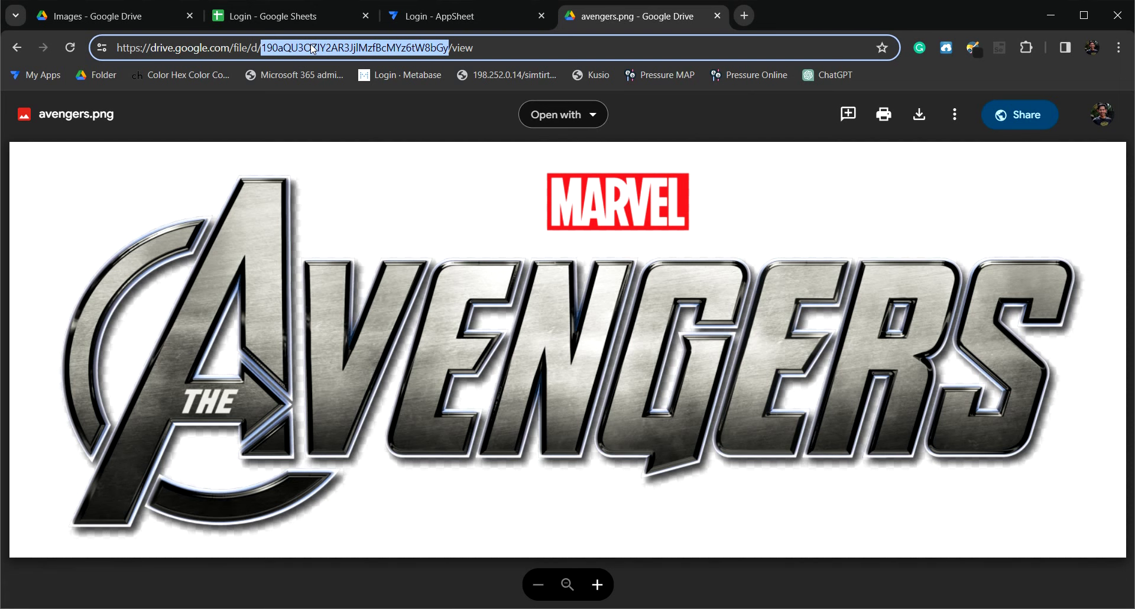
pyautogui.rightClick(312, 46)
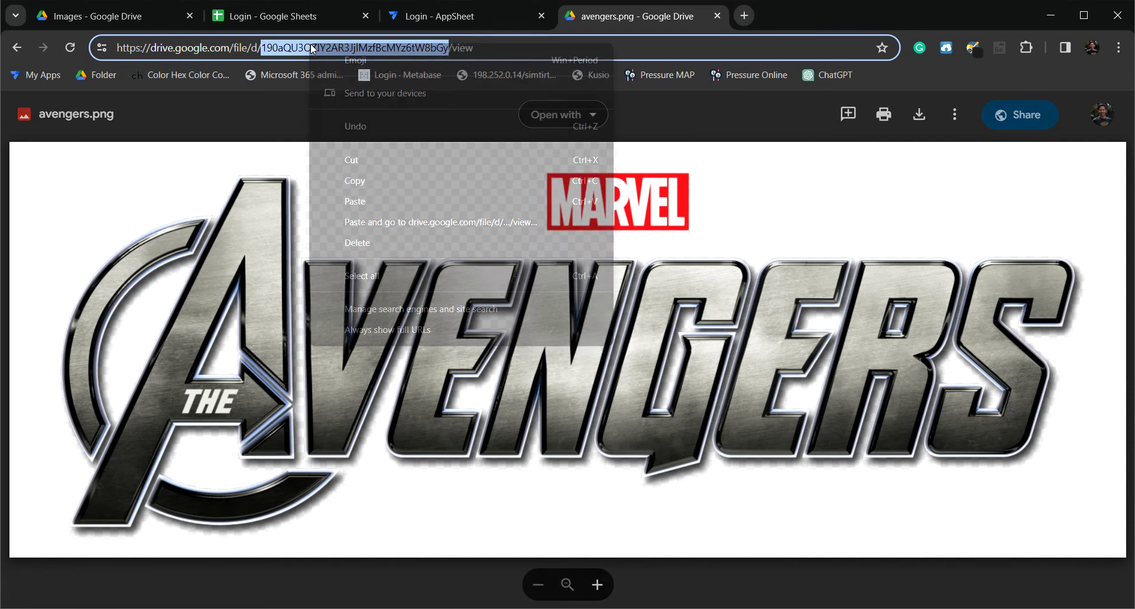
pyautogui.click(381, 180)
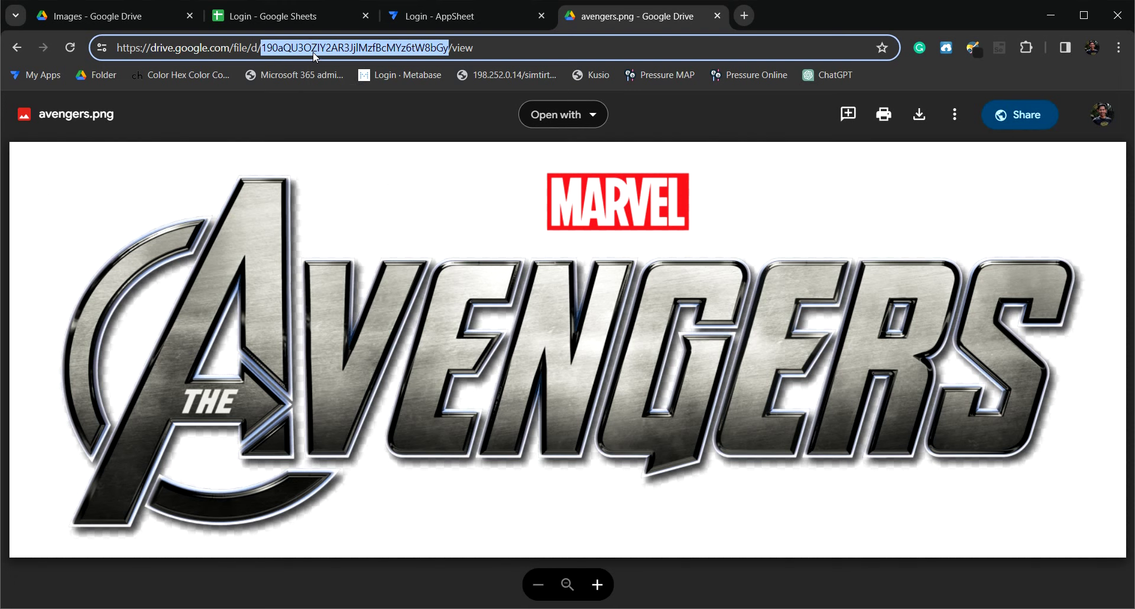
pyautogui.click(416, 19)
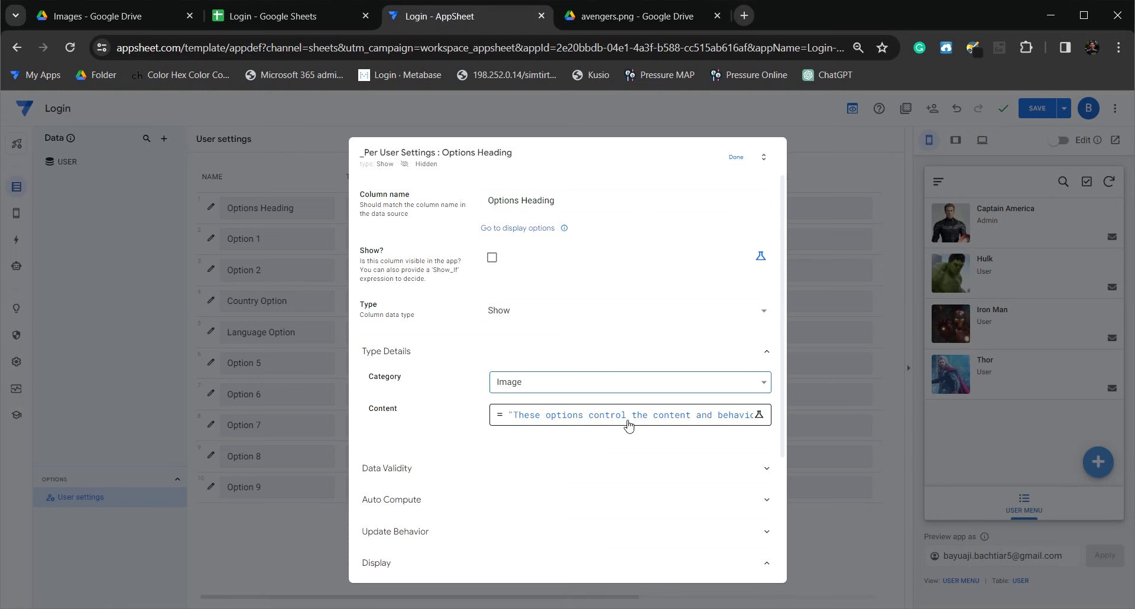
# - Clear the Options Heading Content expression and copy the quoted Drive image URL from Notepad
pyautogui.click(629, 424)
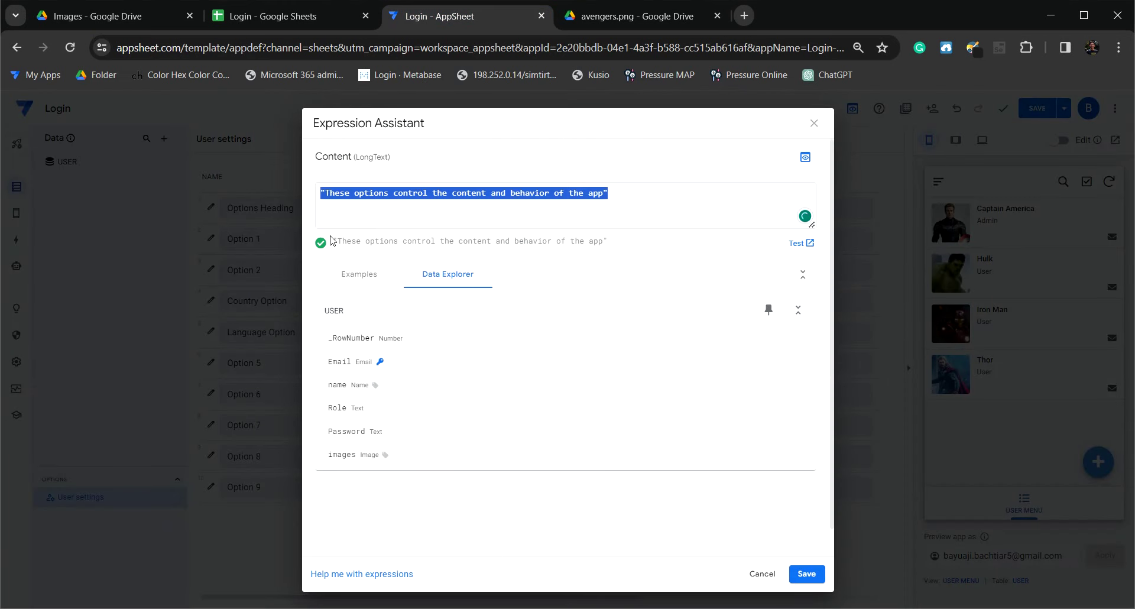
pyautogui.press('BackSpace')
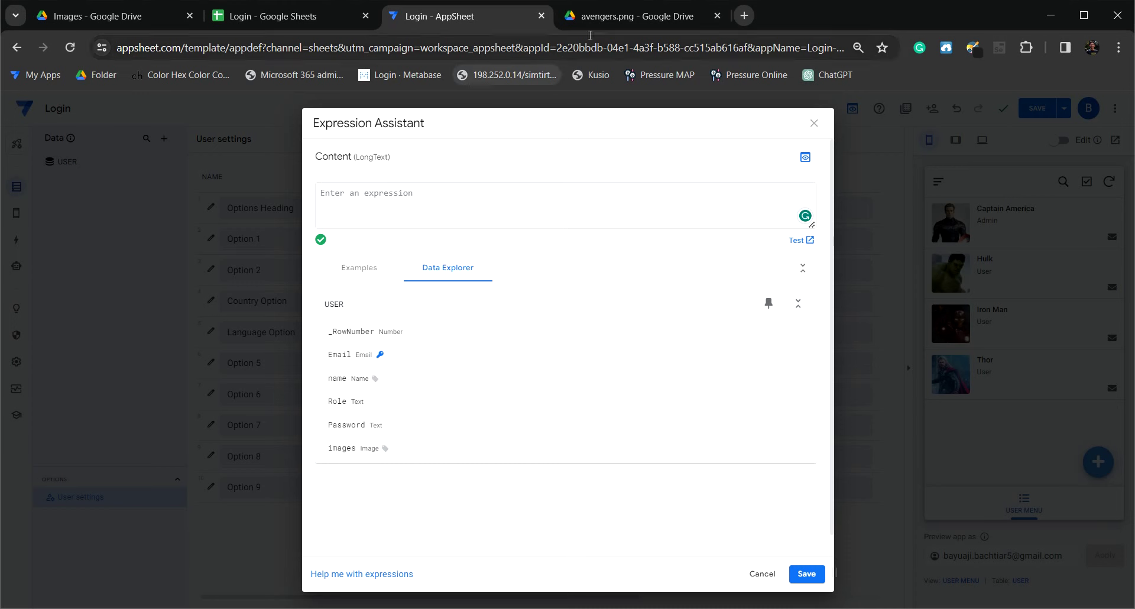
pyautogui.click(629, 16)
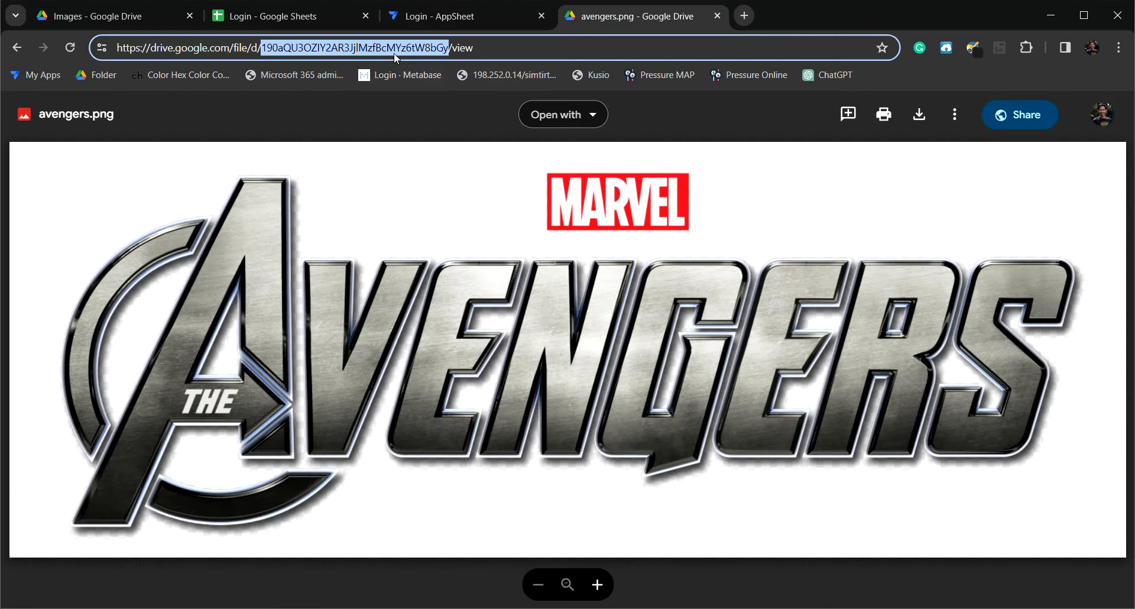
pyautogui.click(444, 18)
pyautogui.click(673, 602)
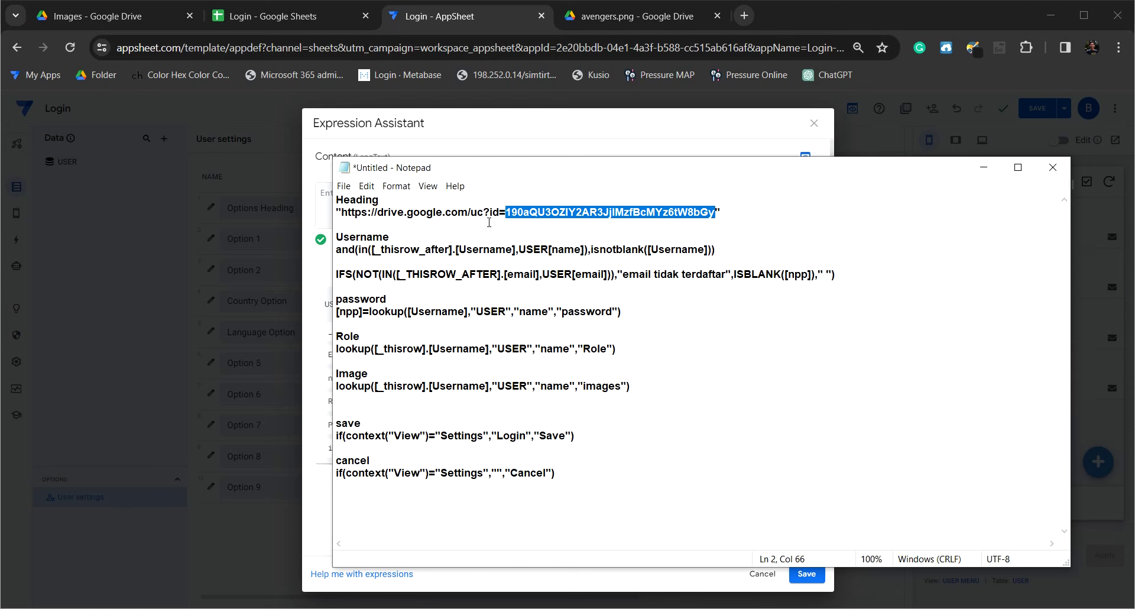
pyautogui.moveTo(732, 212); pyautogui.dragTo(340, 211)
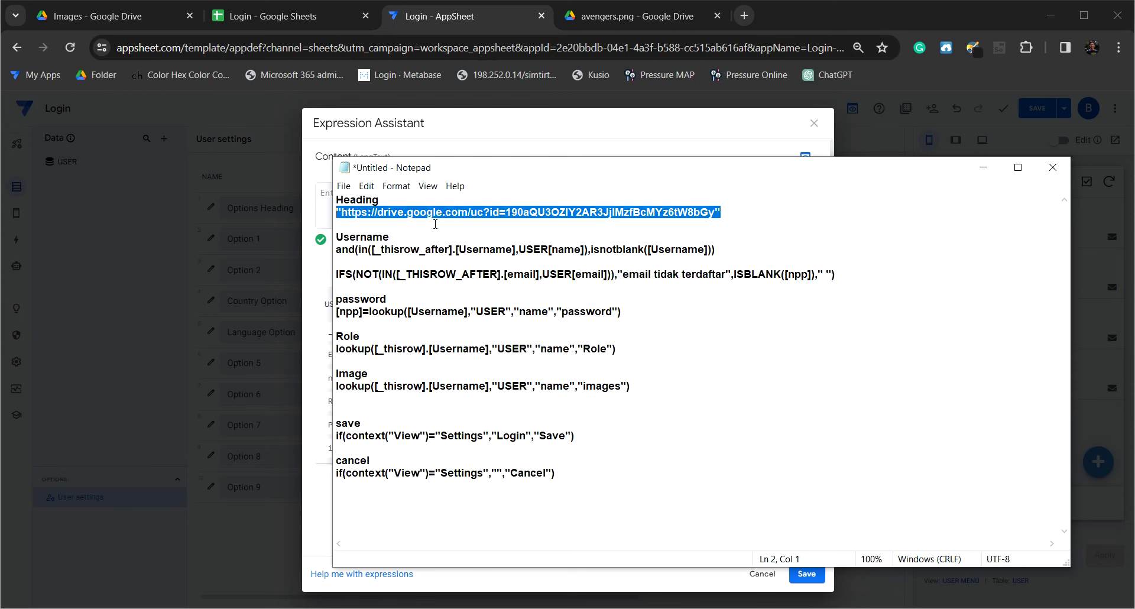
pyautogui.rightClick(441, 212)
pyautogui.click(344, 253)
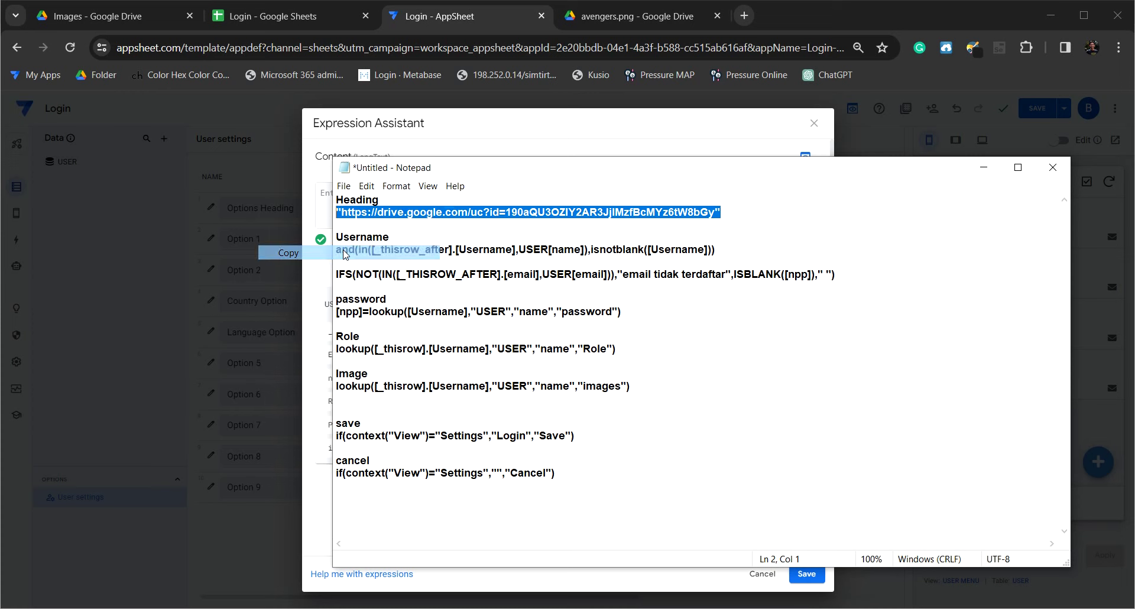
# - Paste the Drive uc?id= avengers.png URL as the Content expression and save it
pyautogui.click(568, 127)
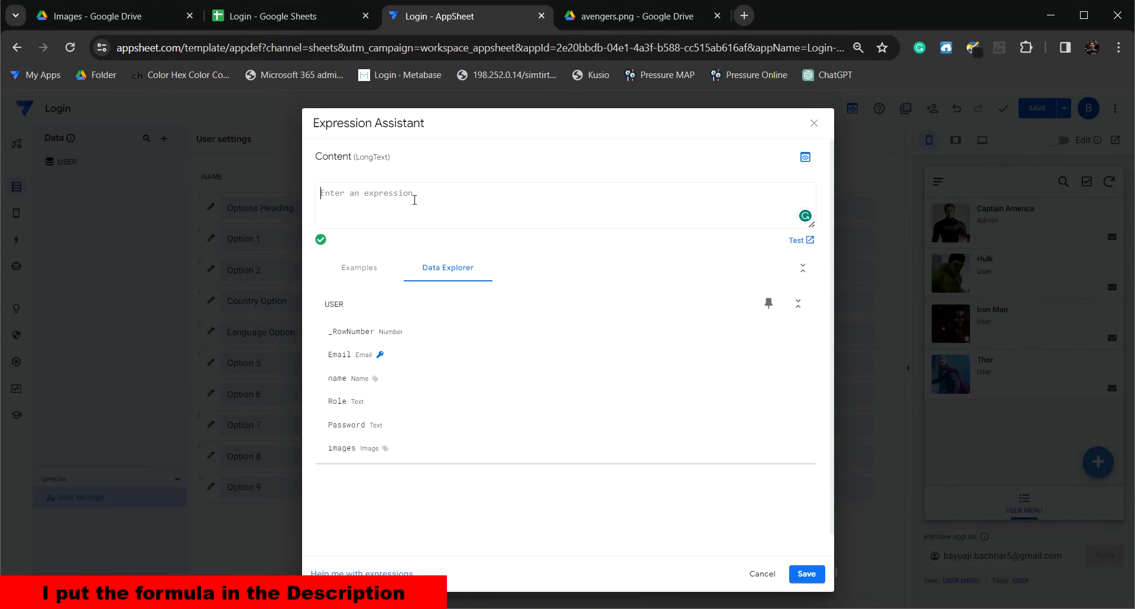
pyautogui.click(397, 184)
pyautogui.hotkey('ctrl', 'v')
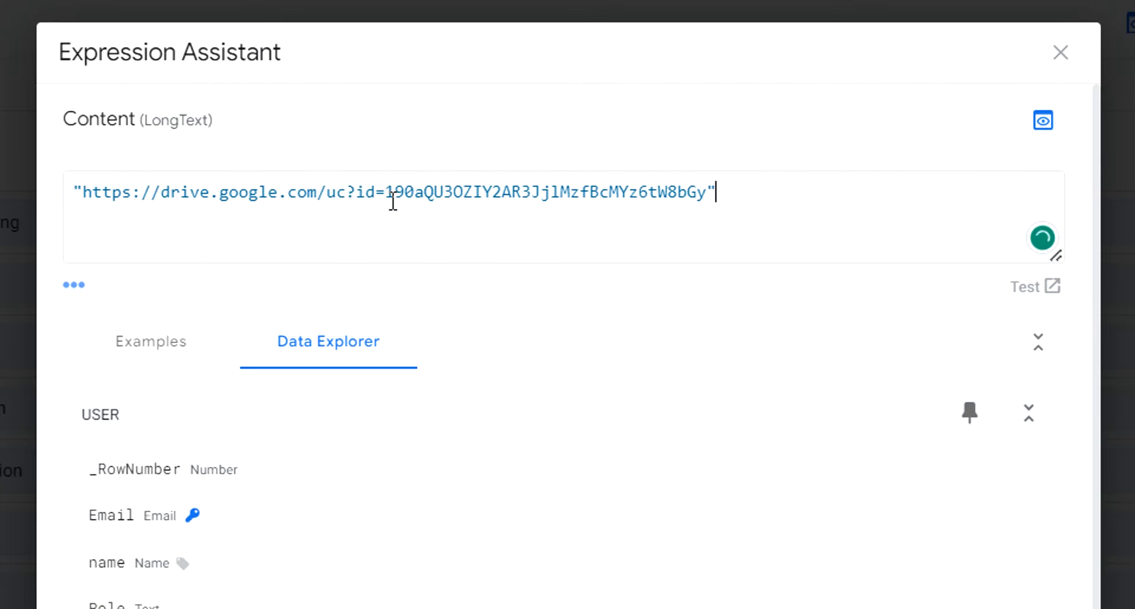
pyautogui.moveTo(384, 192); pyautogui.dragTo(706, 198)
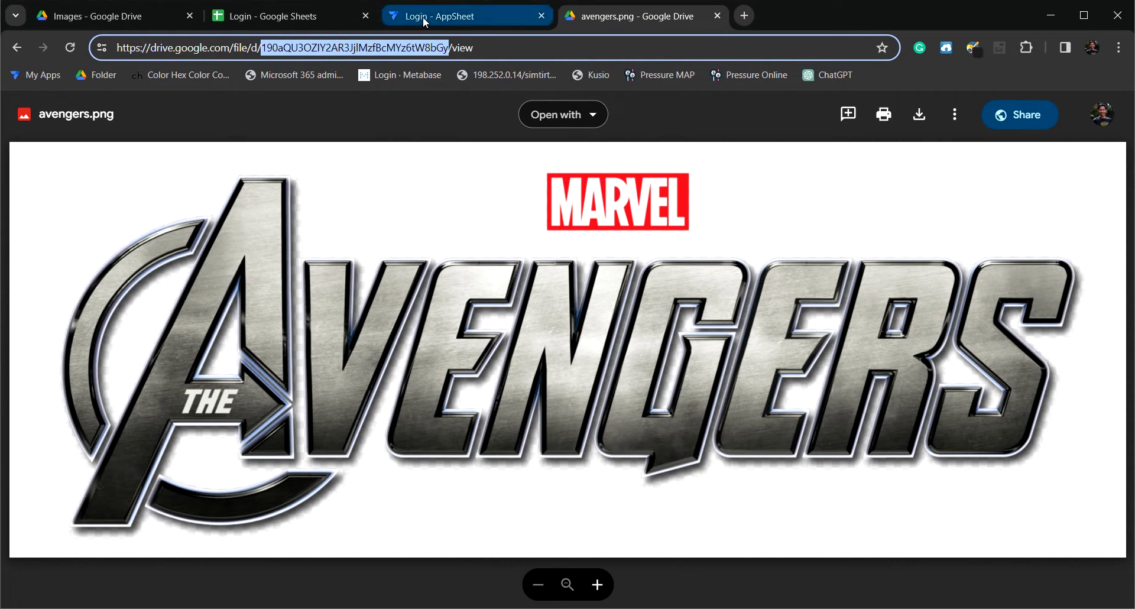
pyautogui.click(423, 14)
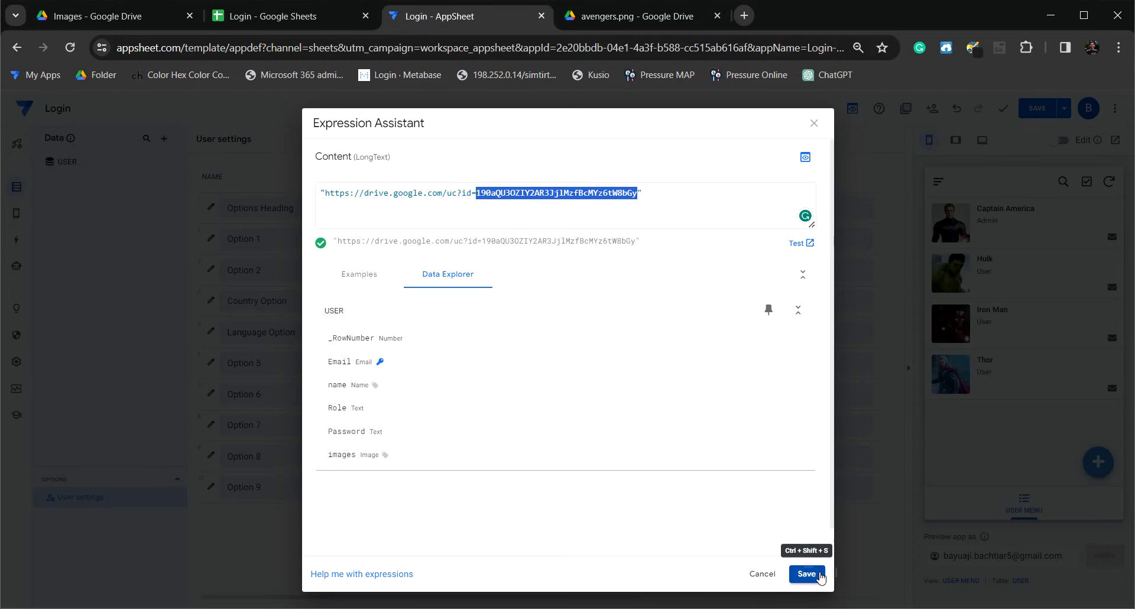
pyautogui.click(806, 574)
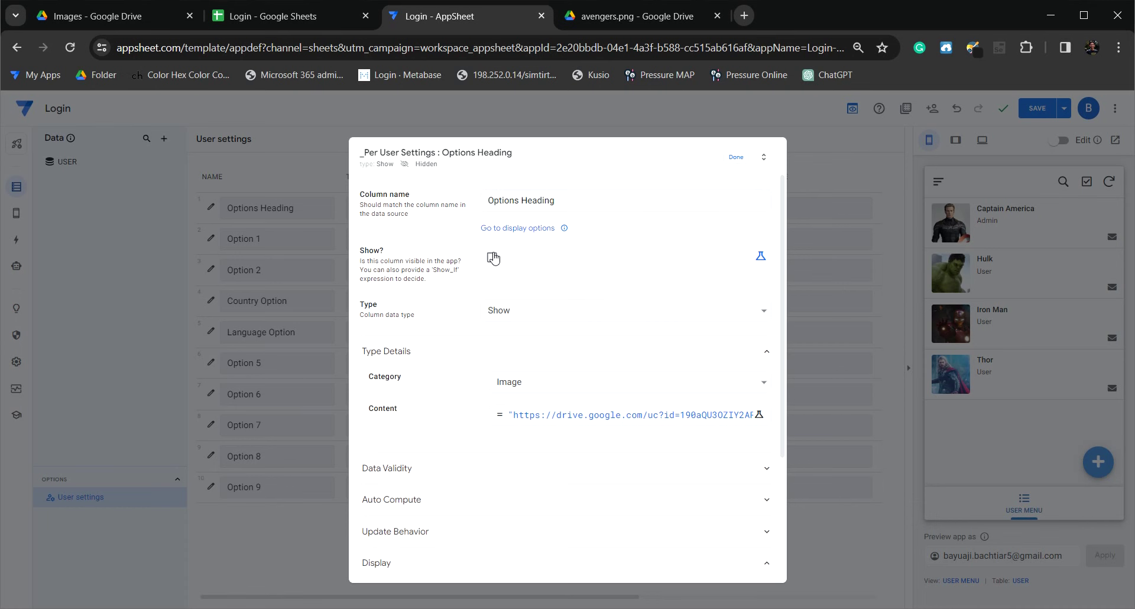
# - Make Options Heading visible, save the app, and open the app settings
pyautogui.click(492, 257)
pyautogui.click(734, 157)
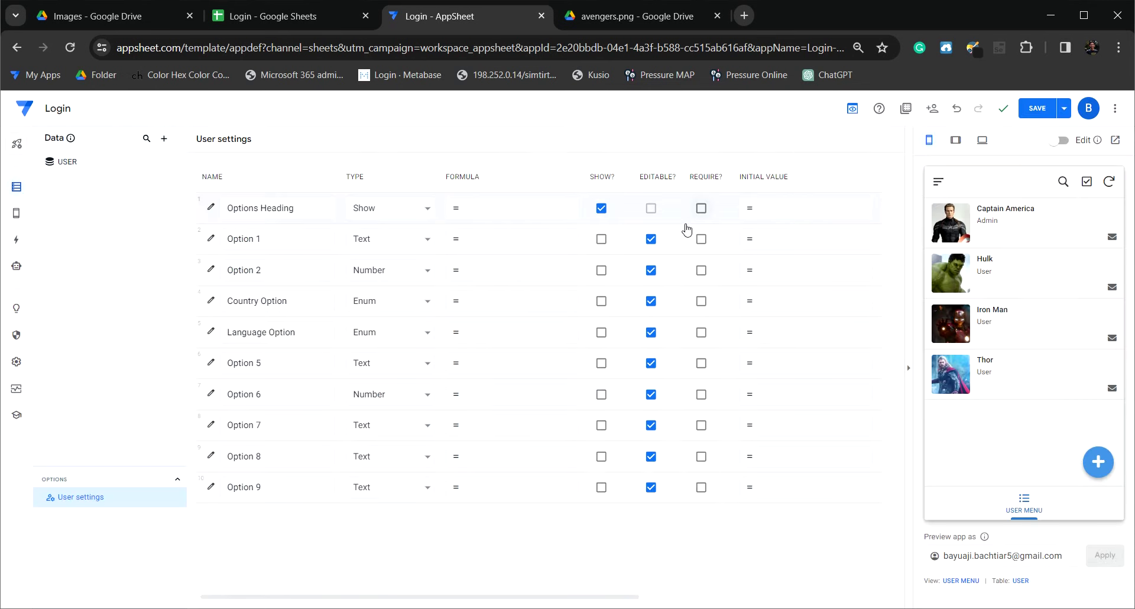
pyautogui.click(1037, 108)
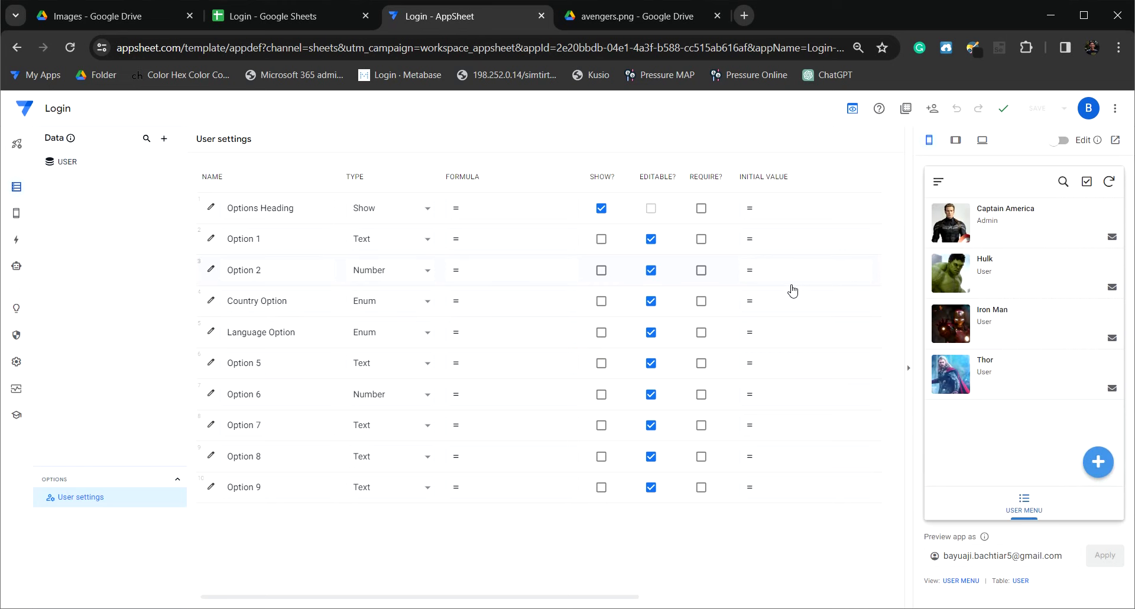
pyautogui.click(16, 361)
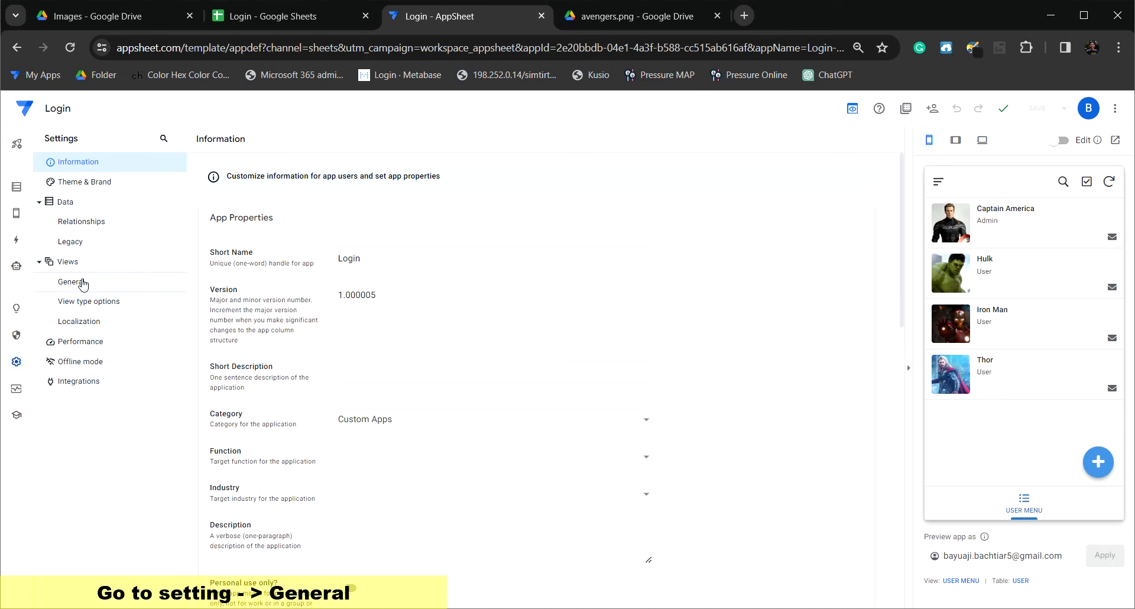
# - Look over the Starting view choices under Views > General, then open the views editor
pyautogui.click(83, 282)
pyautogui.click(437, 363)
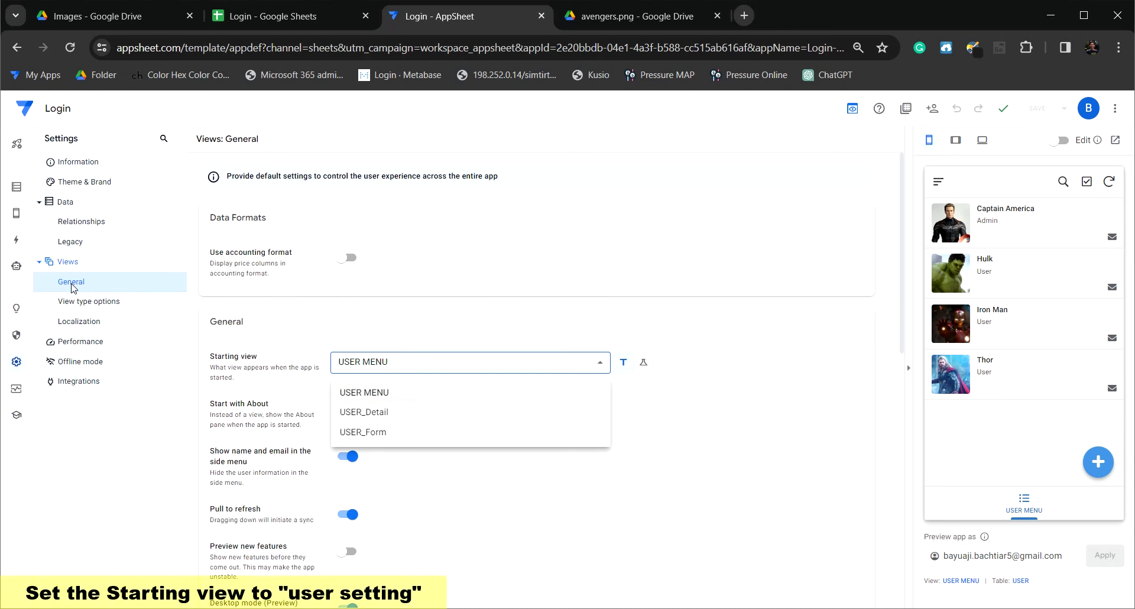
pyautogui.click(16, 223)
pyautogui.click(54, 214)
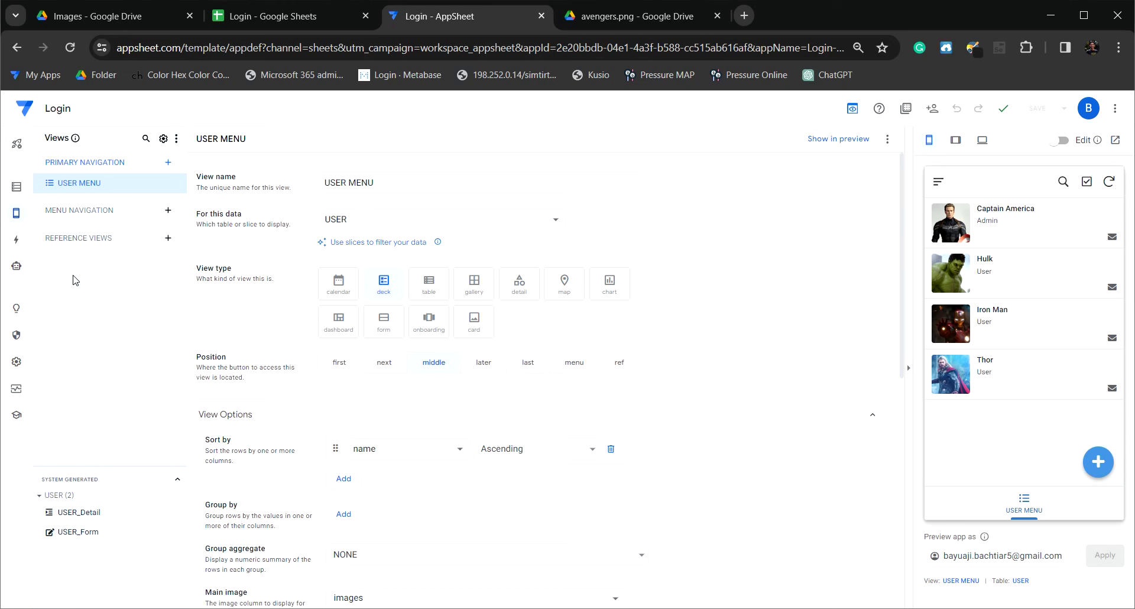
# - In the USER table's User settings, make Option 1 visible
pyautogui.click(17, 188)
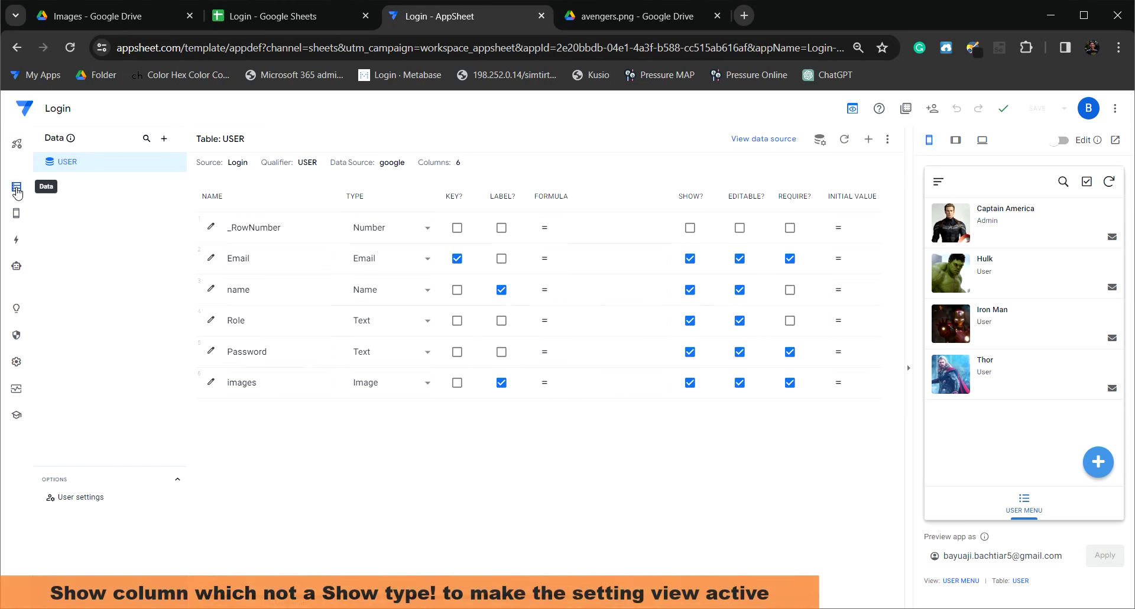
pyautogui.click(92, 495)
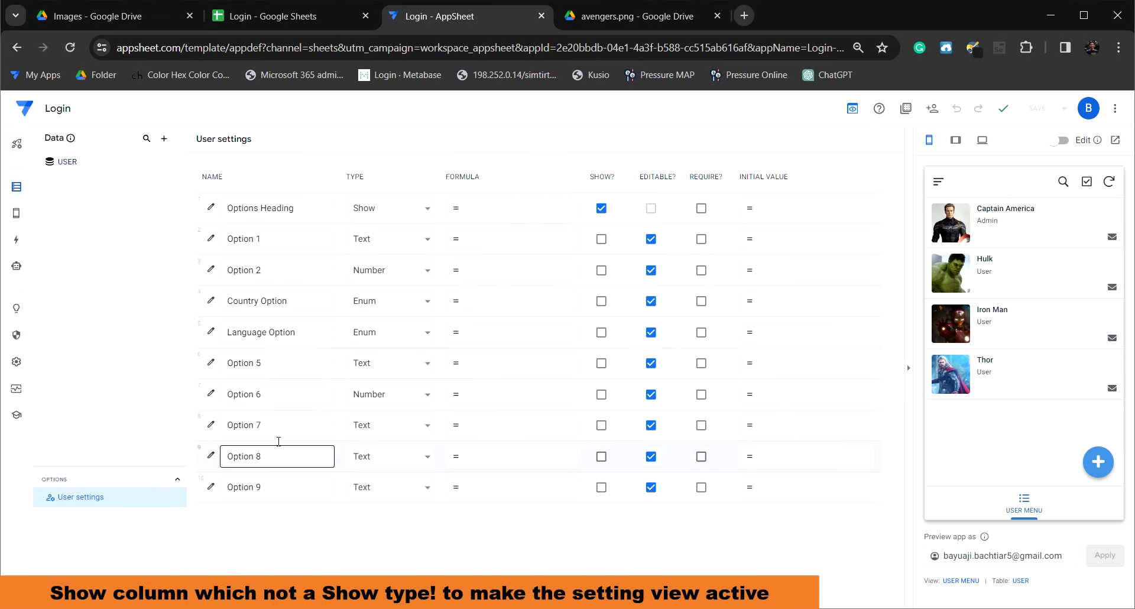
pyautogui.click(601, 239)
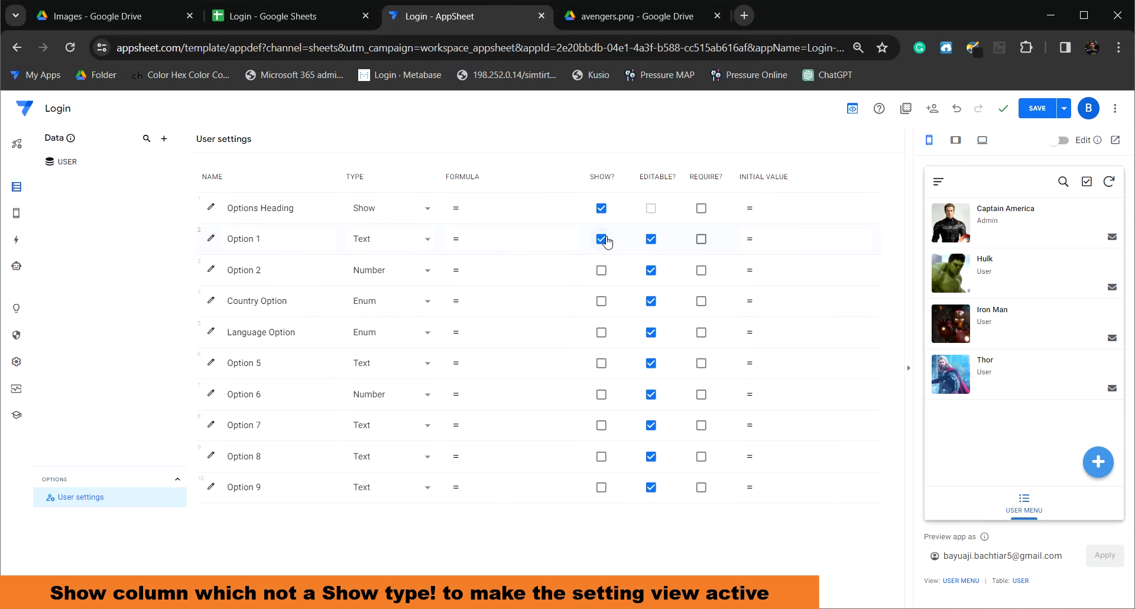
# - Save the app and open the Settings page in the preview to see the Avengers image
pyautogui.click(938, 182)
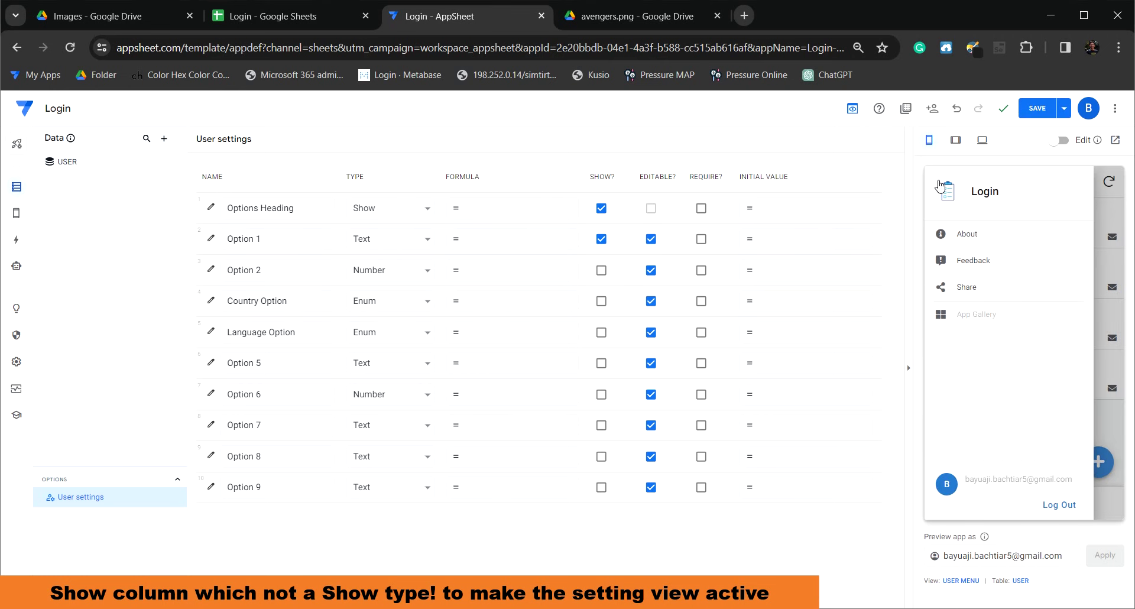
pyautogui.click(1037, 108)
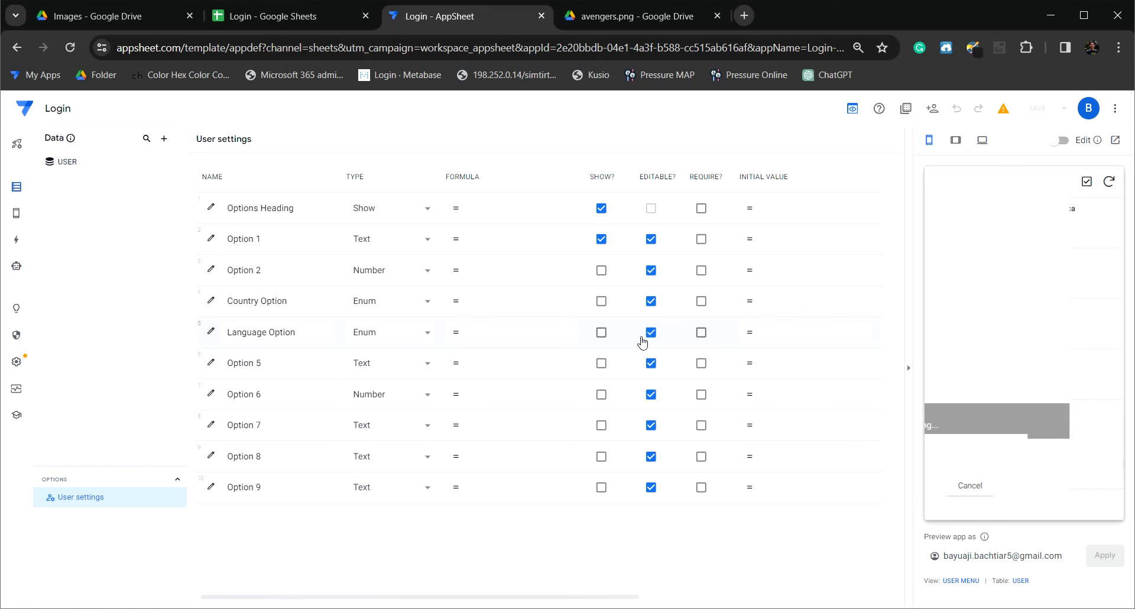
pyautogui.click(940, 182)
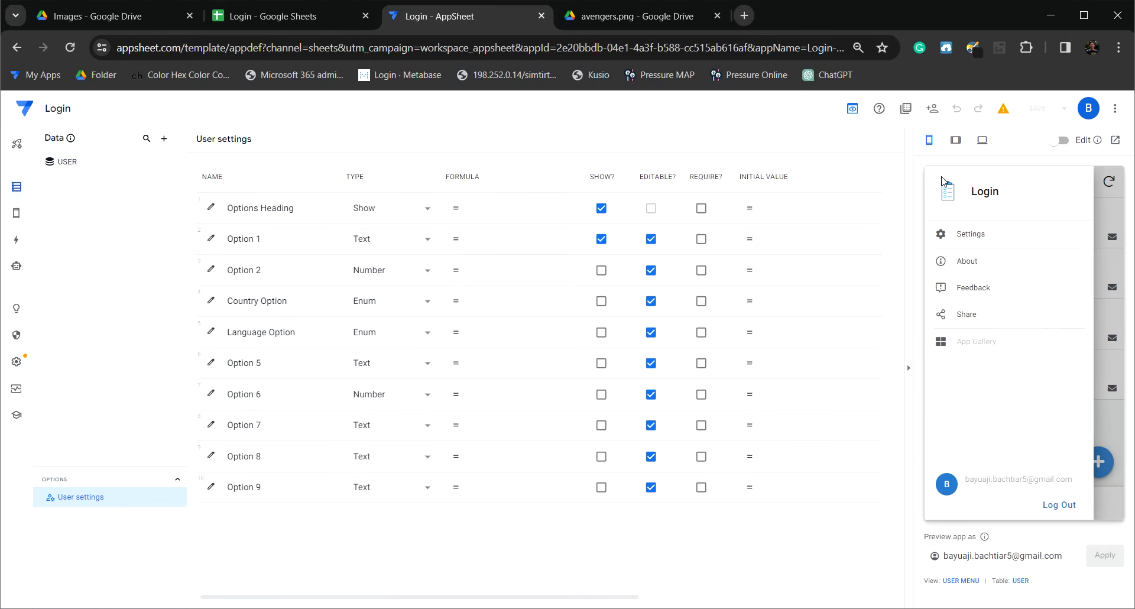
pyautogui.click(971, 235)
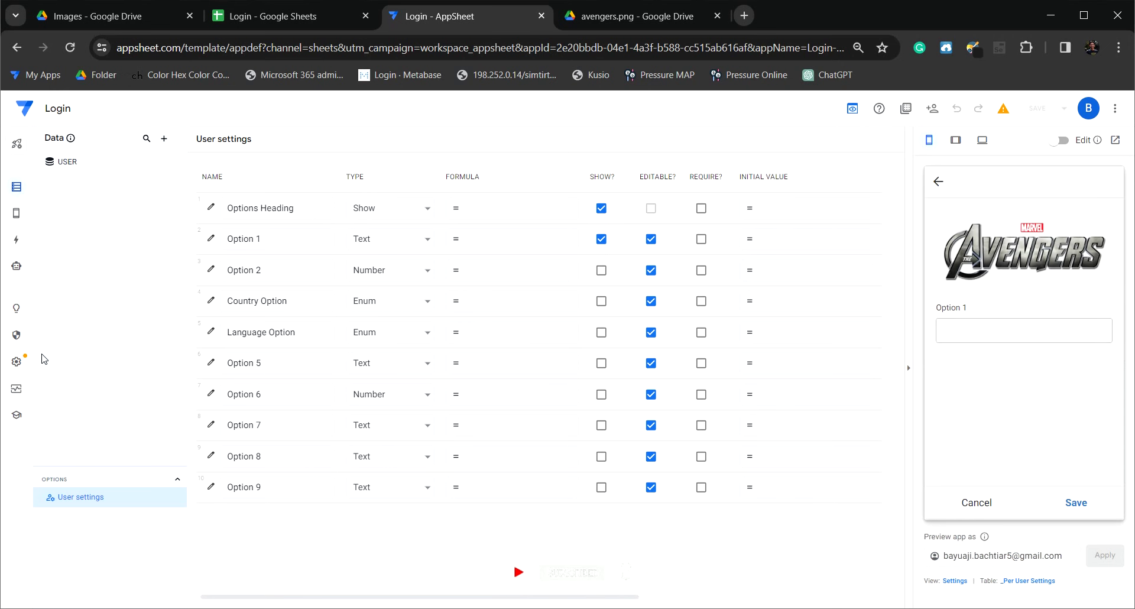
# - Set the Starting view to User Settings under Views > General and save
pyautogui.click(17, 361)
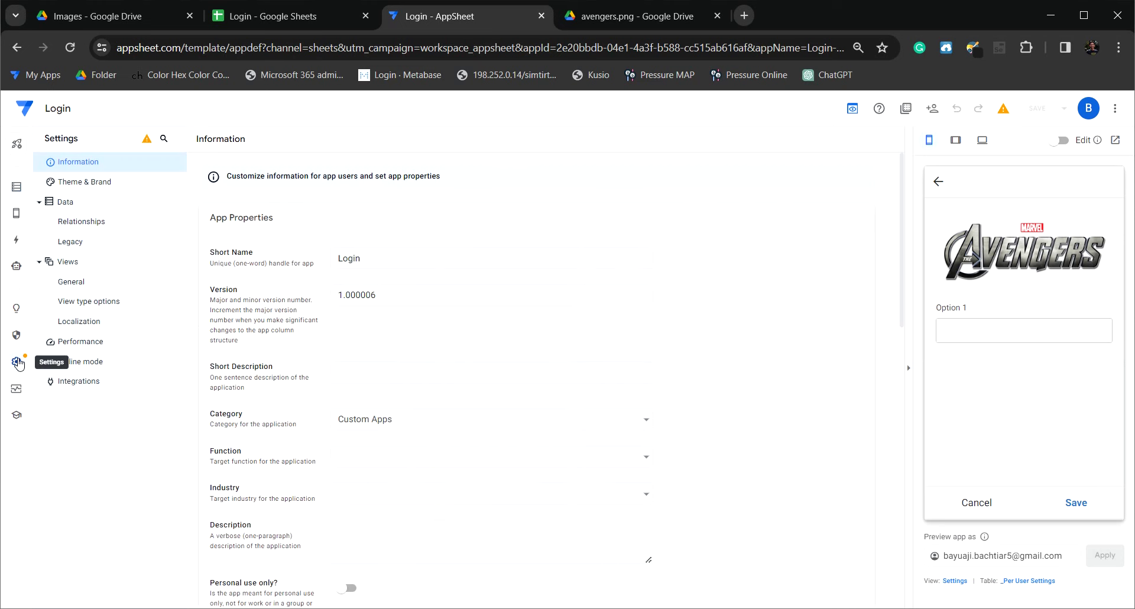
pyautogui.click(93, 283)
pyautogui.click(461, 363)
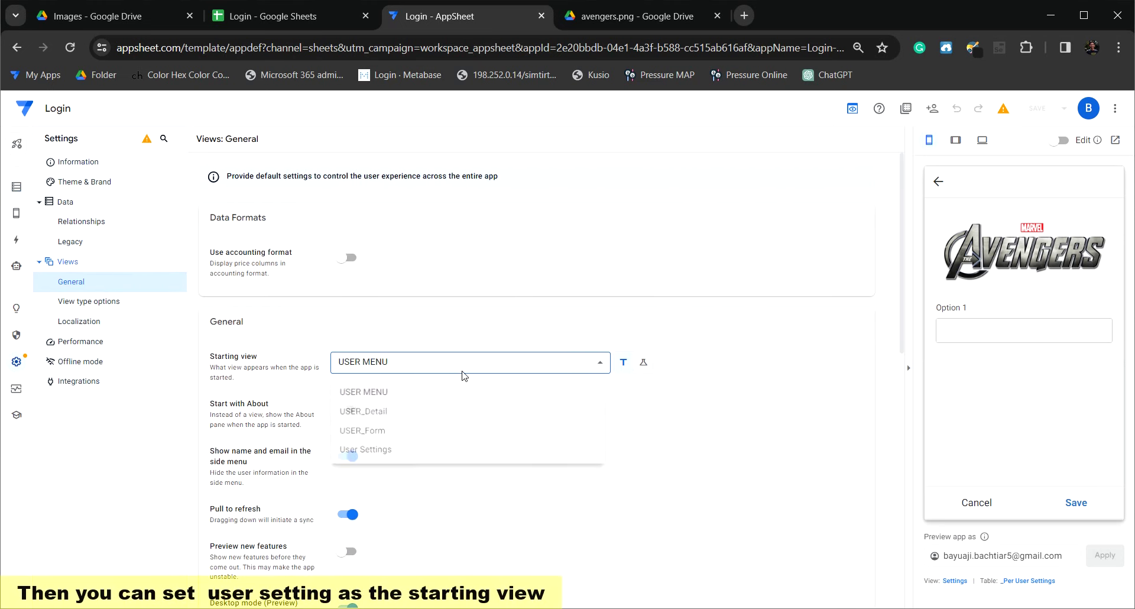
pyautogui.click(368, 453)
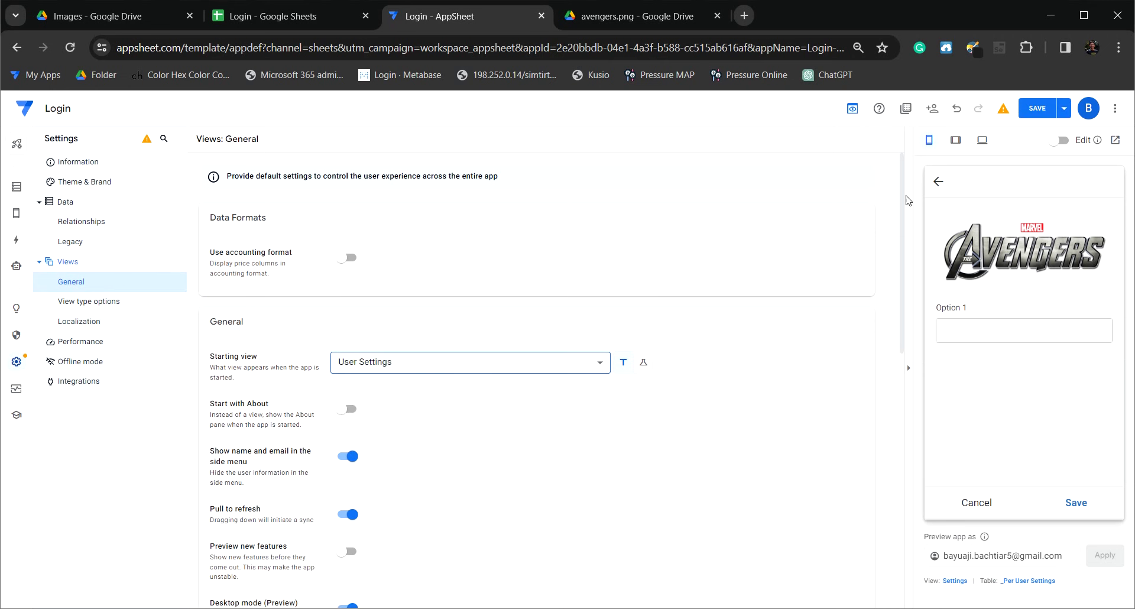
pyautogui.click(1032, 118)
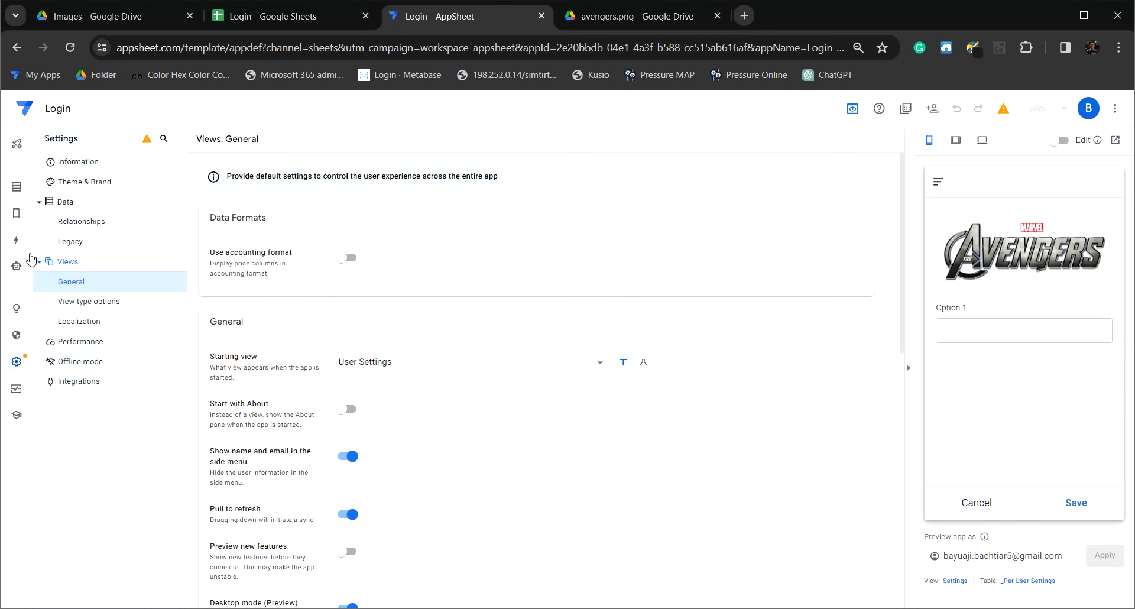
# - In Data > User settings, rename Option 1 to Welcome Text and set its Type to Show
pyautogui.click(16, 189)
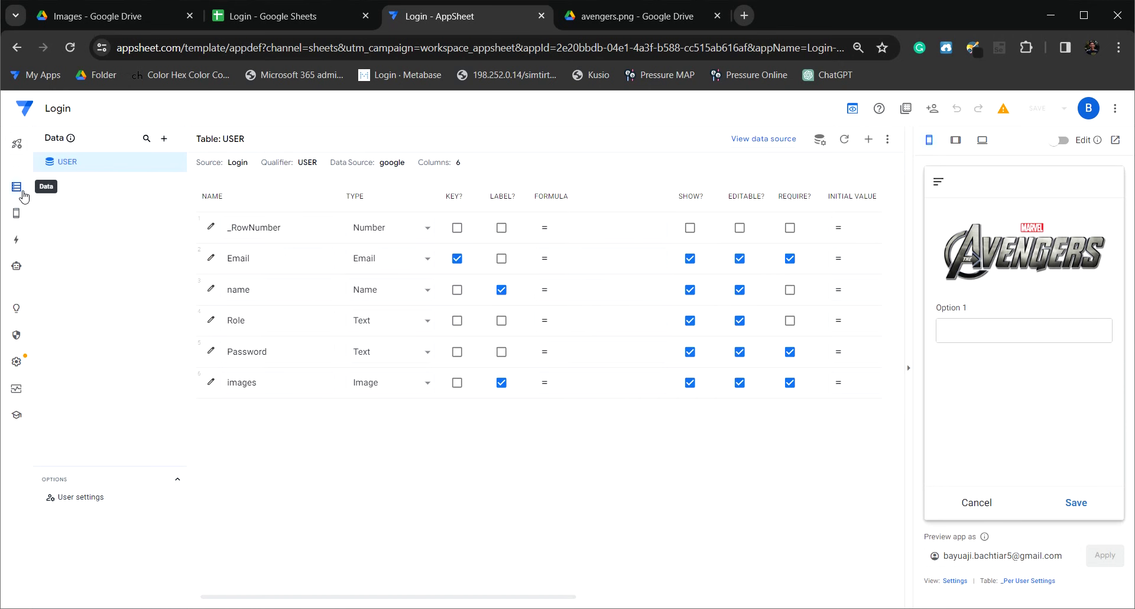
pyautogui.click(75, 499)
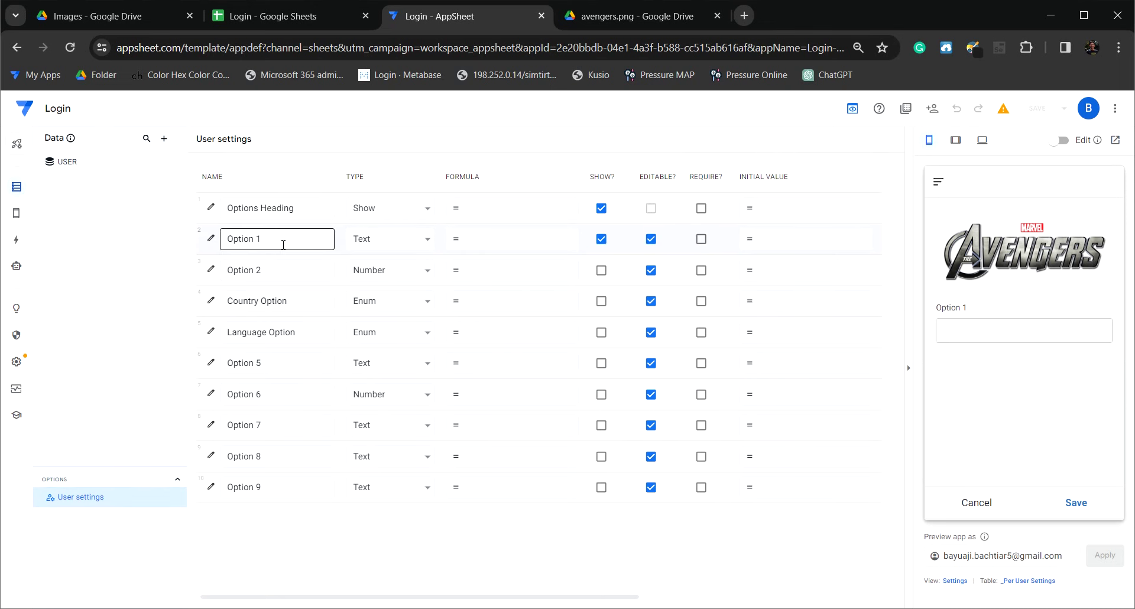
pyautogui.moveTo(283, 244); pyautogui.dragTo(180, 250)
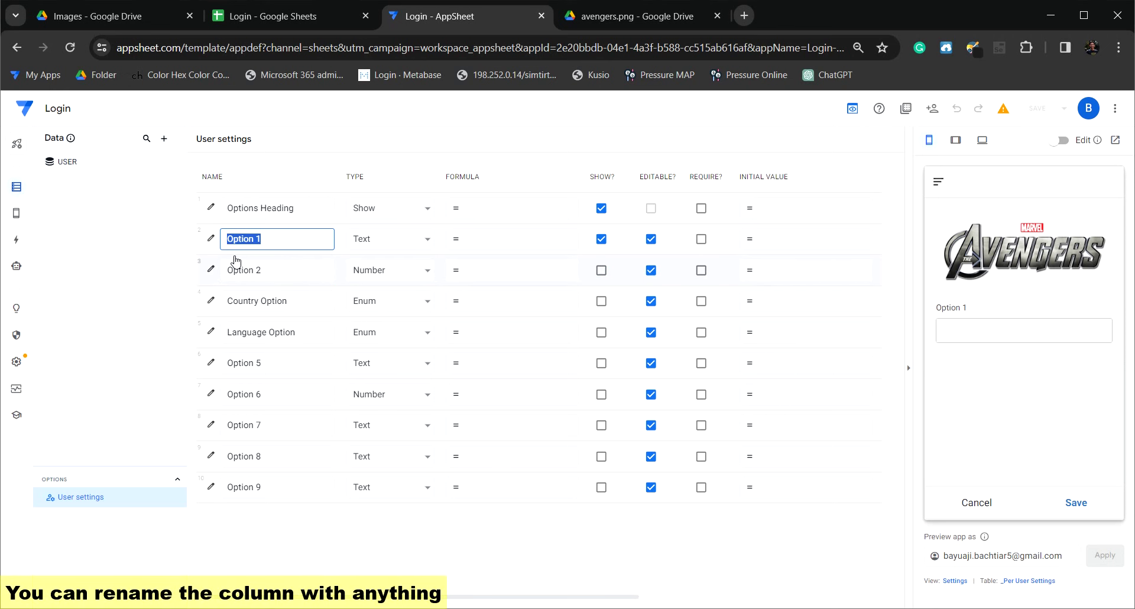
pyautogui.write('Welcome Text')
pyautogui.click(409, 246)
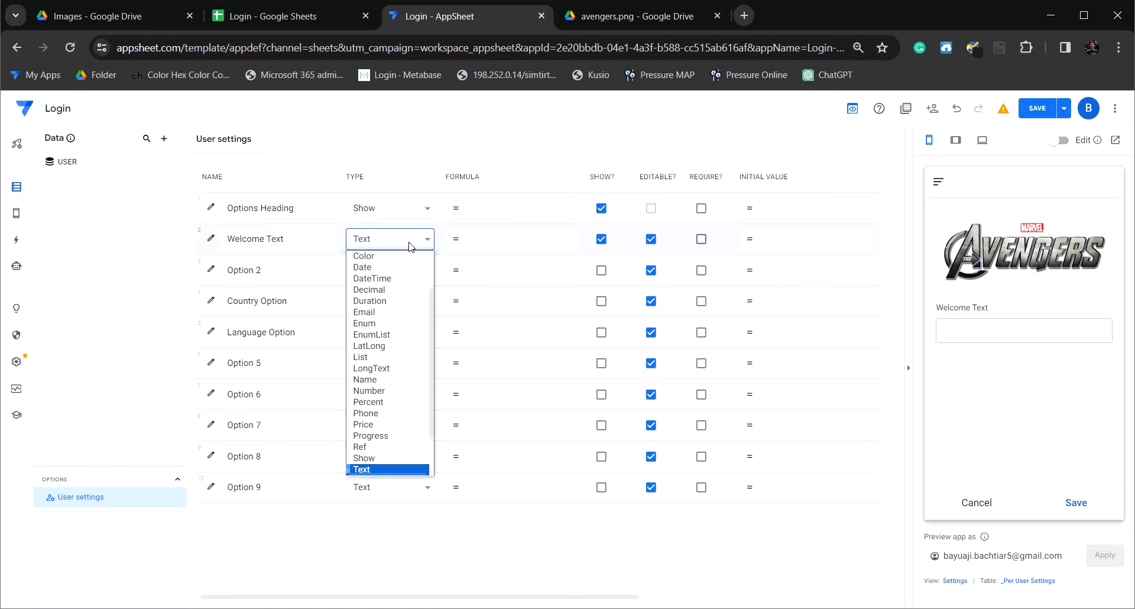
pyautogui.click(381, 459)
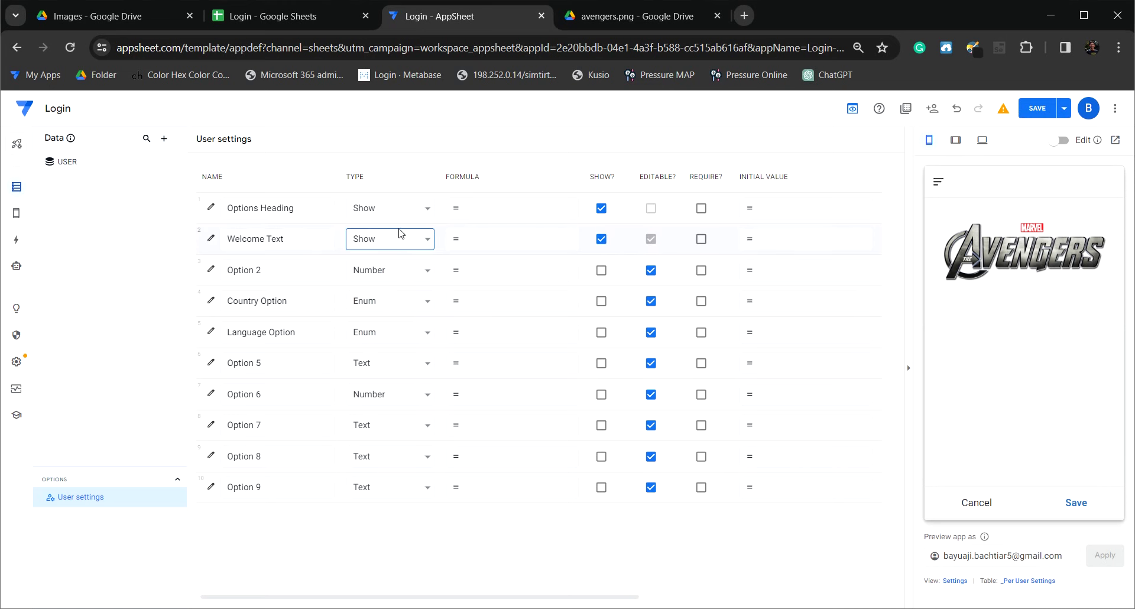
# - Set Welcome Text's category to Section_Header with content 'Please Login the World need you!'
pyautogui.click(208, 243)
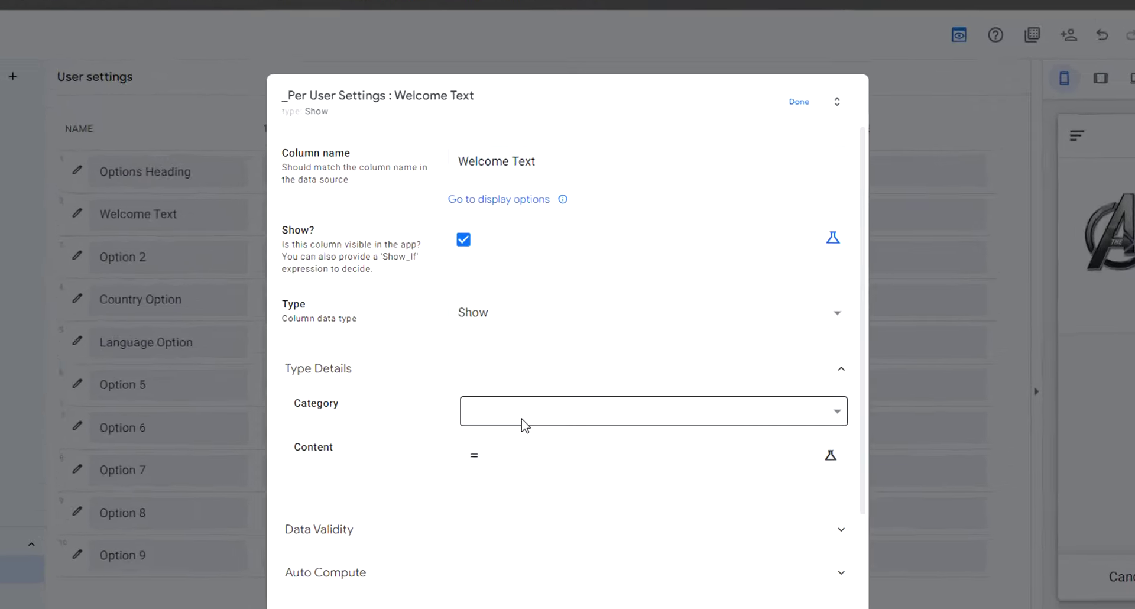
pyautogui.click(532, 382)
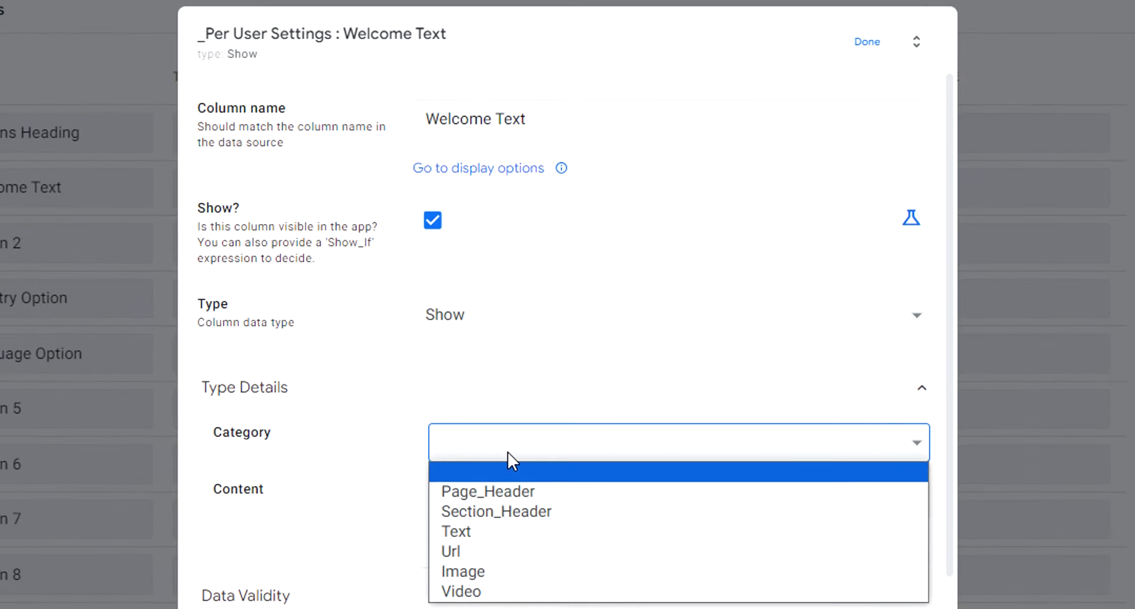
pyautogui.click(501, 511)
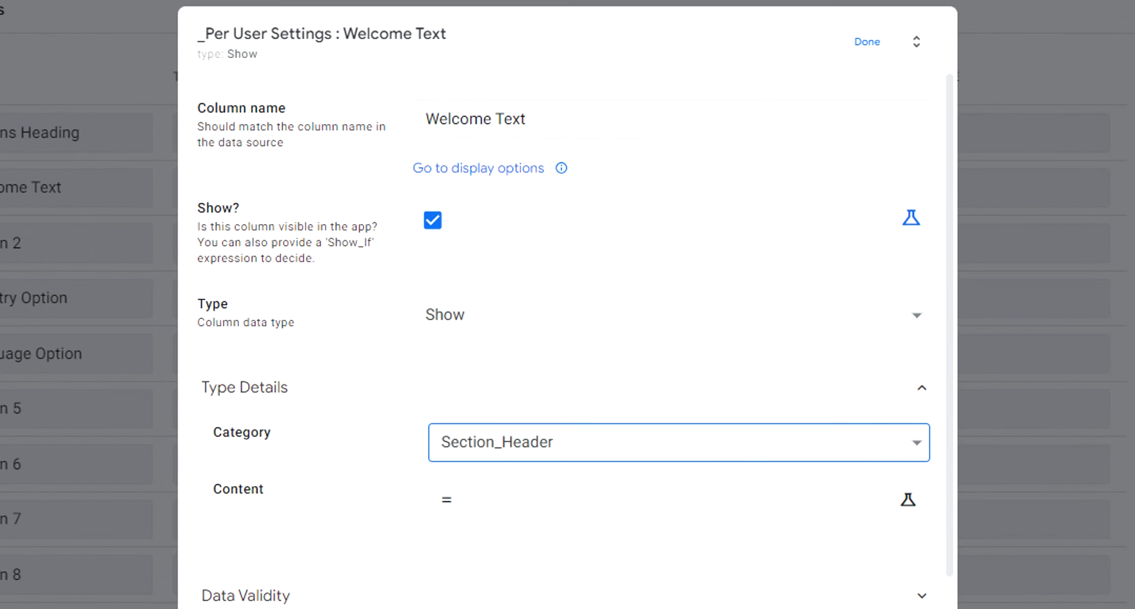
pyautogui.click(515, 502)
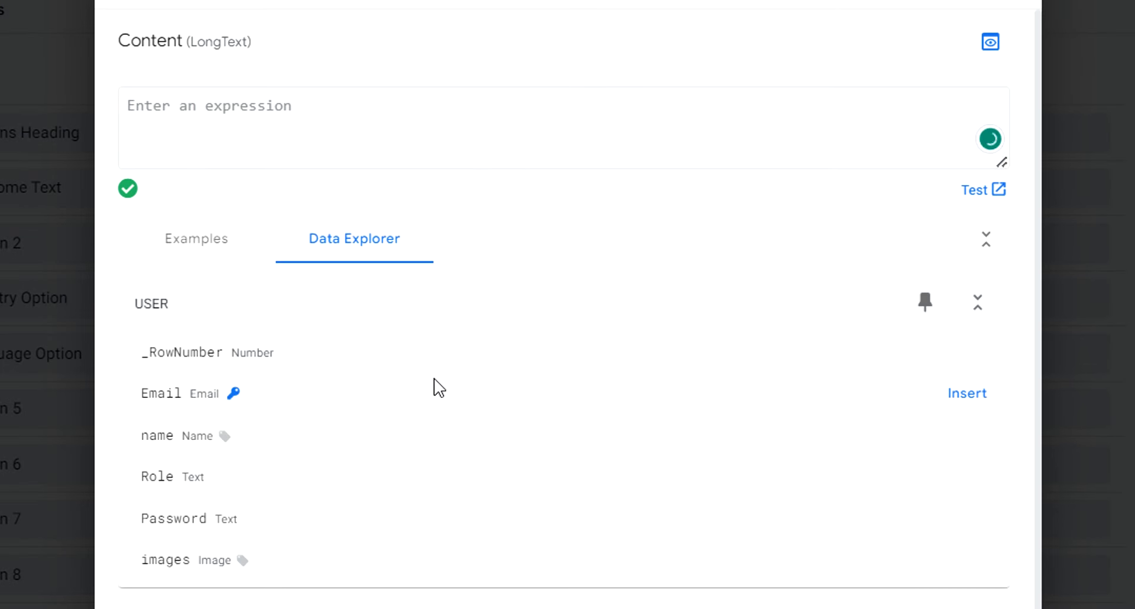
pyautogui.write('Please Lo')
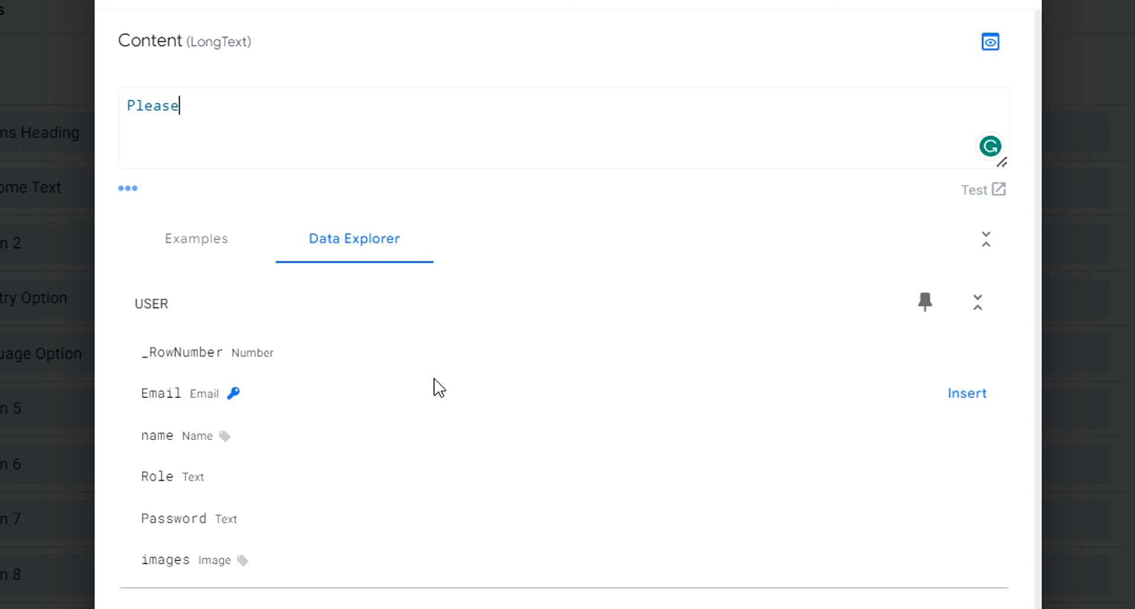
pyautogui.write('gin ')
pyautogui.write('the Wo')
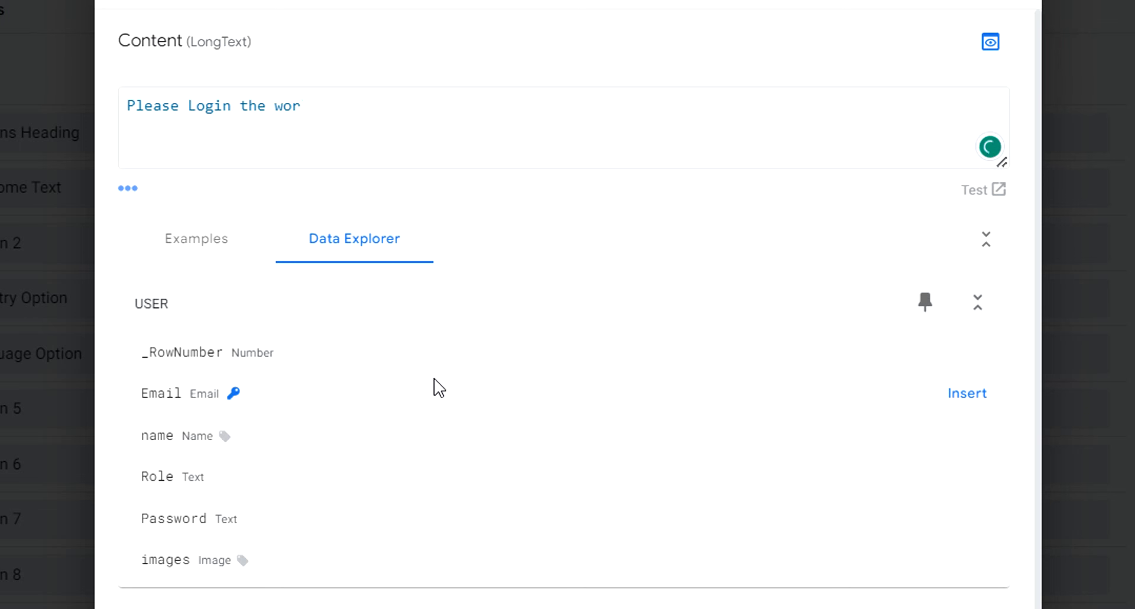
pyautogui.write('rld ')
pyautogui.write('need you!')
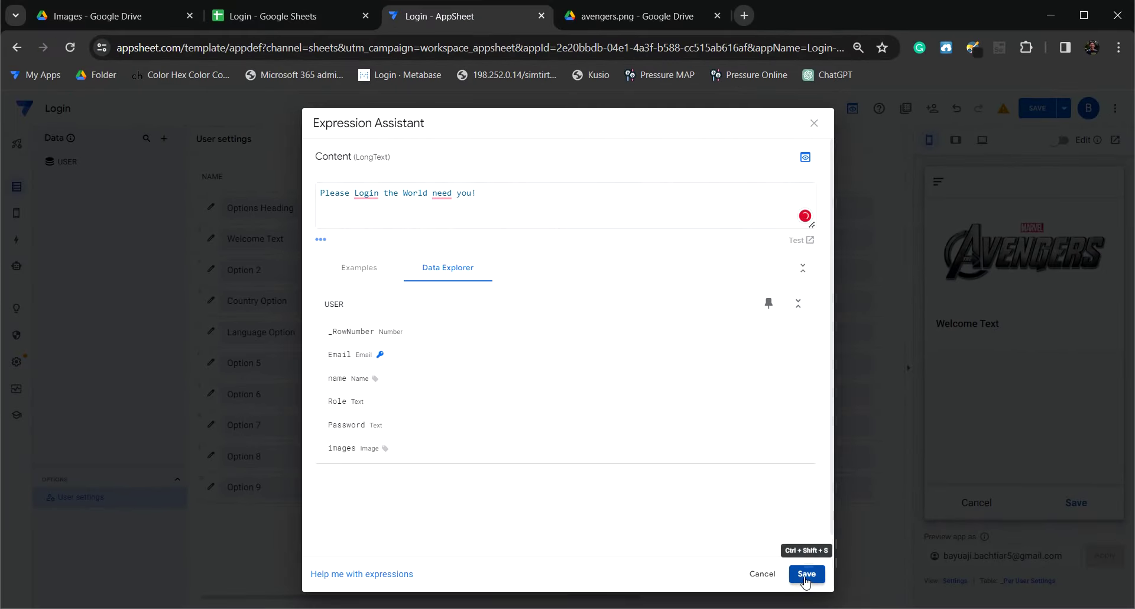
pyautogui.click(813, 582)
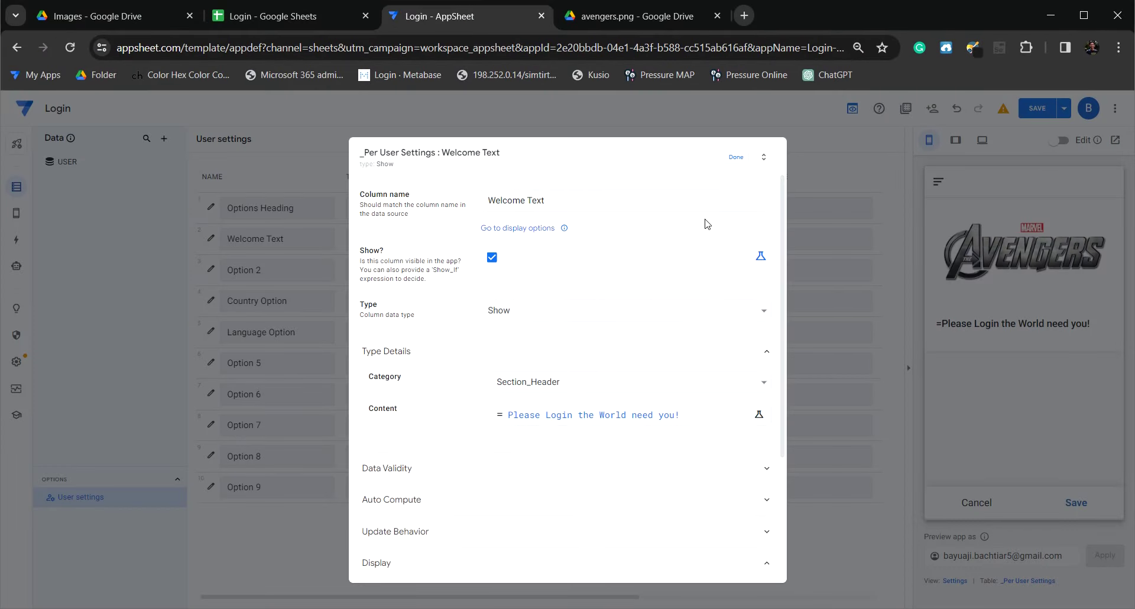
pyautogui.click(735, 158)
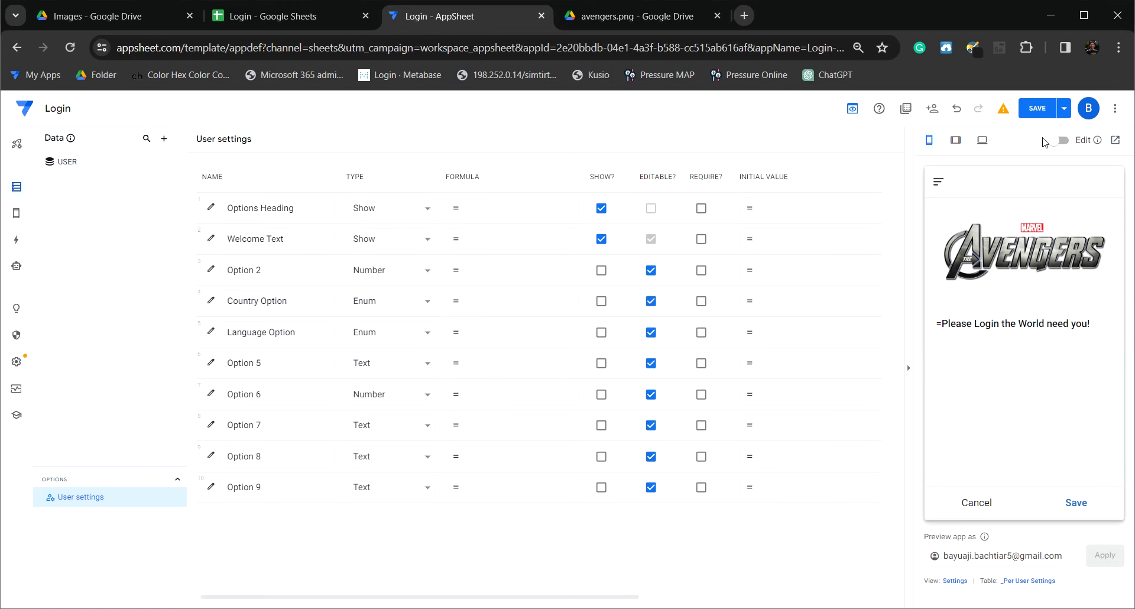
# - Make Option 2 visible in User settings and save the app
pyautogui.click(1044, 114)
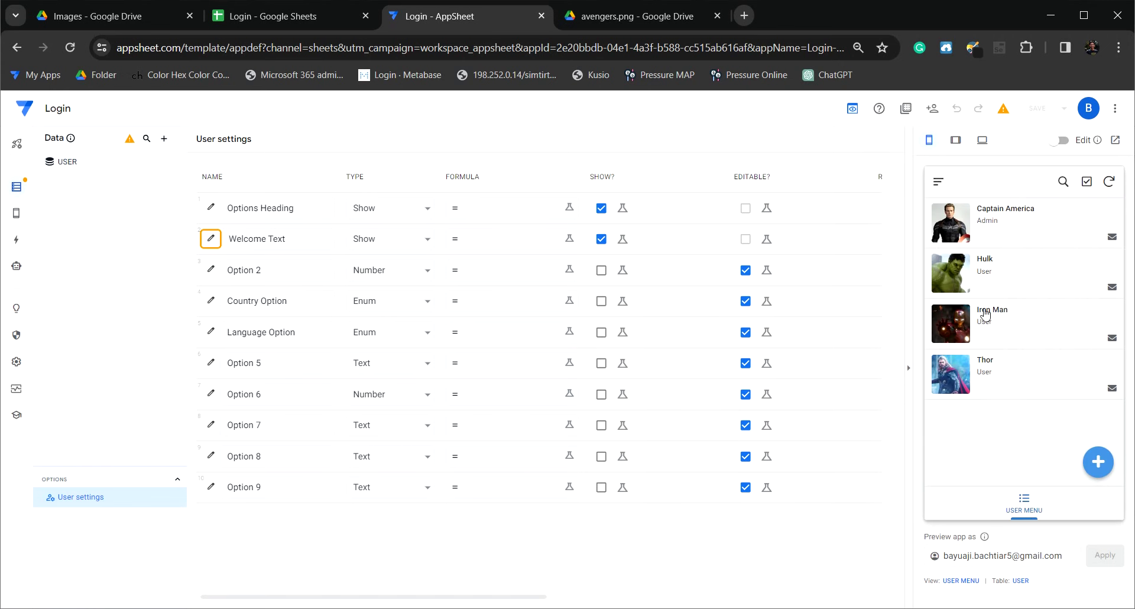
pyautogui.click(938, 181)
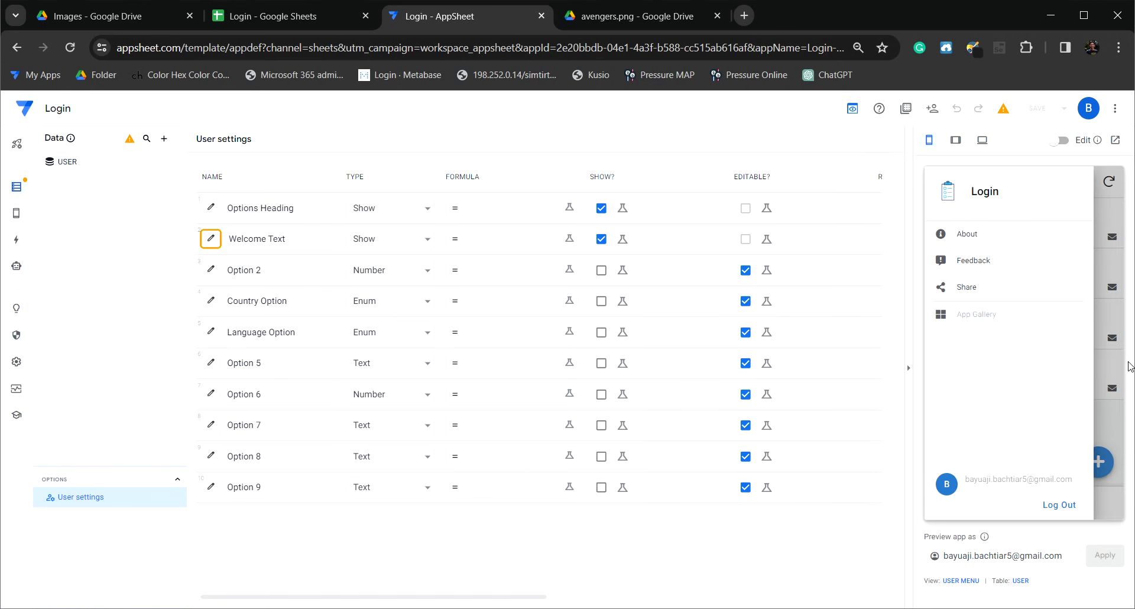
pyautogui.click(1113, 383)
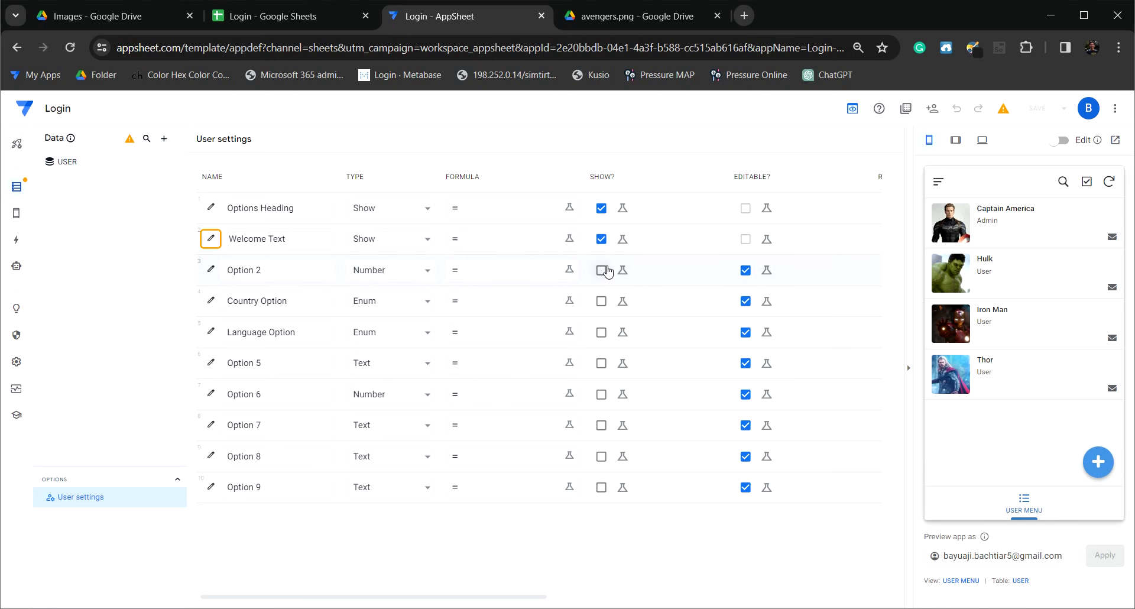
pyautogui.click(602, 270)
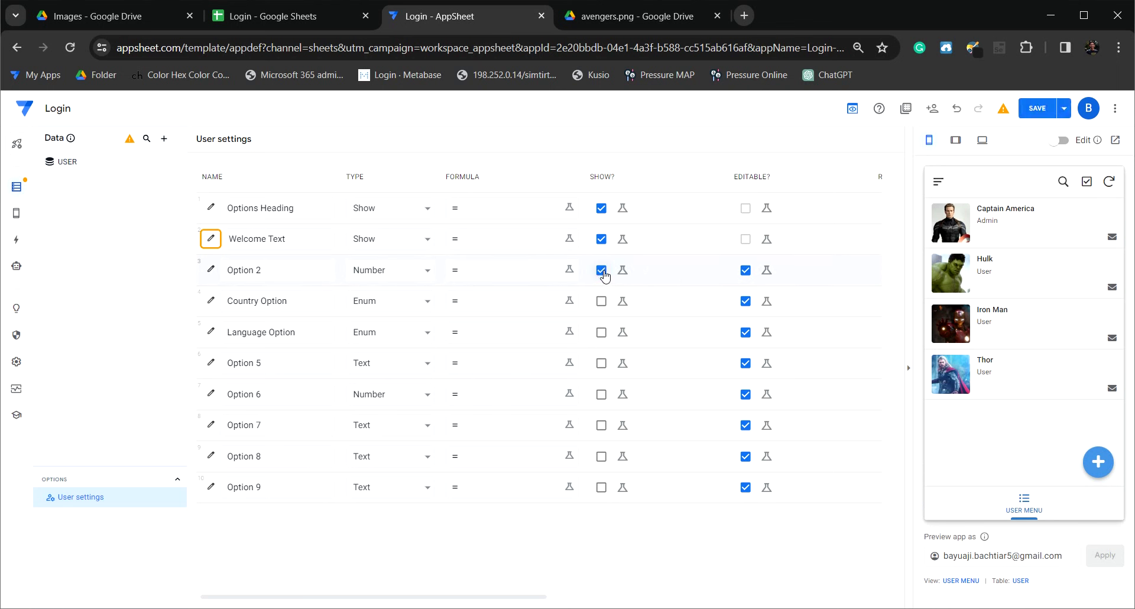
pyautogui.click(935, 182)
pyautogui.click(1036, 110)
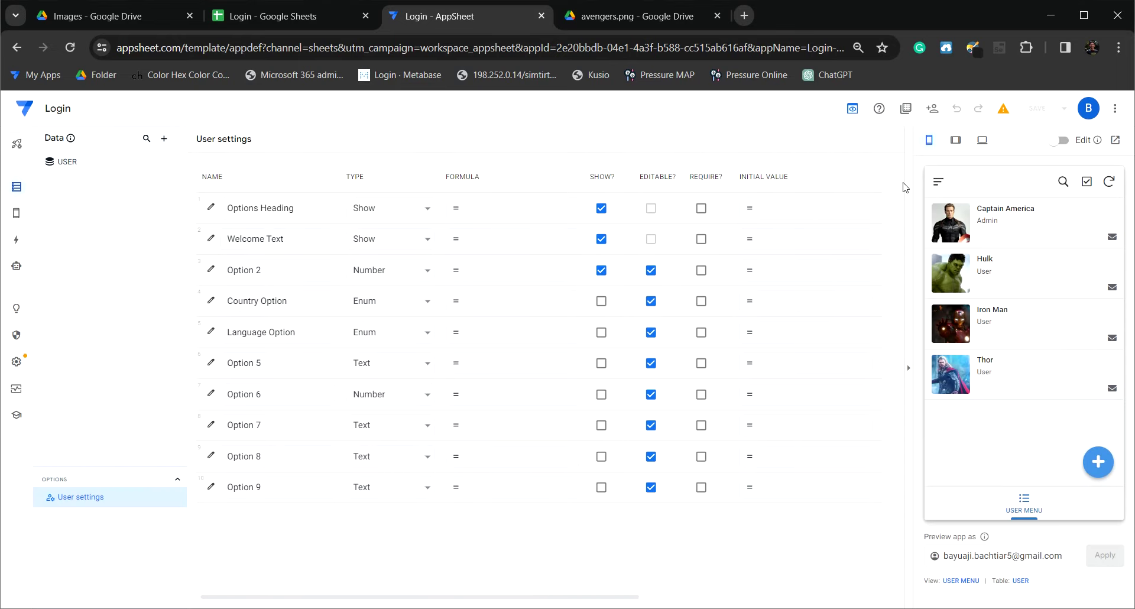
# - Open the preview's Settings form, select Option 2's name, and switch to the Login spreadsheet
pyautogui.click(933, 182)
pyautogui.click(993, 236)
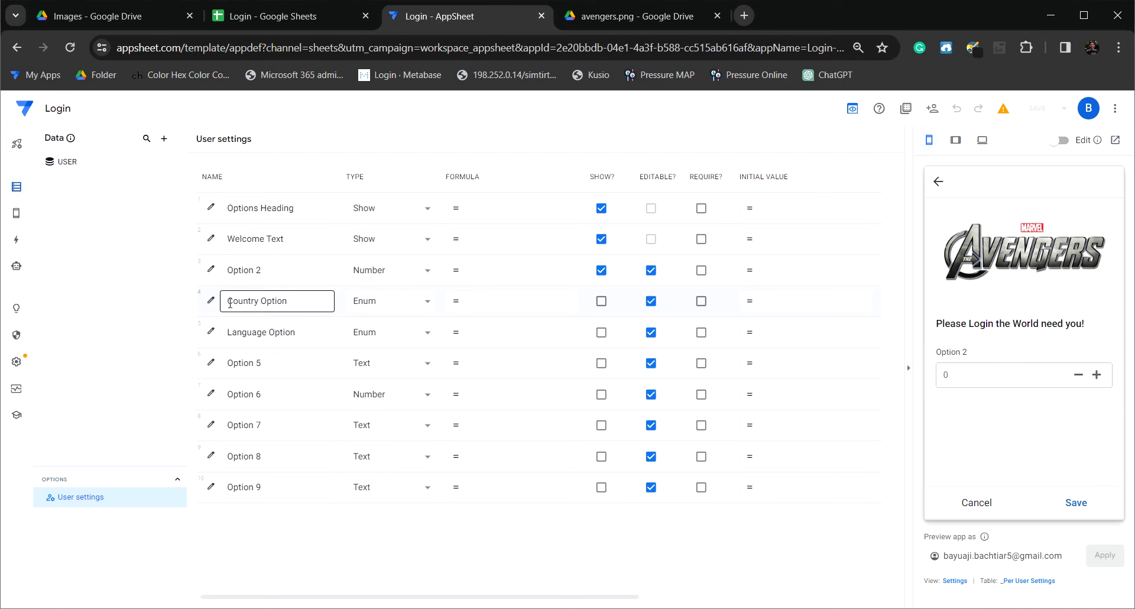
pyautogui.click(284, 269)
pyautogui.moveTo(283, 270); pyautogui.dragTo(218, 272)
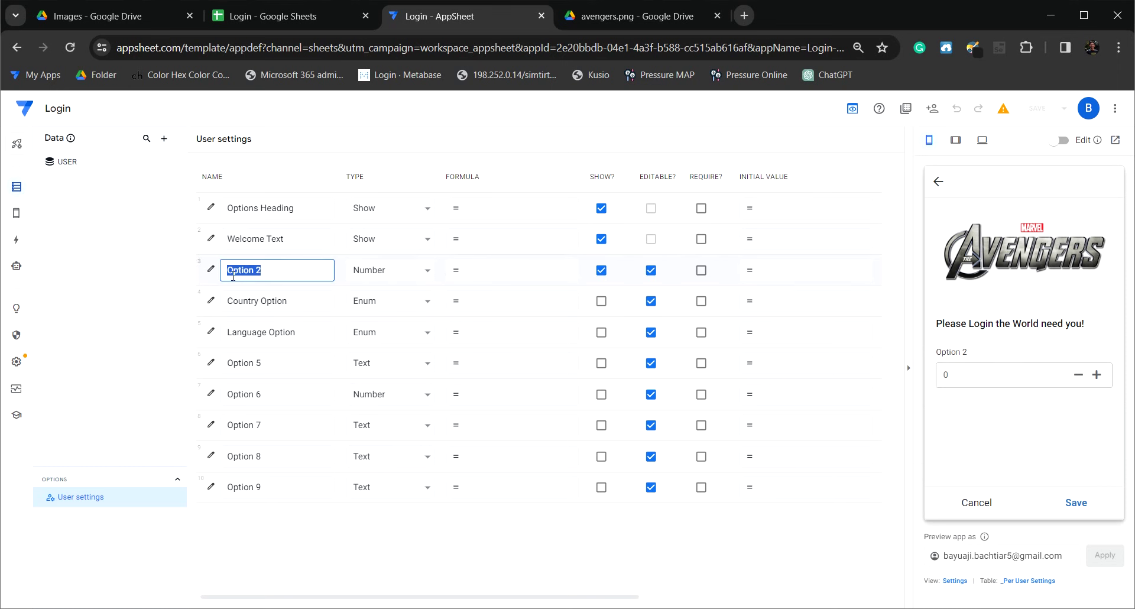
pyautogui.click(275, 17)
# - Check the USER sheet's name column, then rename Option 2 to Username with Type Text
pyautogui.click(198, 239)
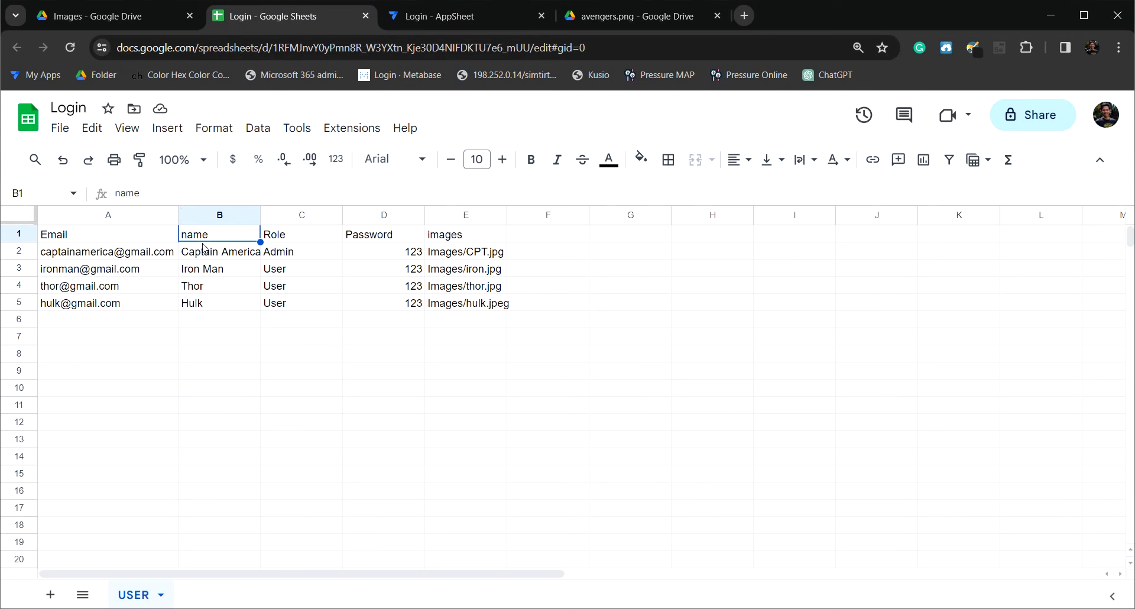
pyautogui.hotkey('ctrl', 'Tab')
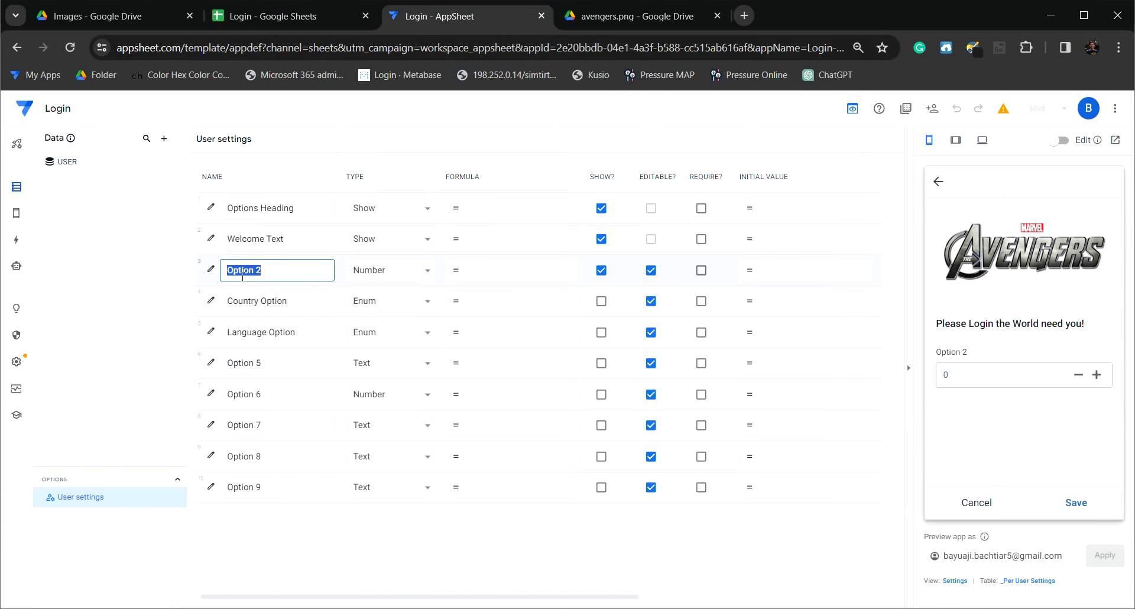
pyautogui.write('Userna')
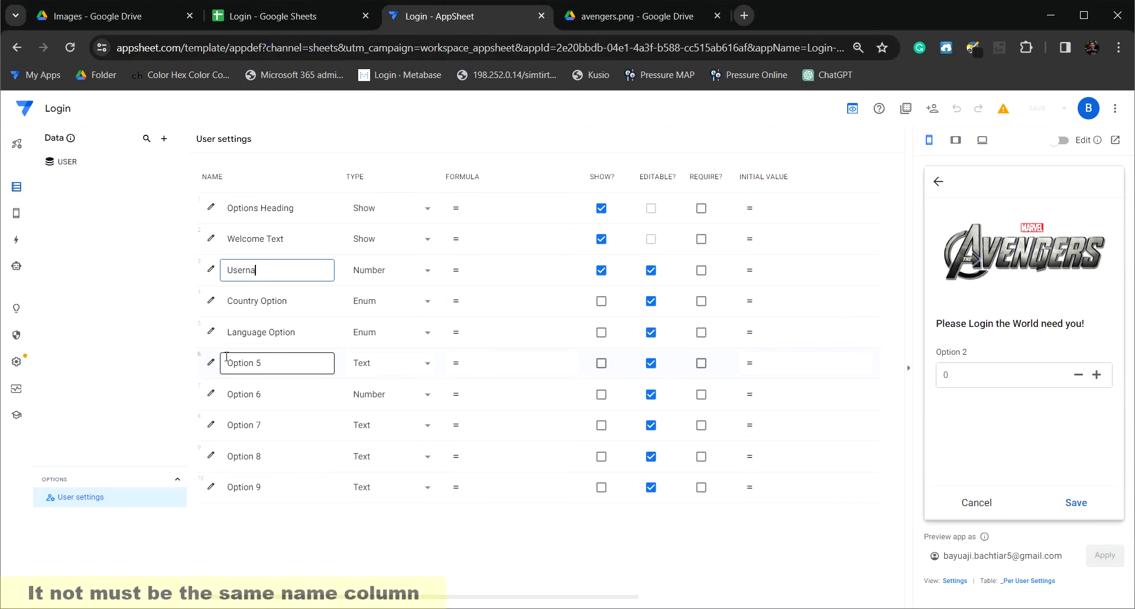
pyautogui.write('me')
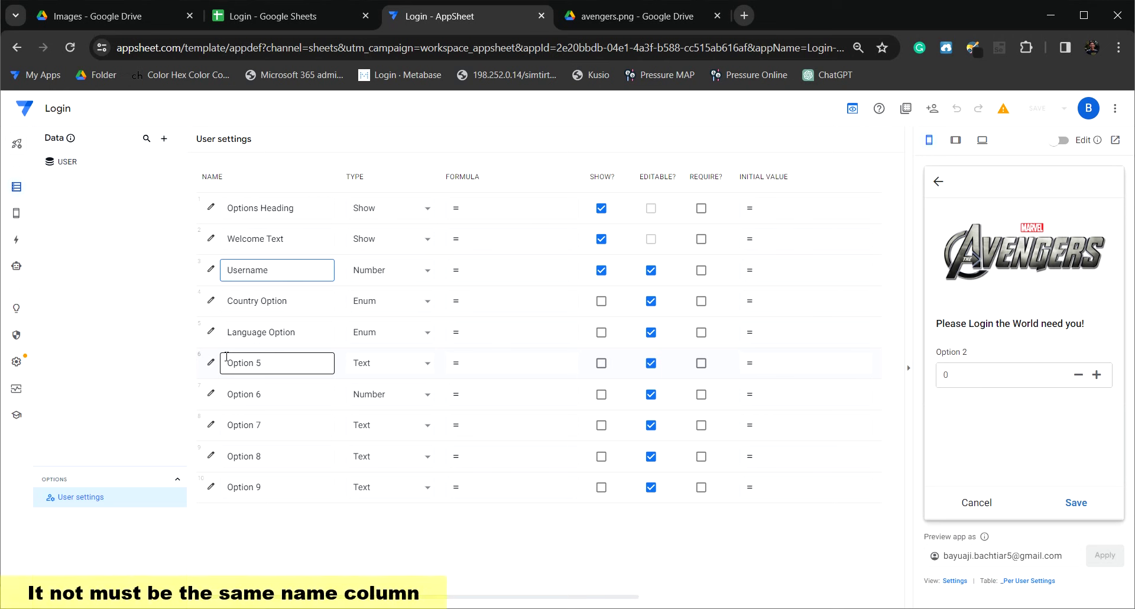
pyautogui.click(375, 274)
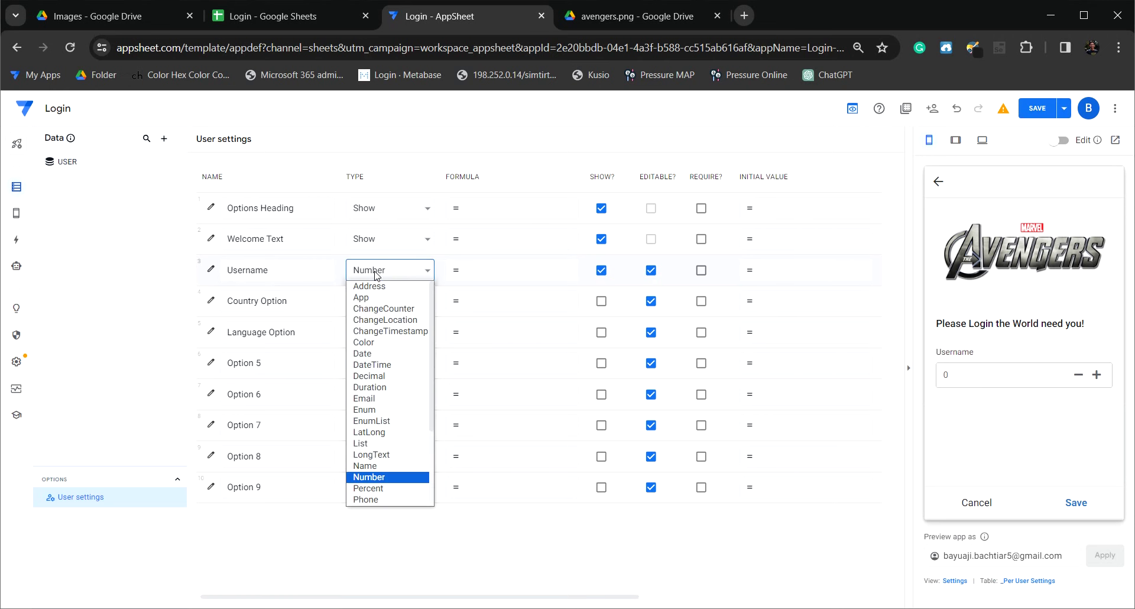
pyautogui.press('t')
pyautogui.press('Return')
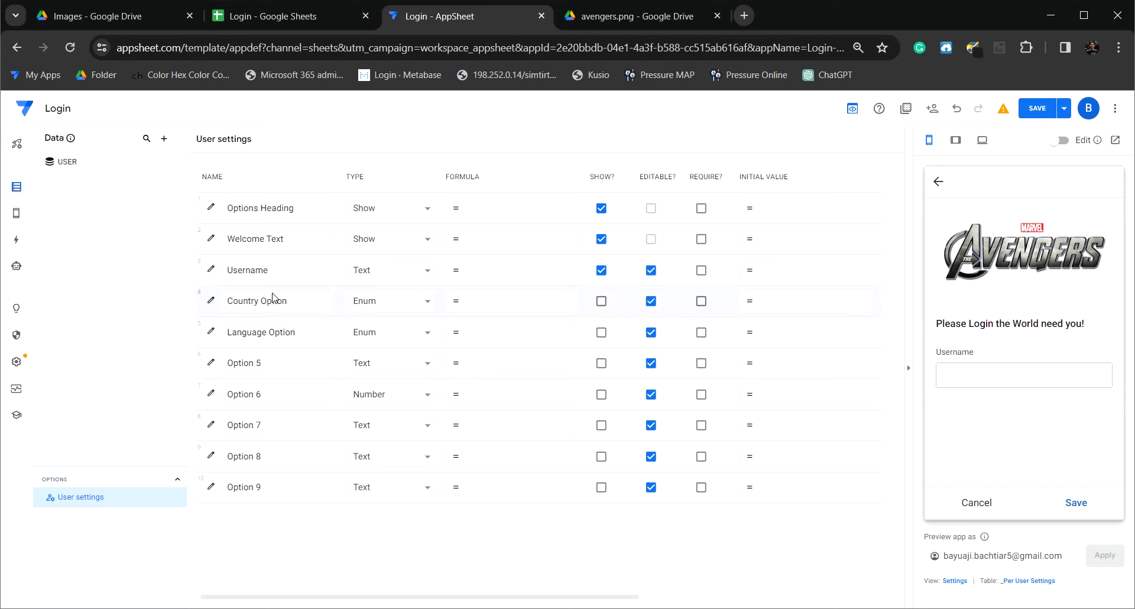
pyautogui.click(209, 270)
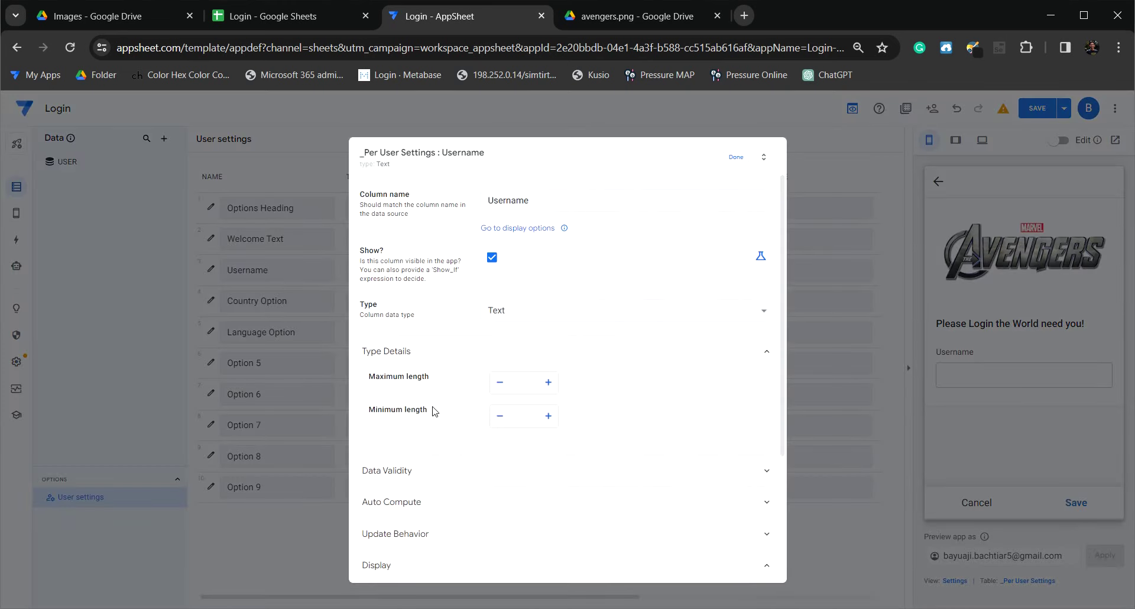
# - Paste the prepared Notepad formula into Username's Valid If, requiring a non-blank name from USER, and save
pyautogui.scroll(-2, 448, 429)
pyautogui.click(457, 397)
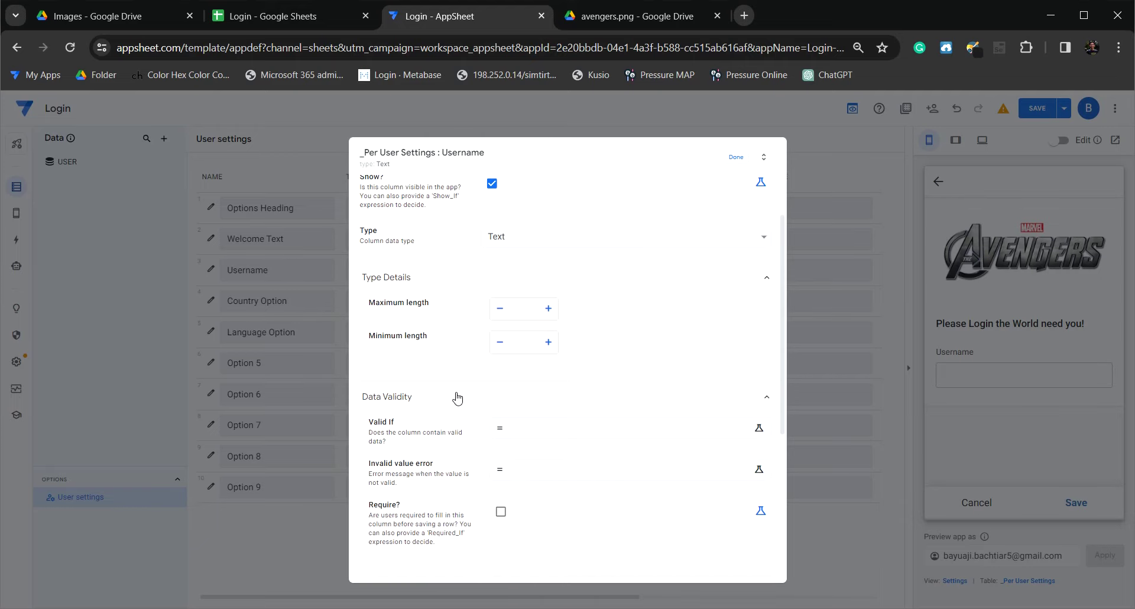
pyautogui.scroll(-2, 473, 384)
pyautogui.click(570, 289)
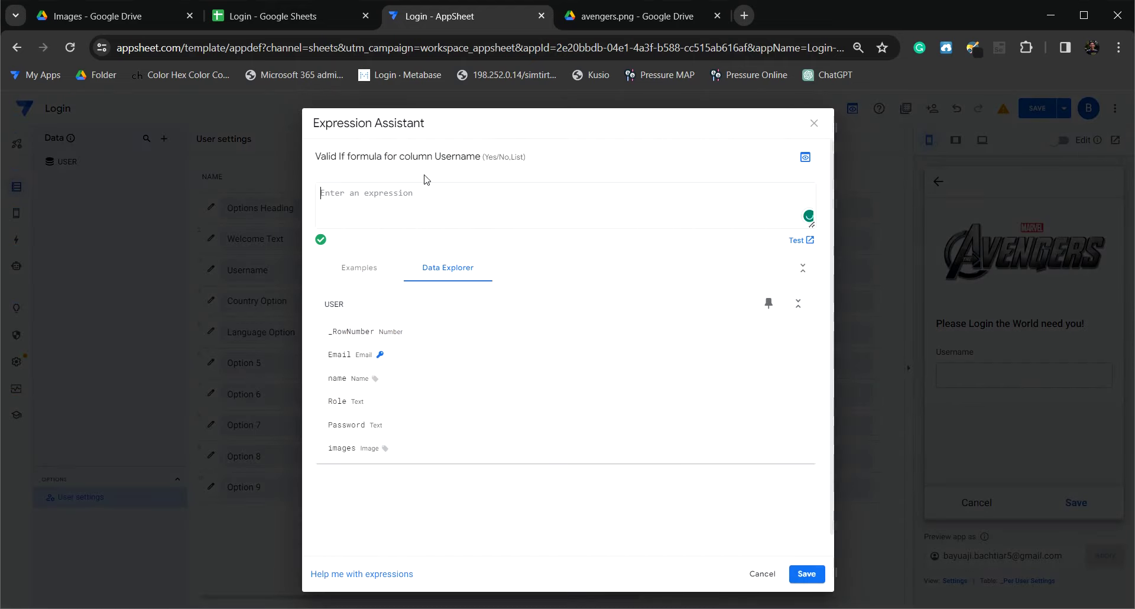
pyautogui.click(678, 604)
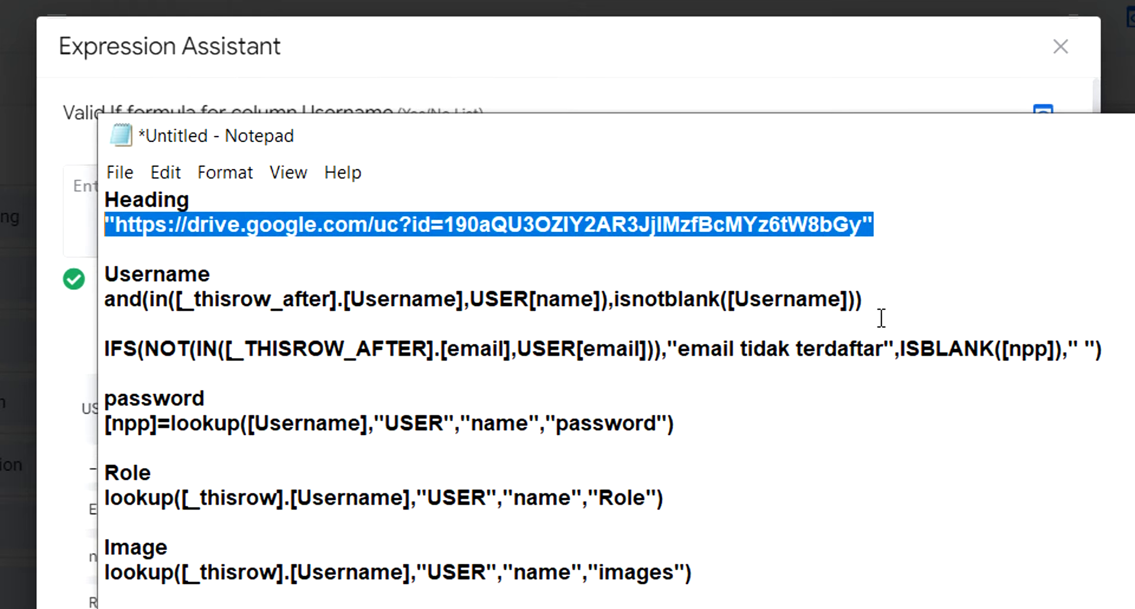
pyautogui.moveTo(884, 299); pyautogui.dragTo(169, 305)
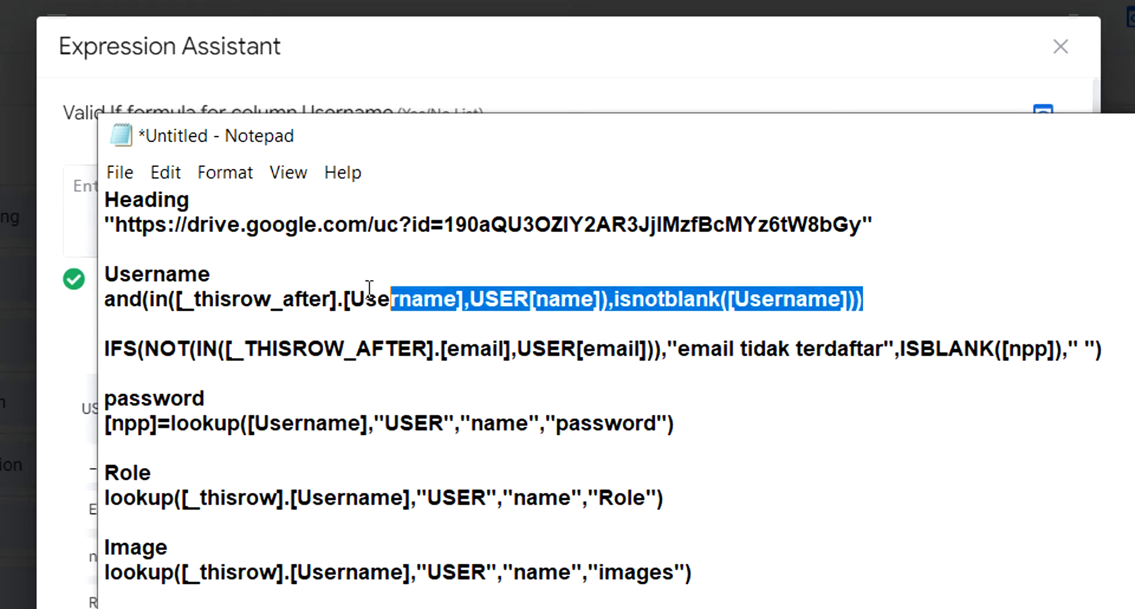
pyautogui.rightClick(340, 307)
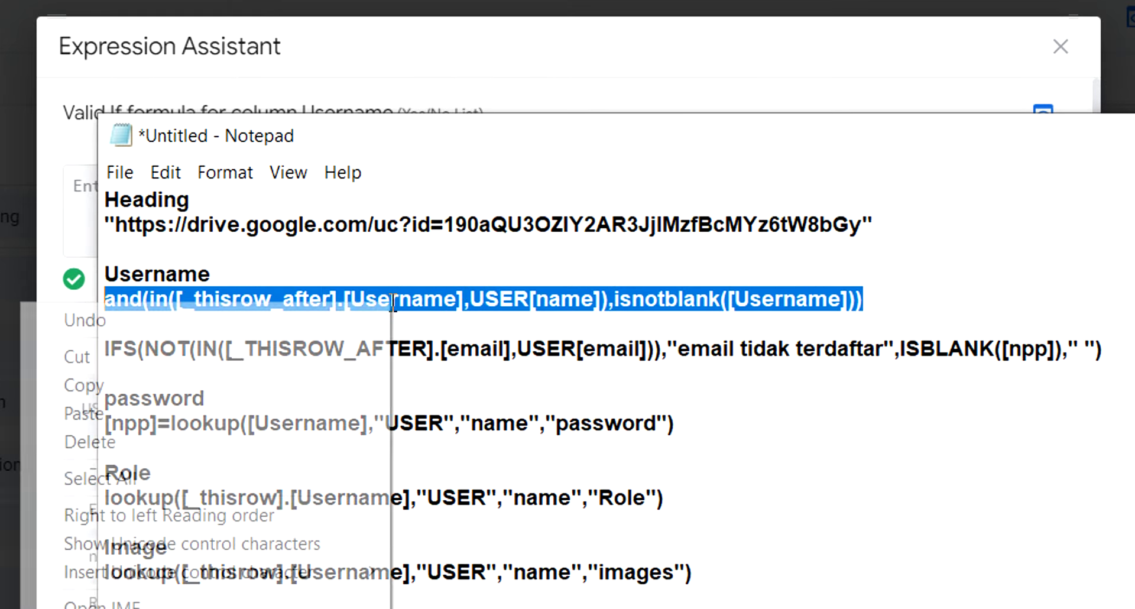
pyautogui.click(313, 378)
pyautogui.click(526, 56)
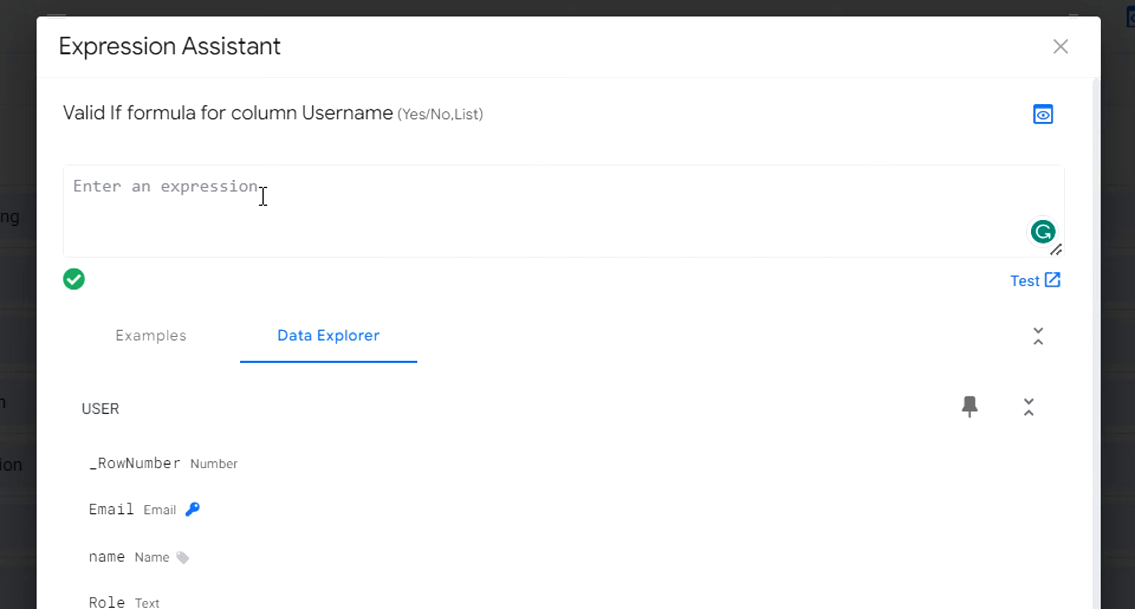
pyautogui.hotkey('ctrl', 'v')
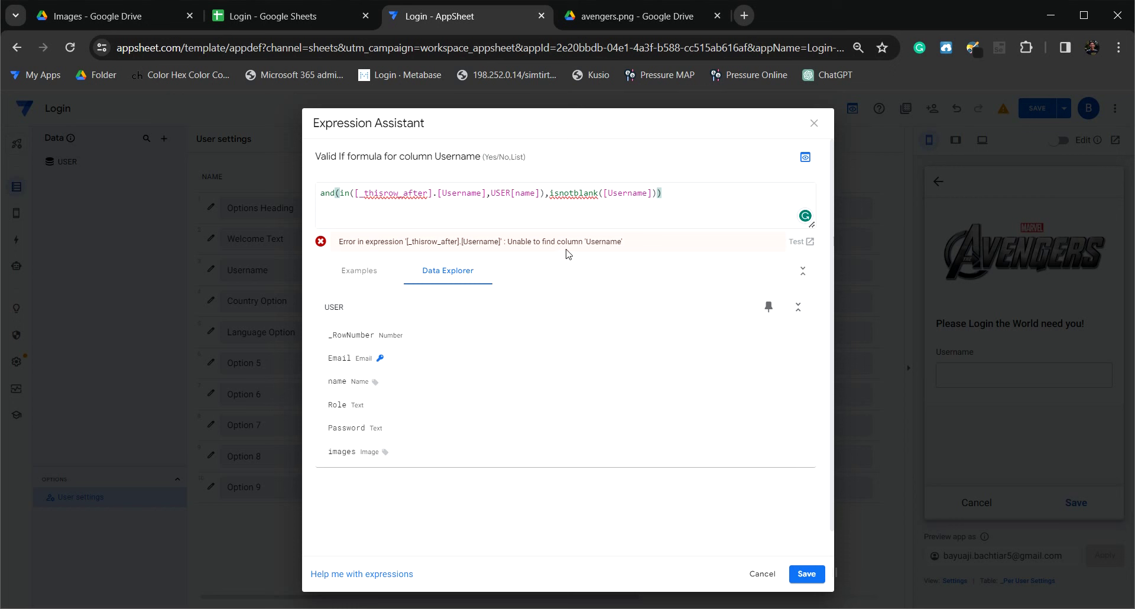
pyautogui.click(810, 575)
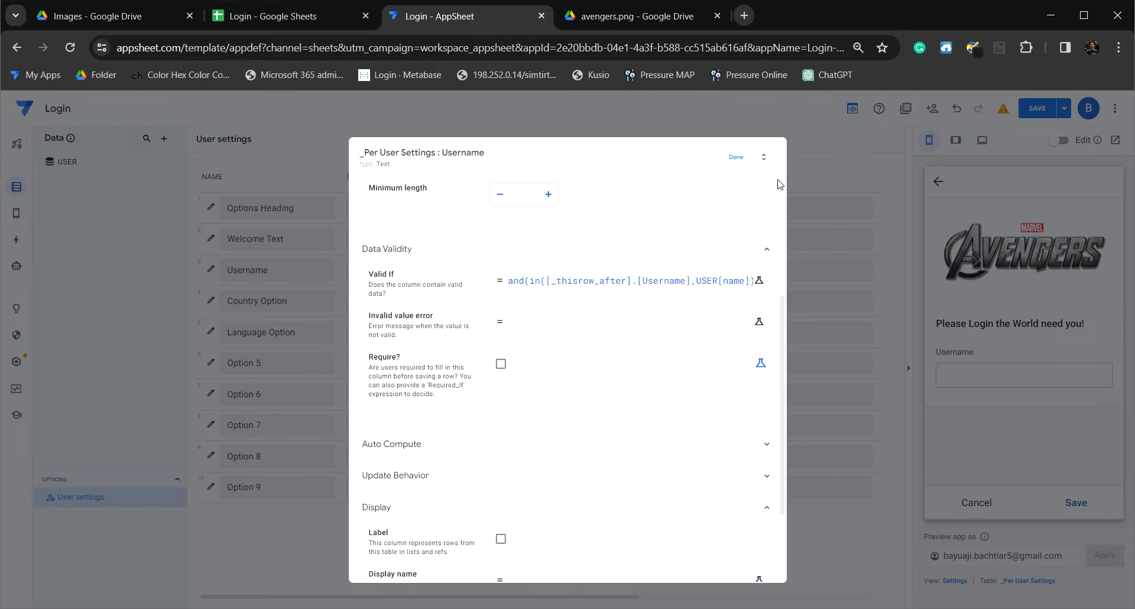
# - Save the app, review Username's Valid If formula unchanged, and mark Username as required
pyautogui.click(737, 158)
pyautogui.click(1037, 108)
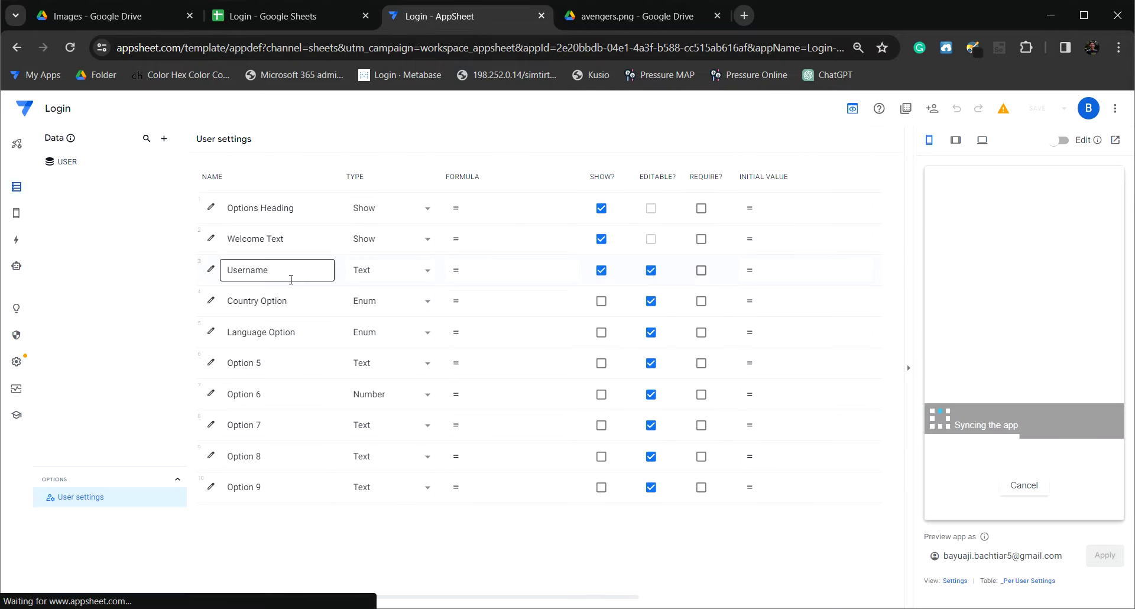
pyautogui.click(211, 270)
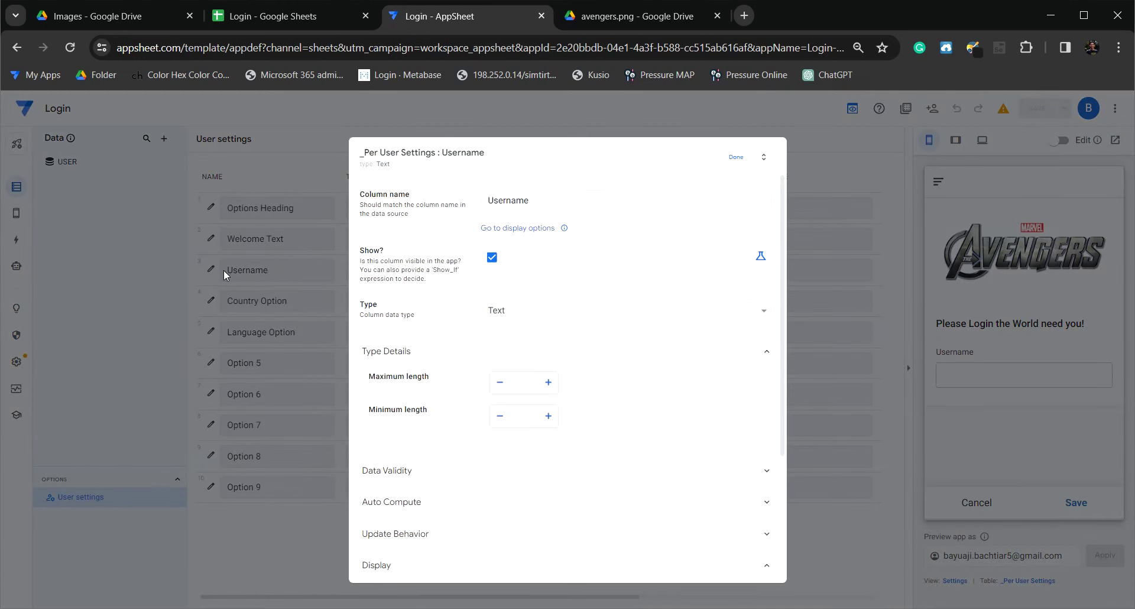
pyautogui.click(548, 462)
pyautogui.click(549, 500)
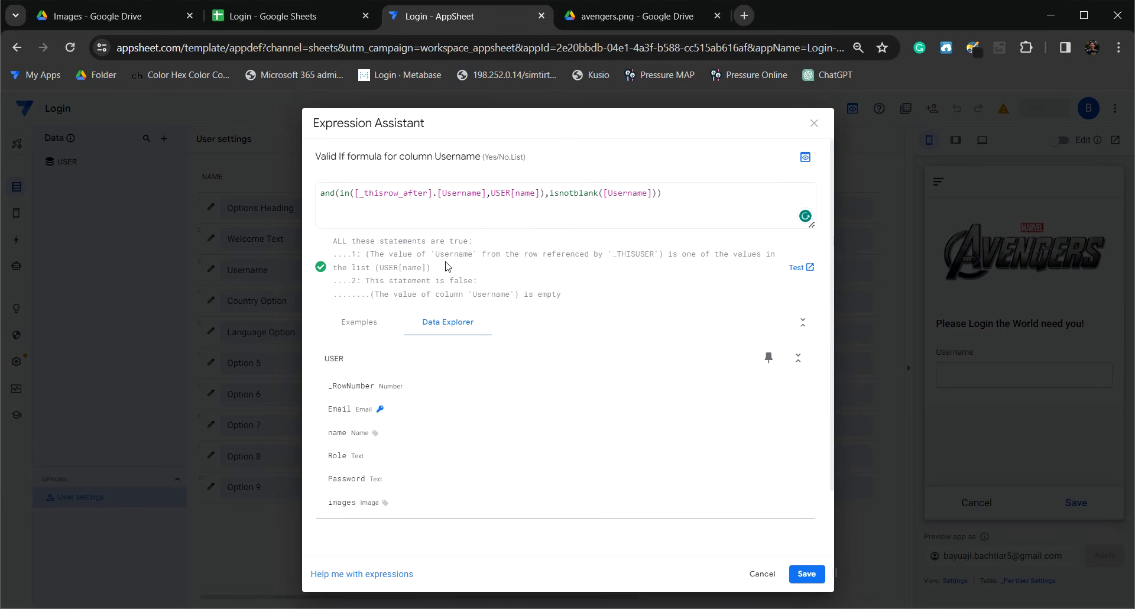
pyautogui.click(762, 574)
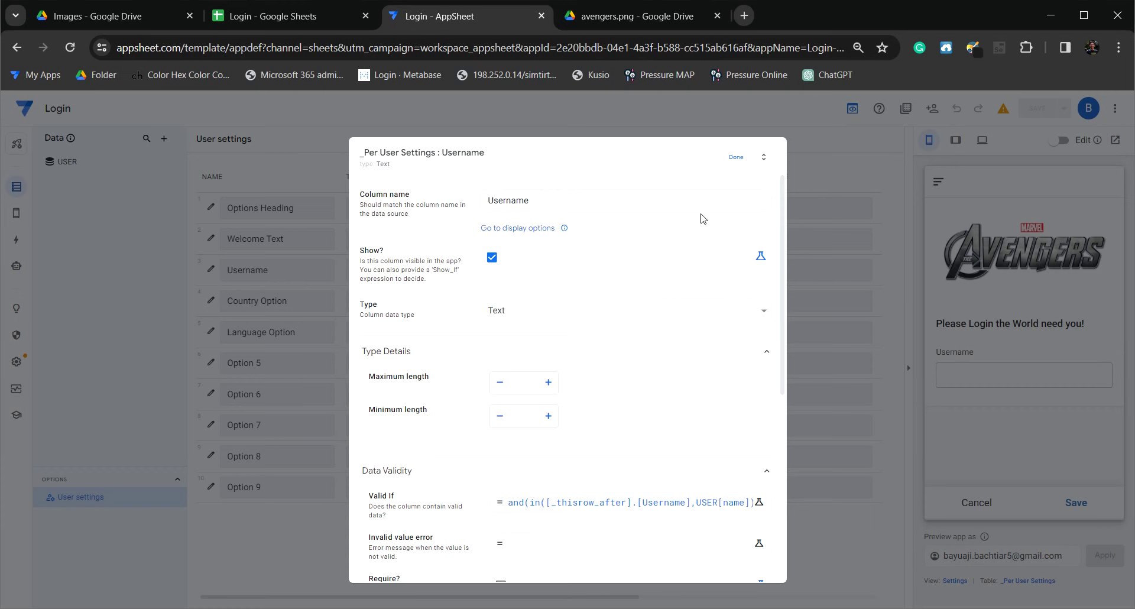
pyautogui.click(734, 158)
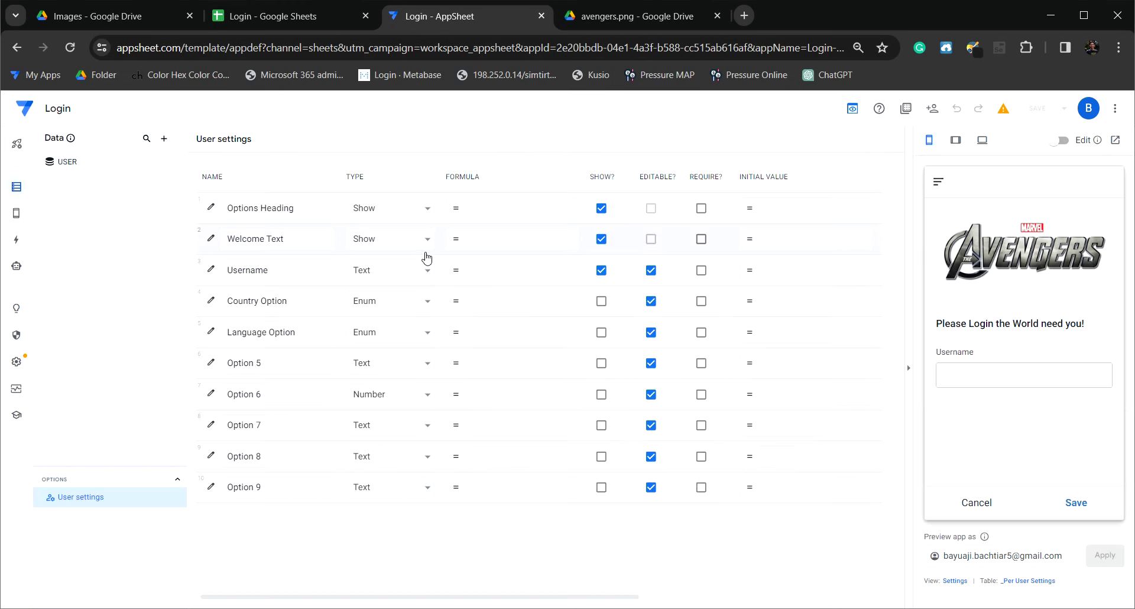
pyautogui.click(701, 270)
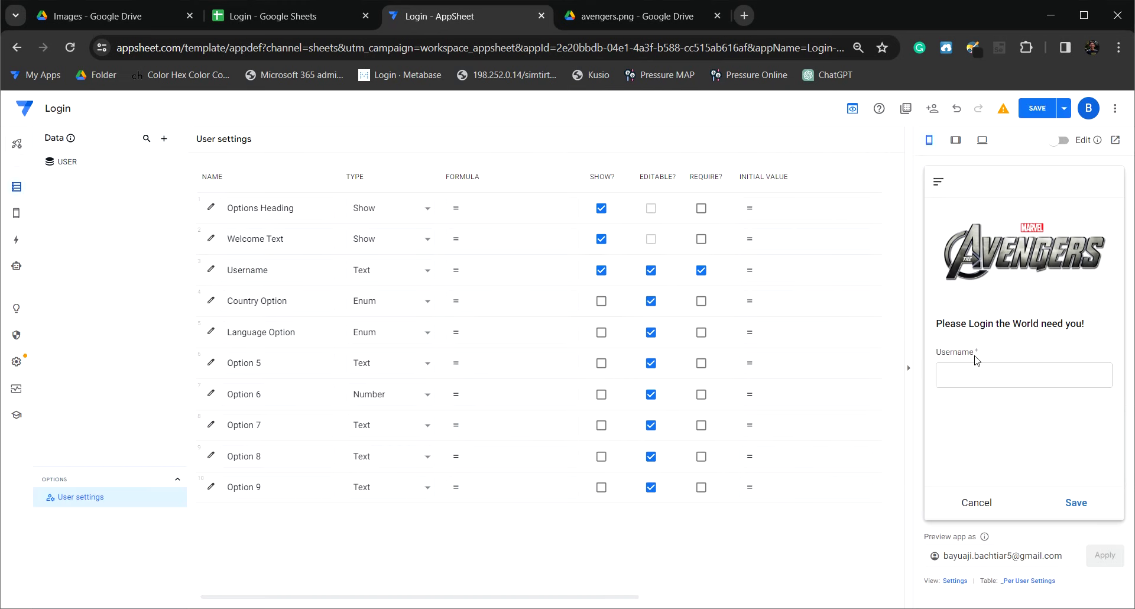
# - Rename Country Option to Password as a Text column, checking the sheet's header
pyautogui.moveTo(305, 307); pyautogui.dragTo(191, 303)
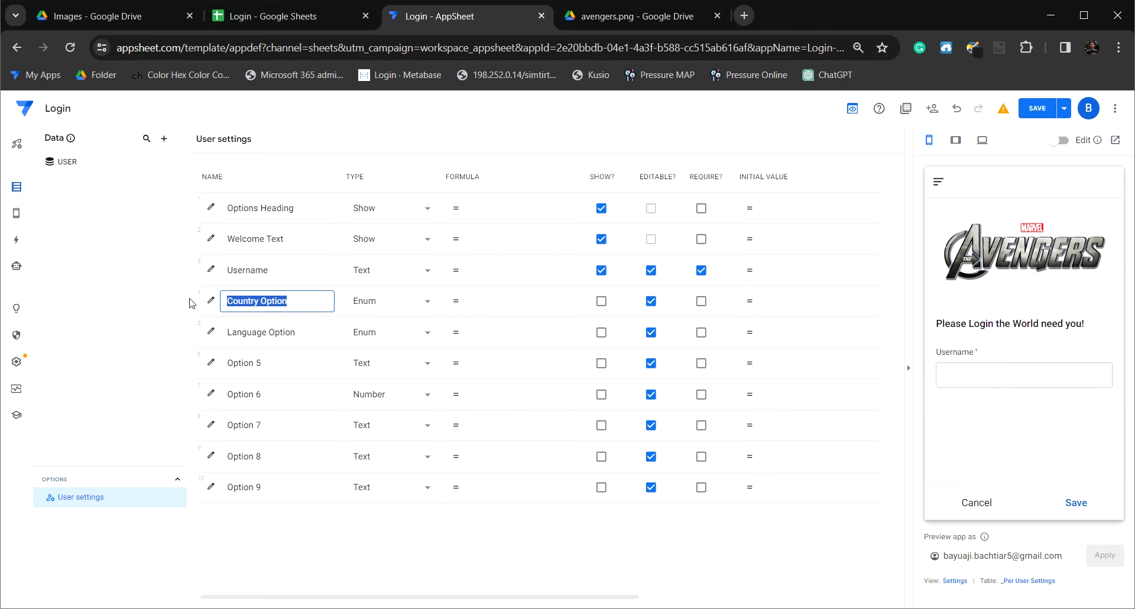
pyautogui.write('Password')
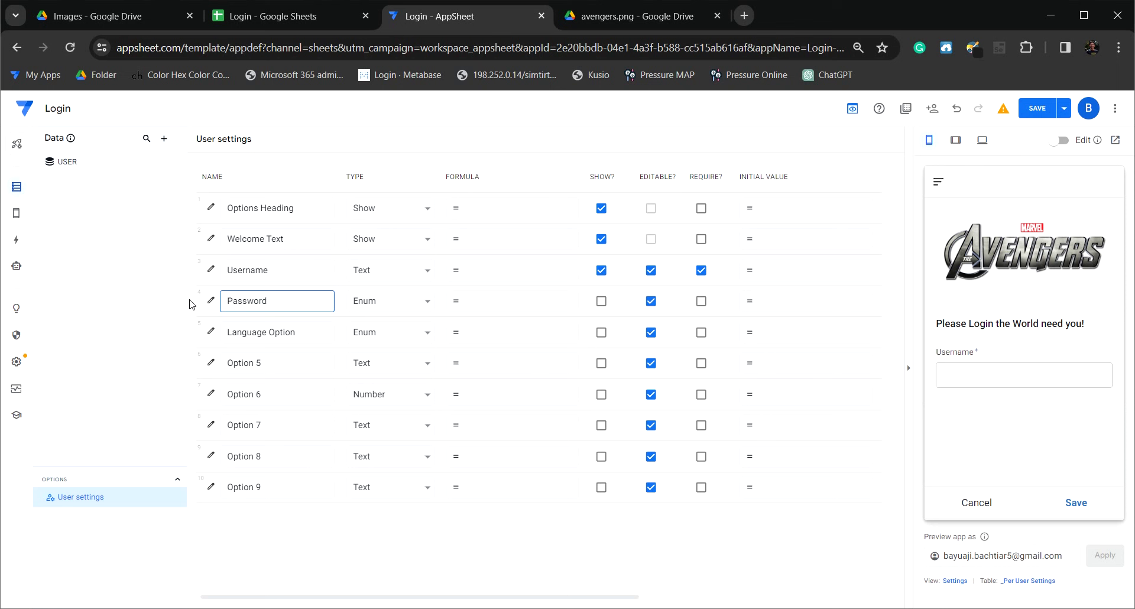
pyautogui.click(393, 305)
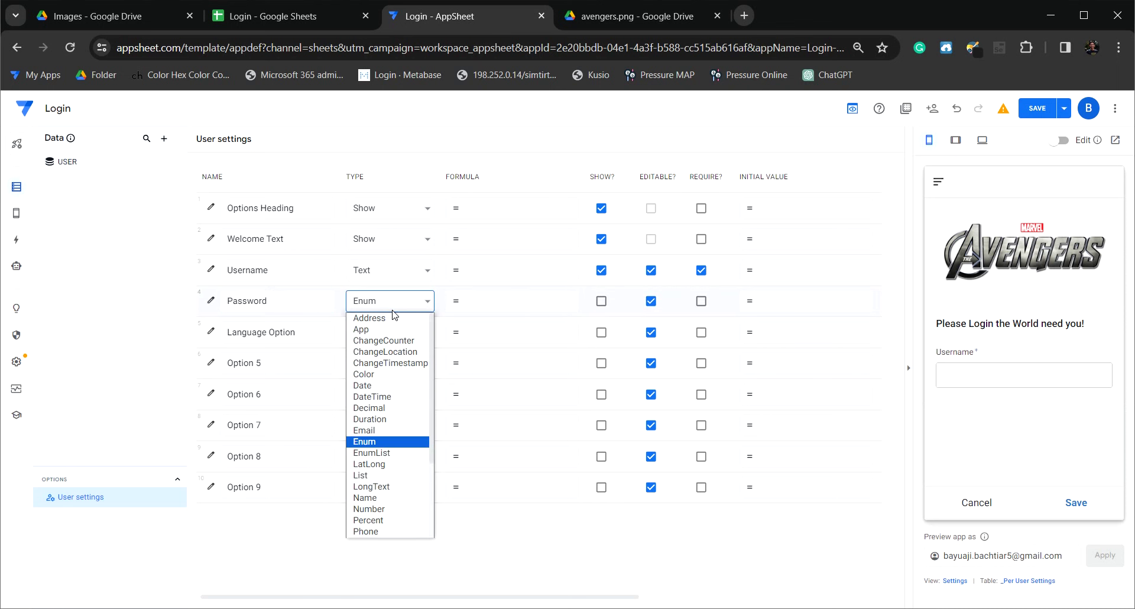
pyautogui.press('t')
pyautogui.press('Return')
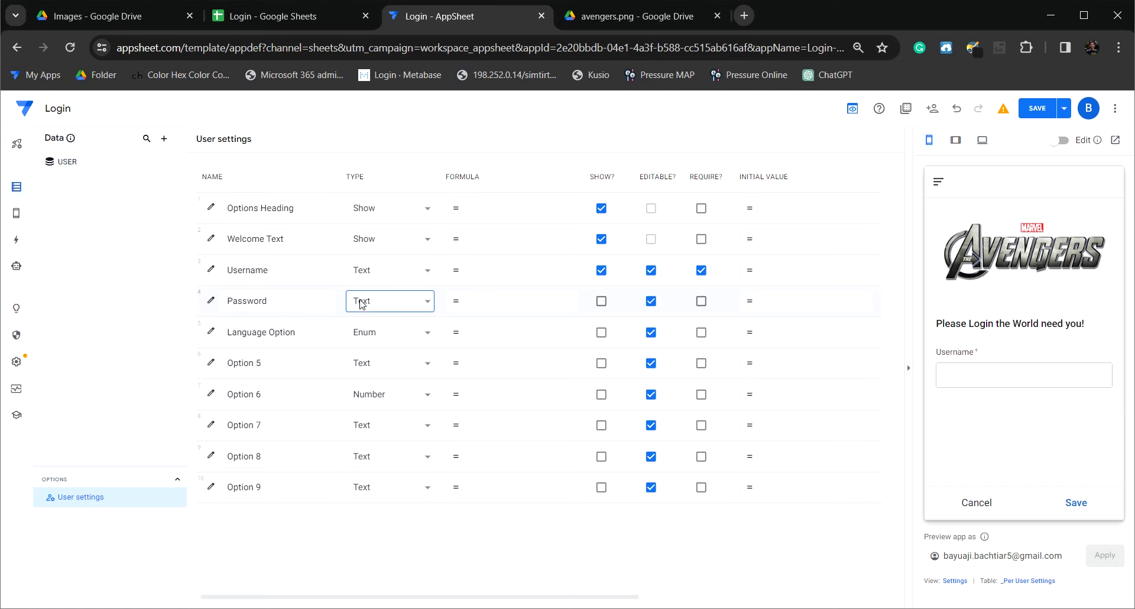
pyautogui.click(274, 17)
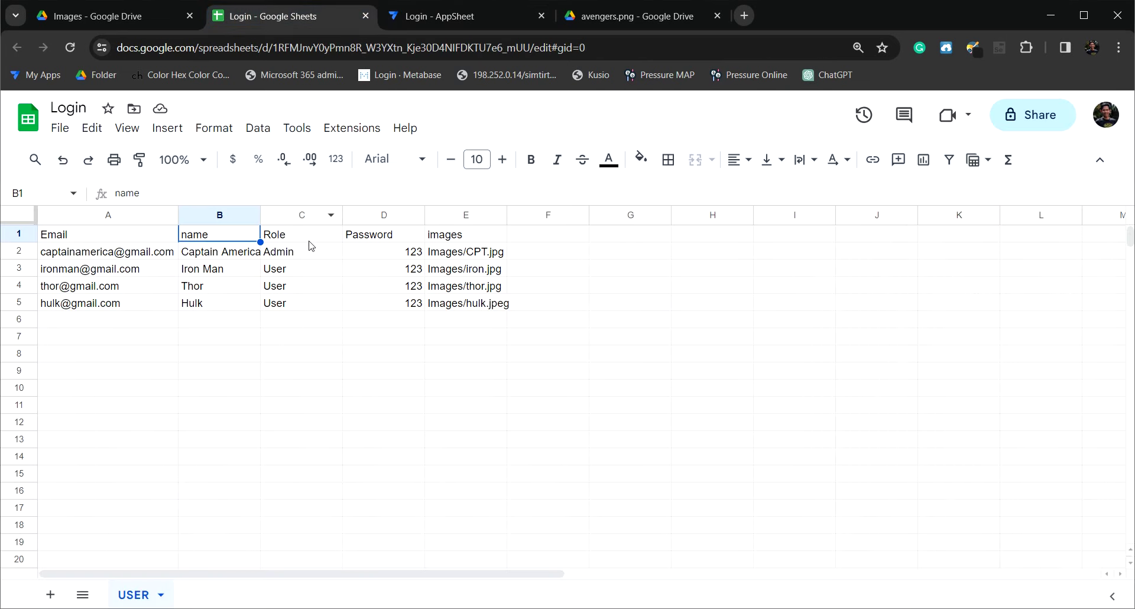
pyautogui.click(378, 234)
pyautogui.click(435, 18)
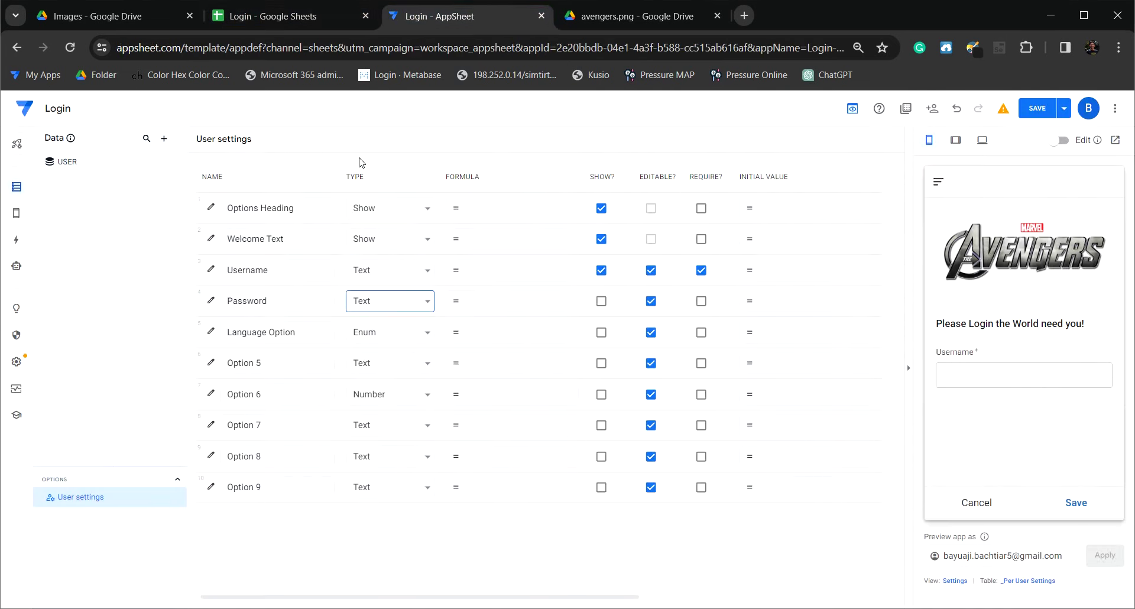
# - Rename Language Option to Role as a Text column, checking the Role and images sheet headers
pyautogui.click(260, 332)
pyautogui.moveTo(299, 332); pyautogui.dragTo(191, 336)
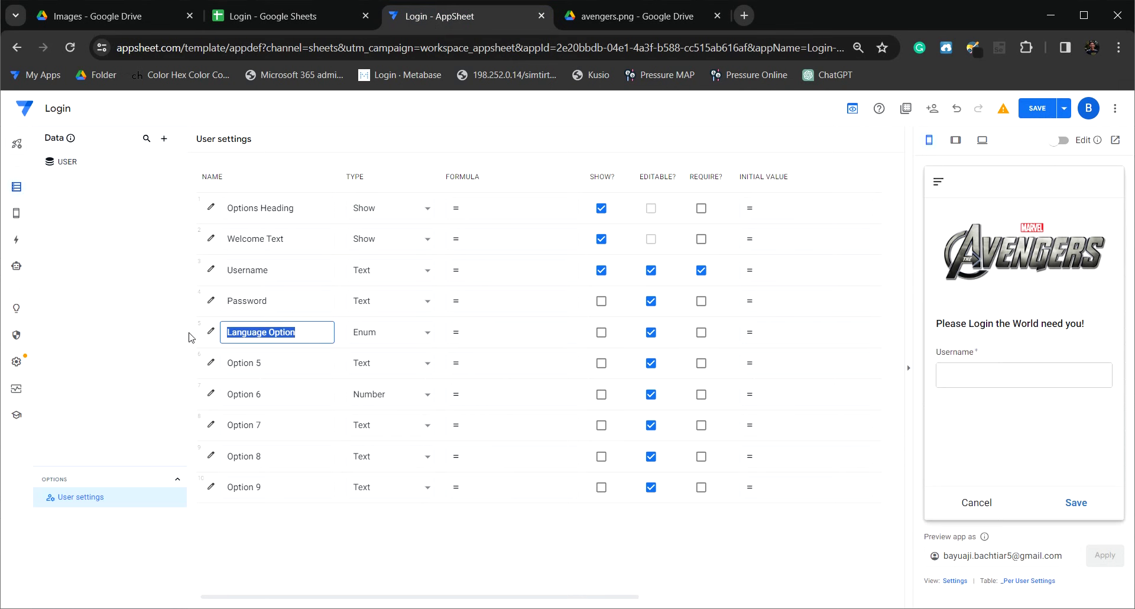
pyautogui.write('Role')
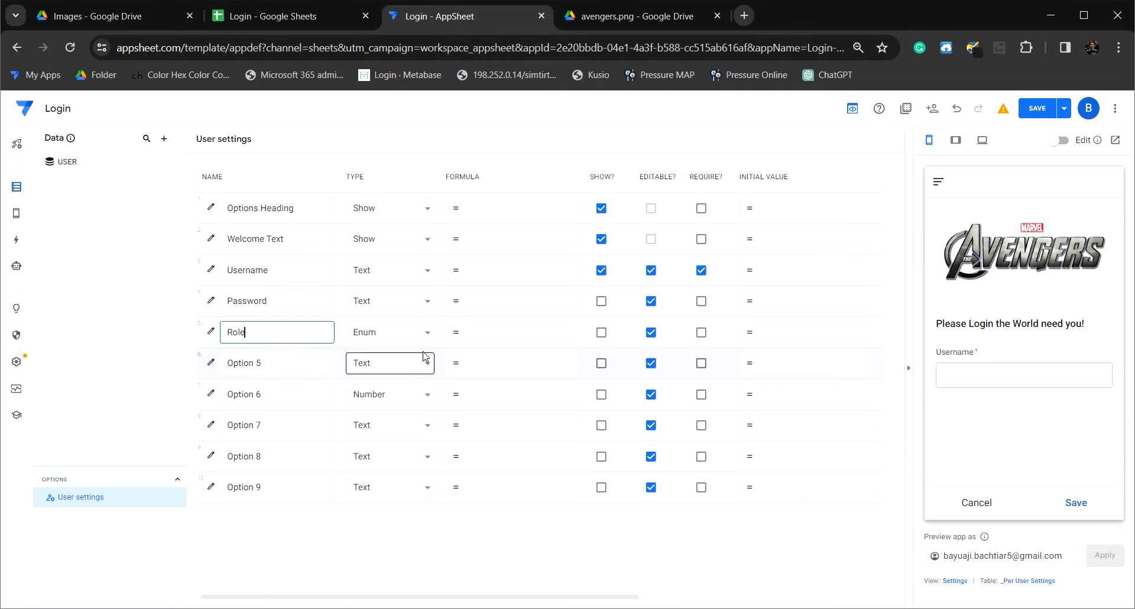
pyautogui.click(421, 334)
pyautogui.press('t')
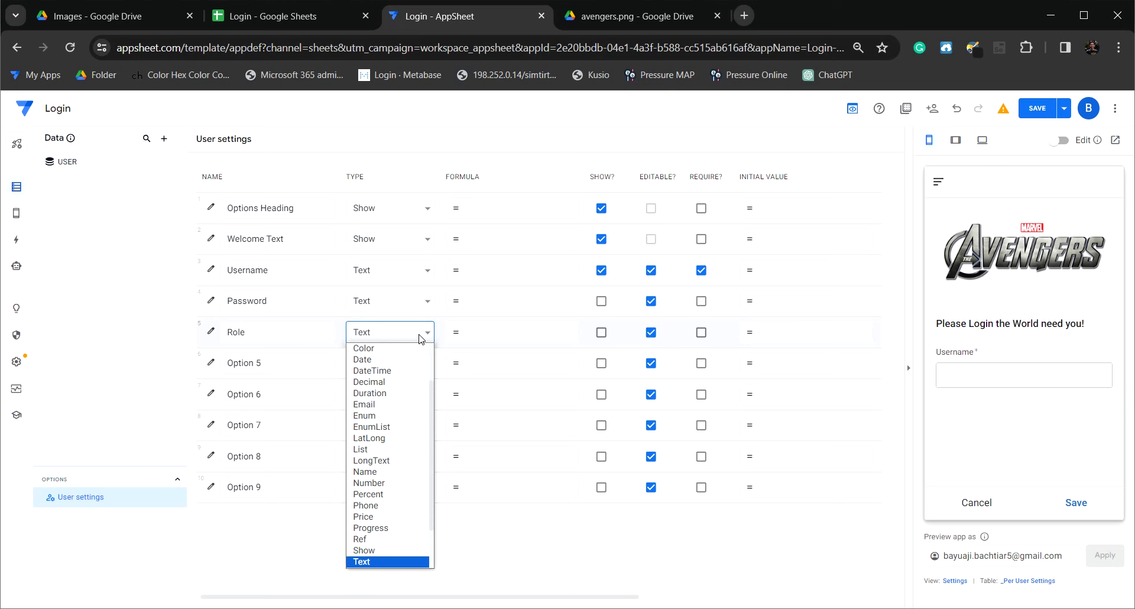
pyautogui.press('Return')
pyautogui.click(338, 14)
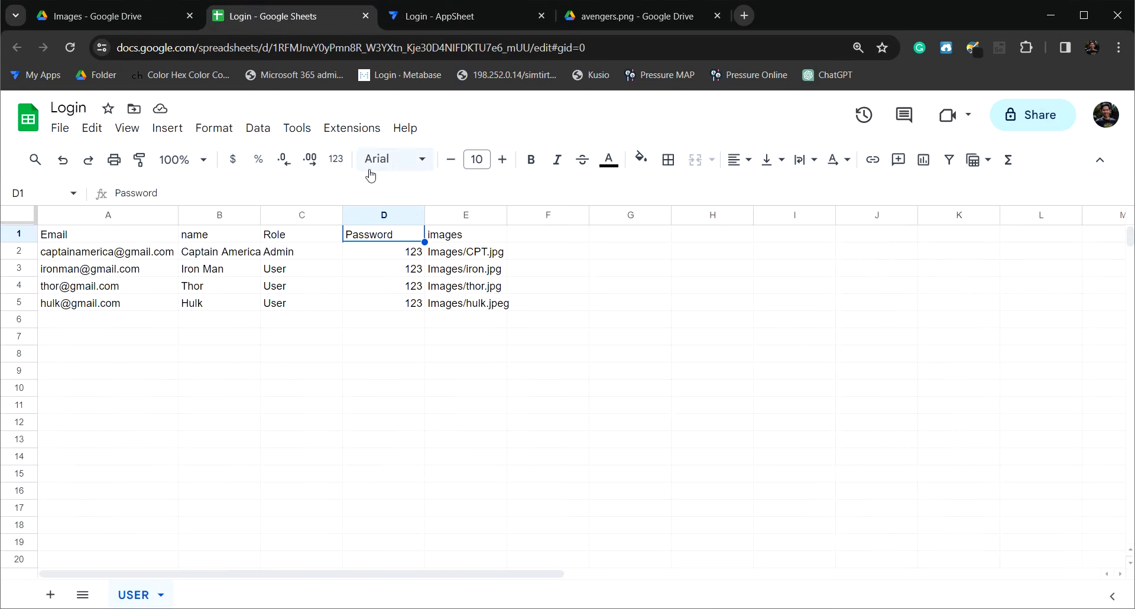
pyautogui.click(300, 233)
pyautogui.click(455, 237)
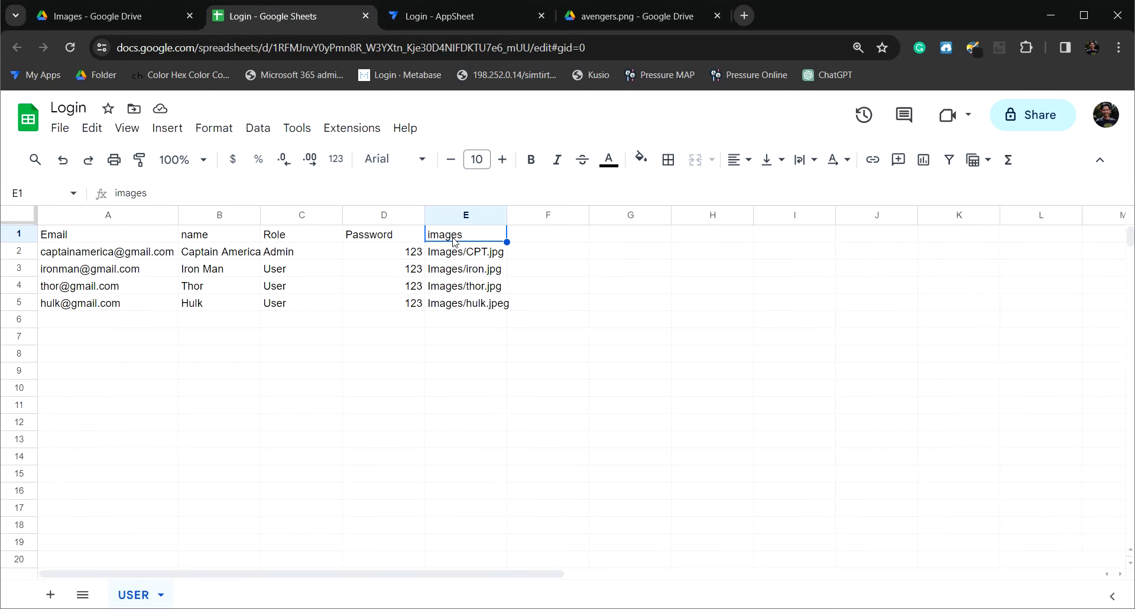
pyautogui.click(455, 16)
# - Rename Option 5 to Image, compare with the USER table columns, and save the app
pyautogui.click(284, 362)
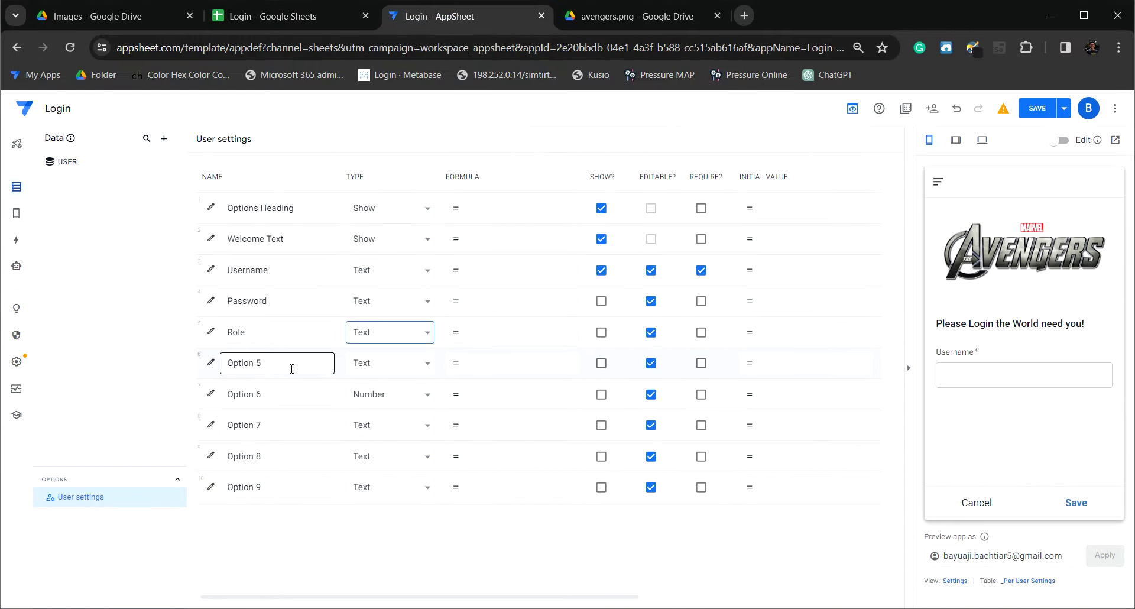
pyautogui.write('Image')
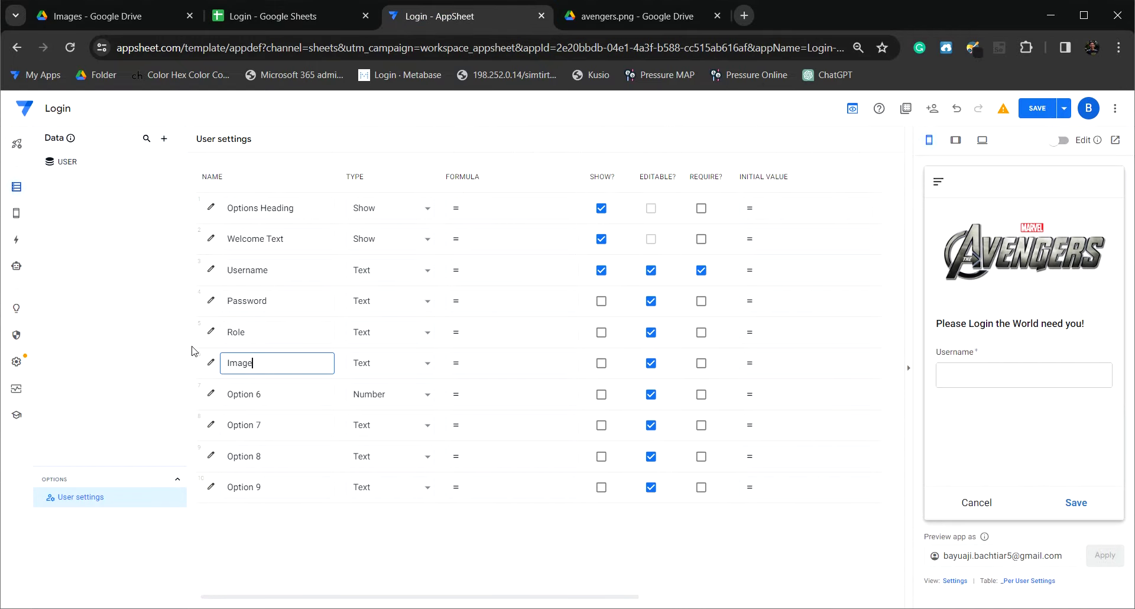
pyautogui.press('Return')
pyautogui.click(258, 330)
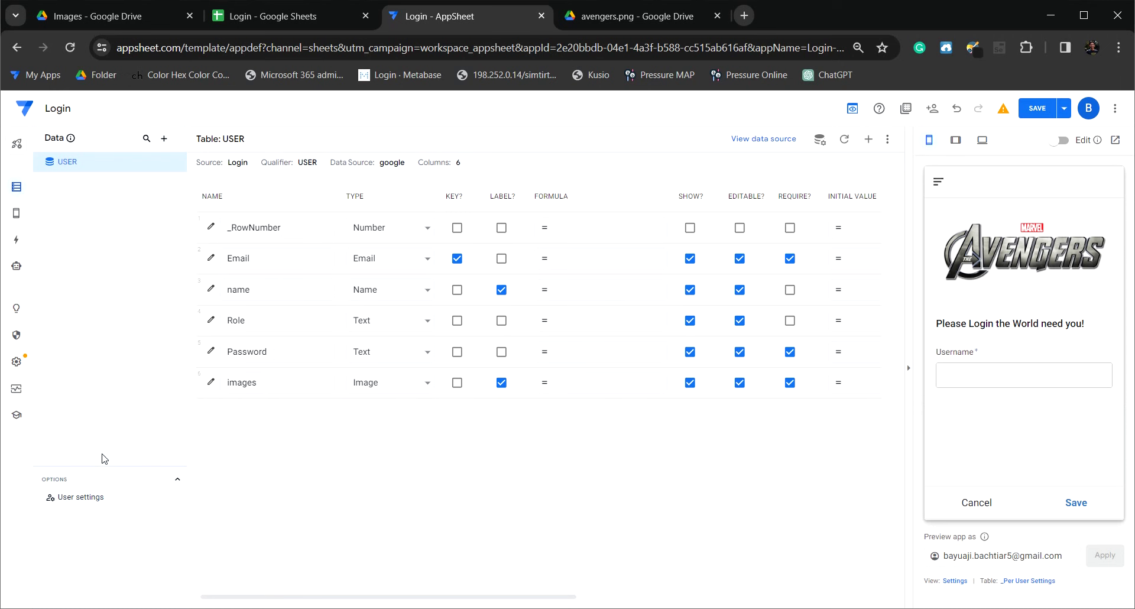
pyautogui.click(75, 499)
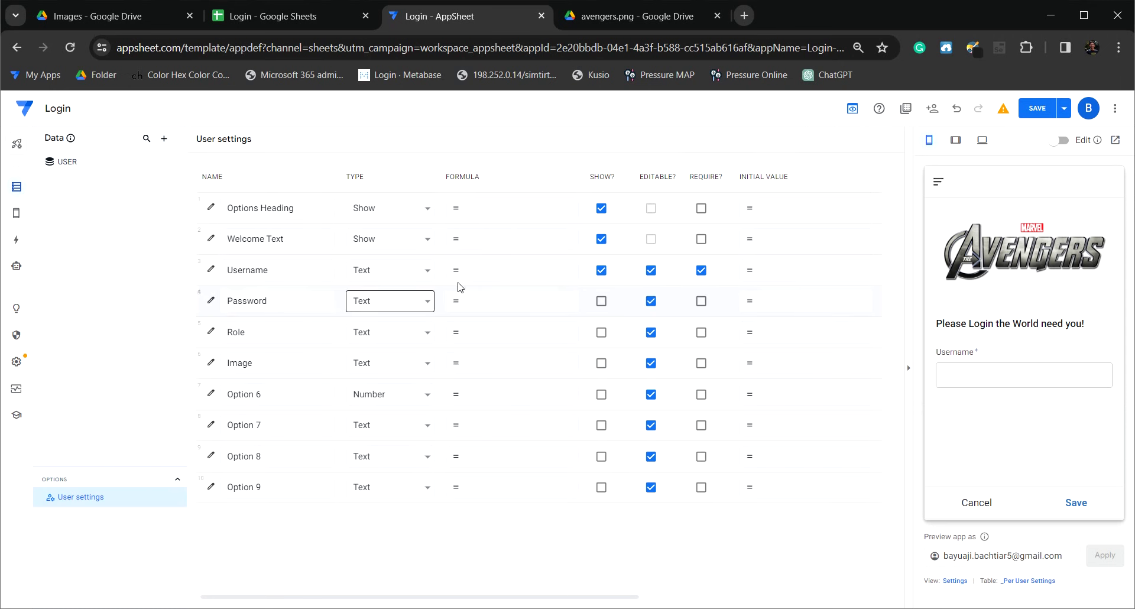
pyautogui.click(1038, 109)
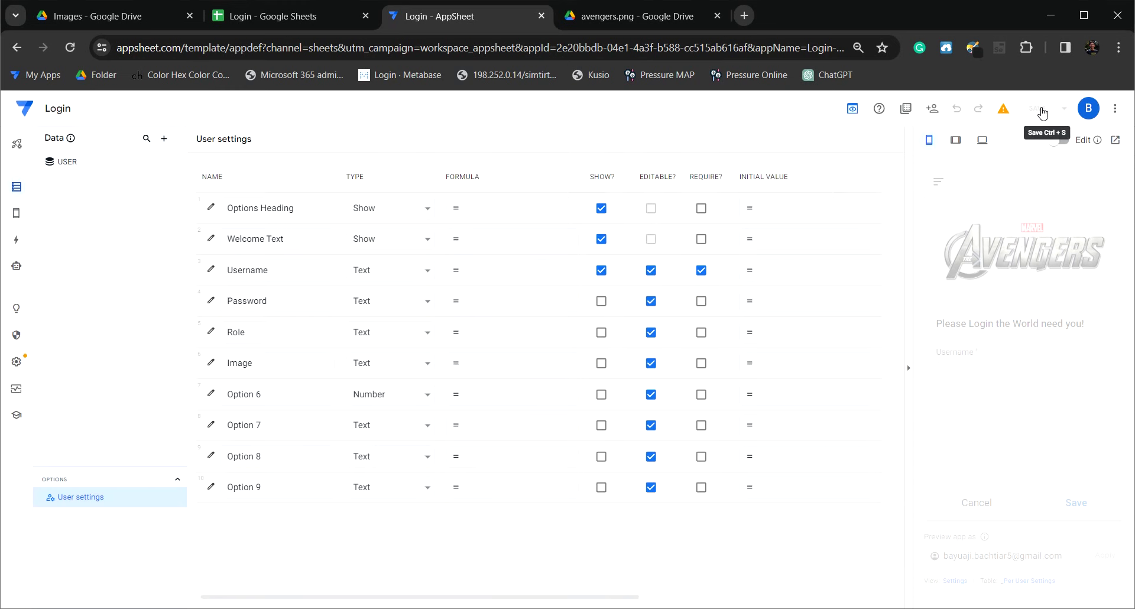
# - Tick SHOW? and REQUIRE? for Password and open its column settings
pyautogui.click(601, 302)
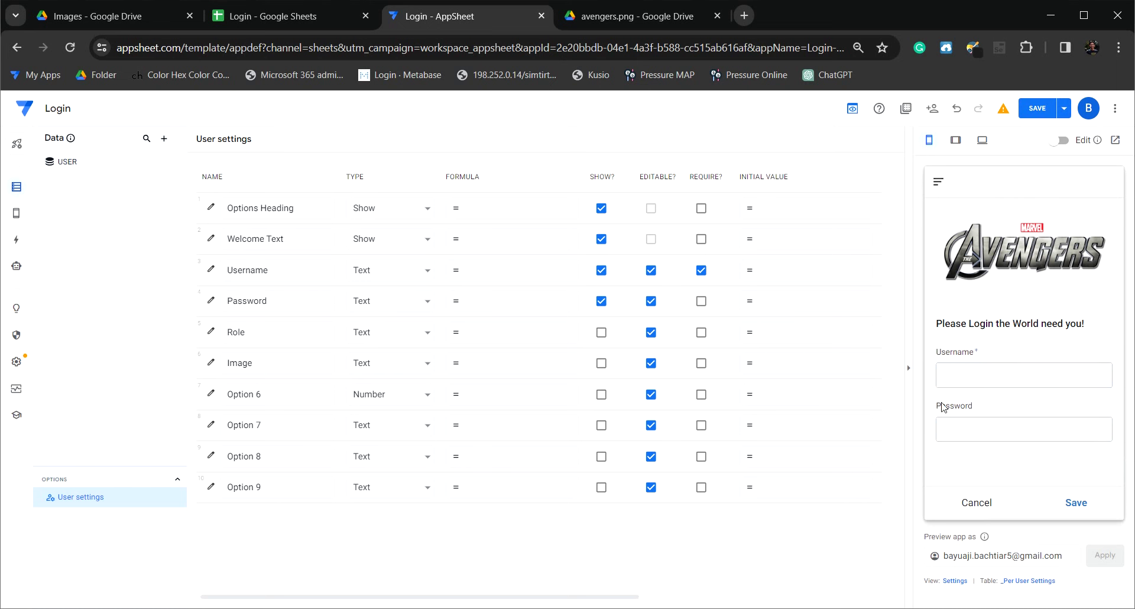
pyautogui.click(700, 301)
pyautogui.click(211, 303)
# - Paste the password lookup formula from the notes into Password's Valid If expression
pyautogui.click(426, 477)
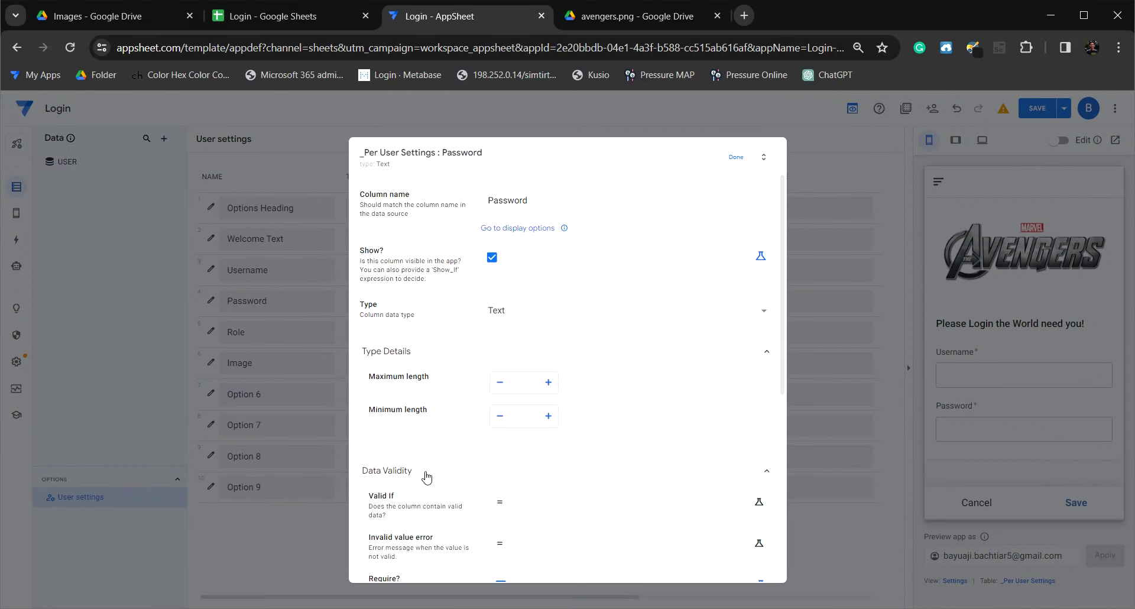
pyautogui.scroll(-2, 426, 477)
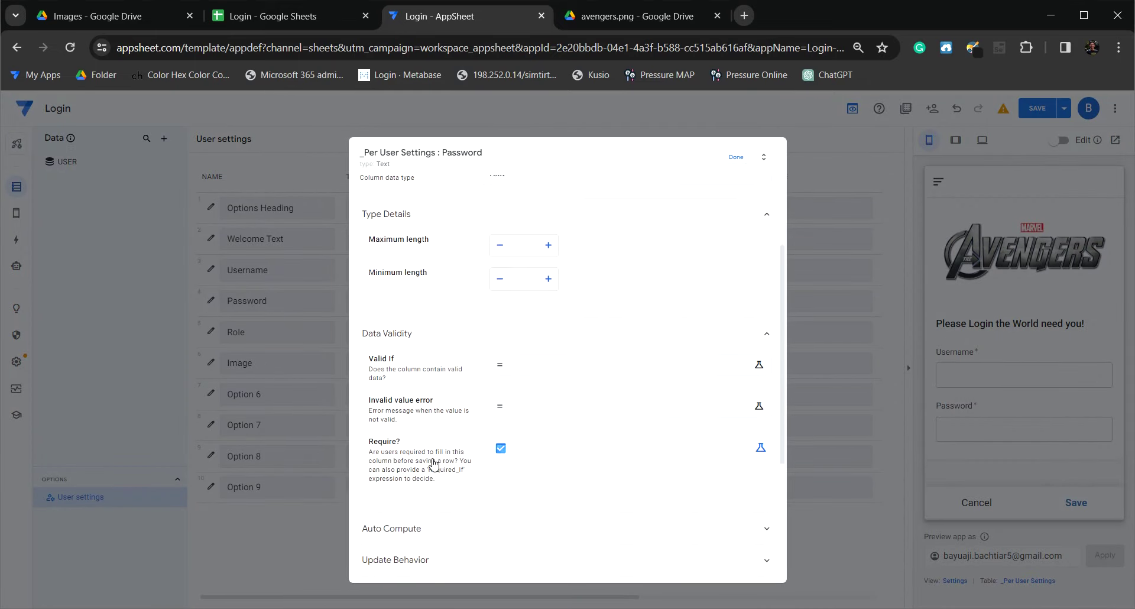
pyautogui.click(535, 355)
pyautogui.click(646, 604)
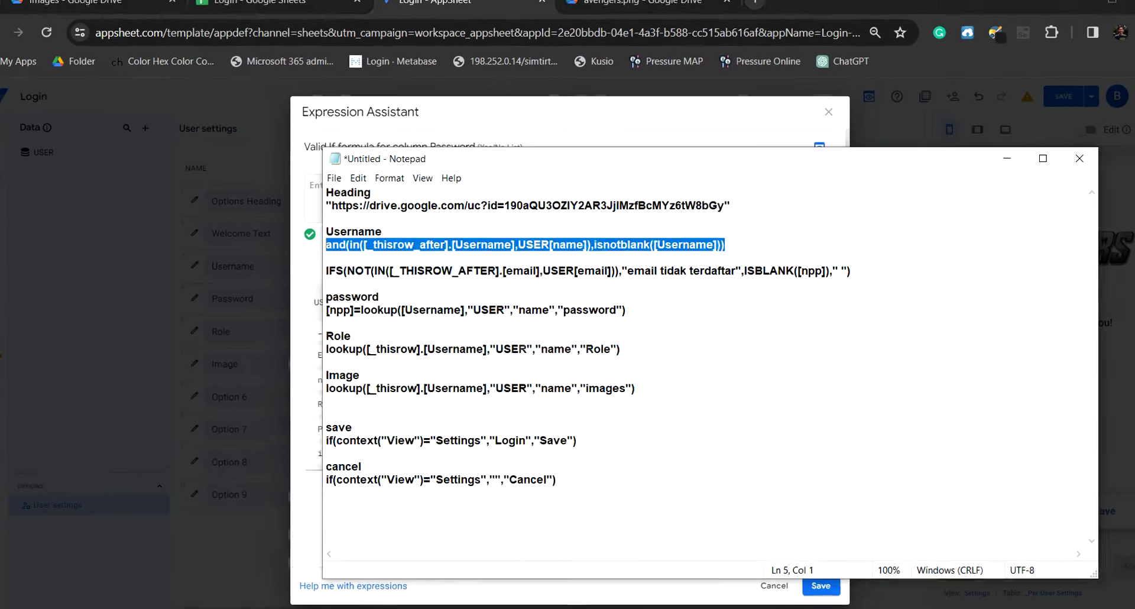
pyautogui.click(683, 302)
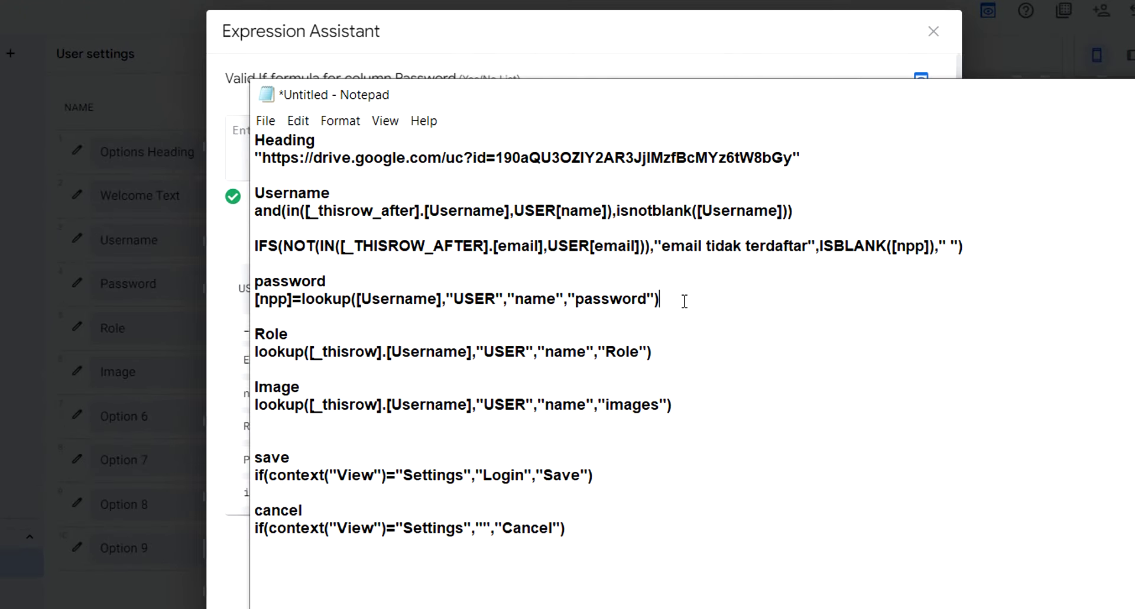
pyautogui.moveTo(684, 302); pyautogui.dragTo(251, 291)
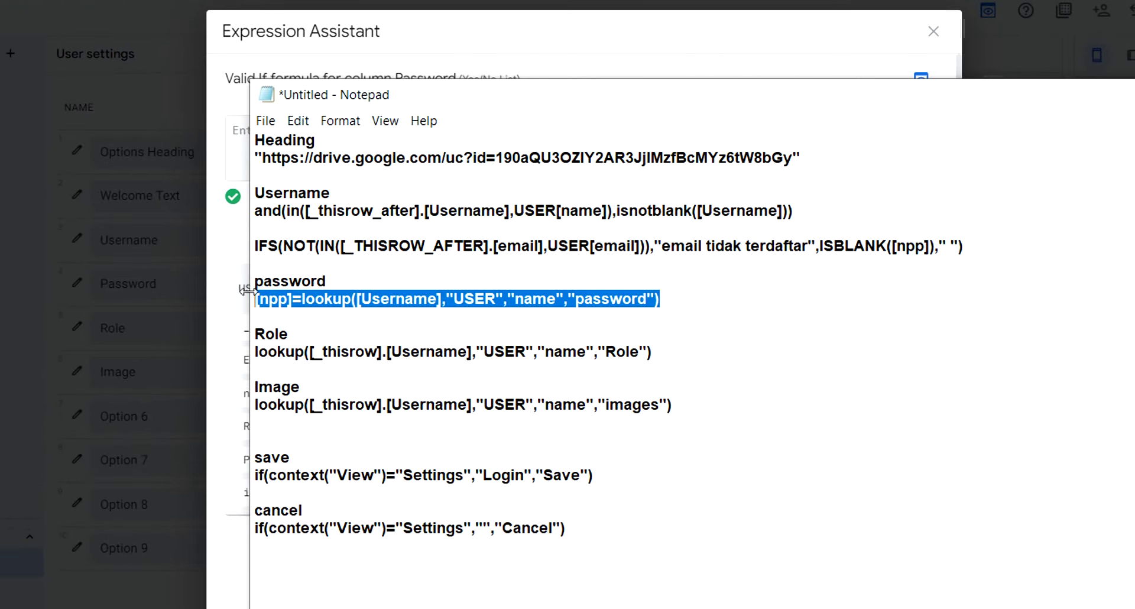
pyautogui.rightClick(373, 304)
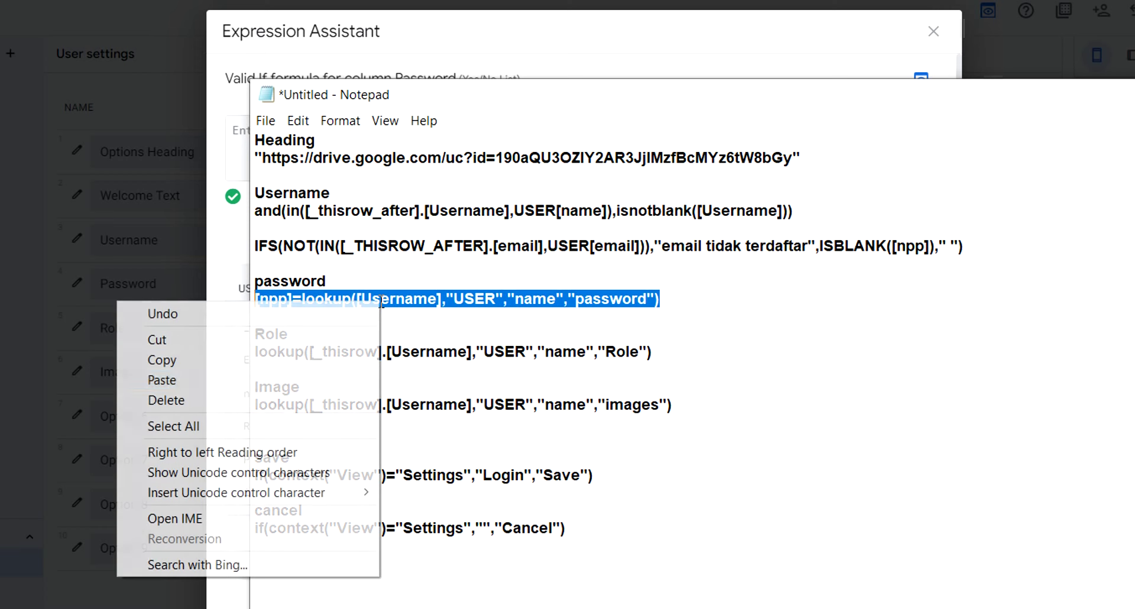
pyautogui.click(324, 358)
pyautogui.click(566, 37)
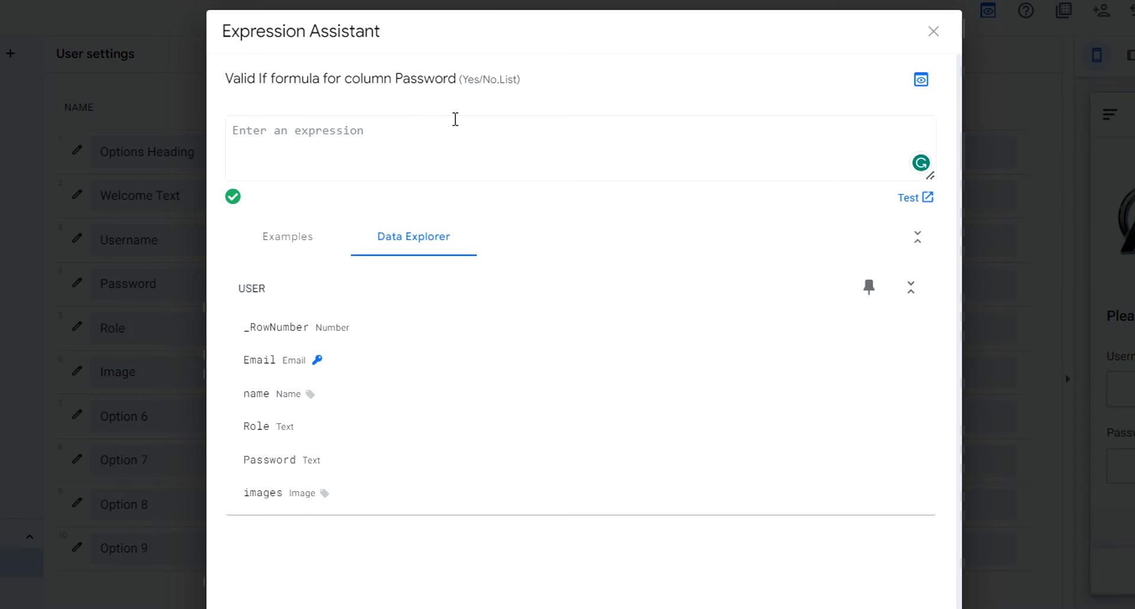
pyautogui.rightClick(425, 137)
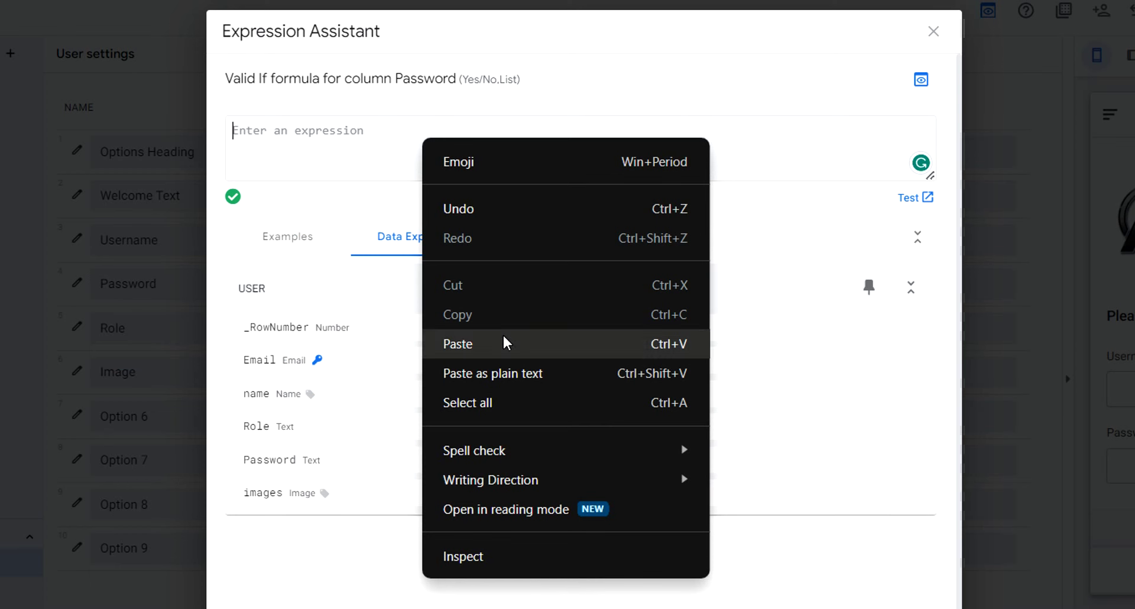
pyautogui.click(503, 333)
# - Fix the column reference so it reads [Password]=lookup([Username],"USER","name","password")
pyautogui.moveTo(267, 130); pyautogui.dragTo(217, 135)
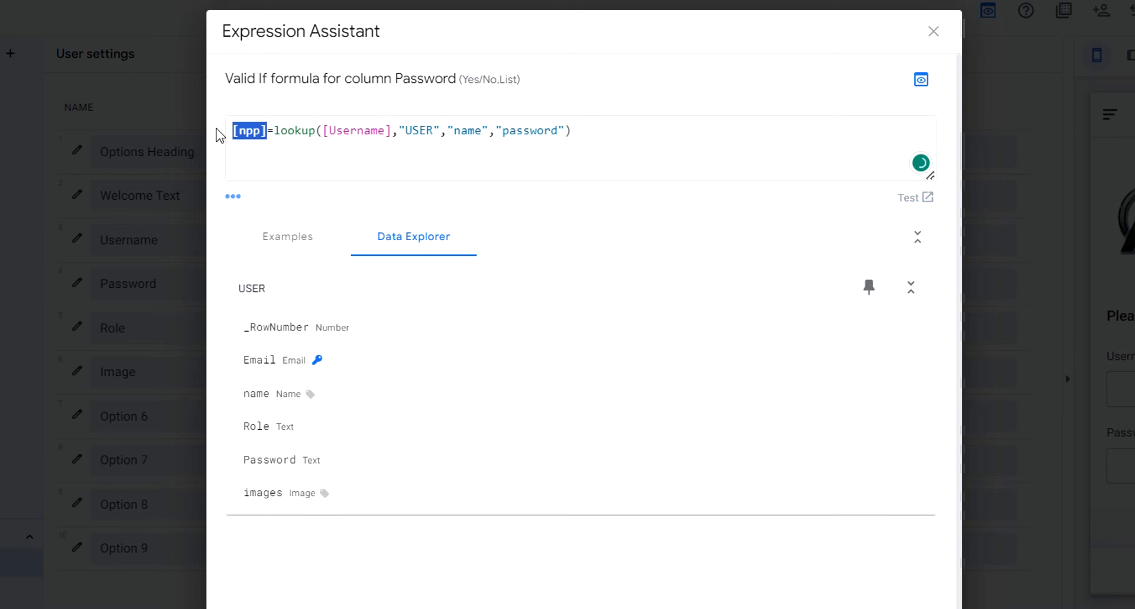
pyautogui.write('[')
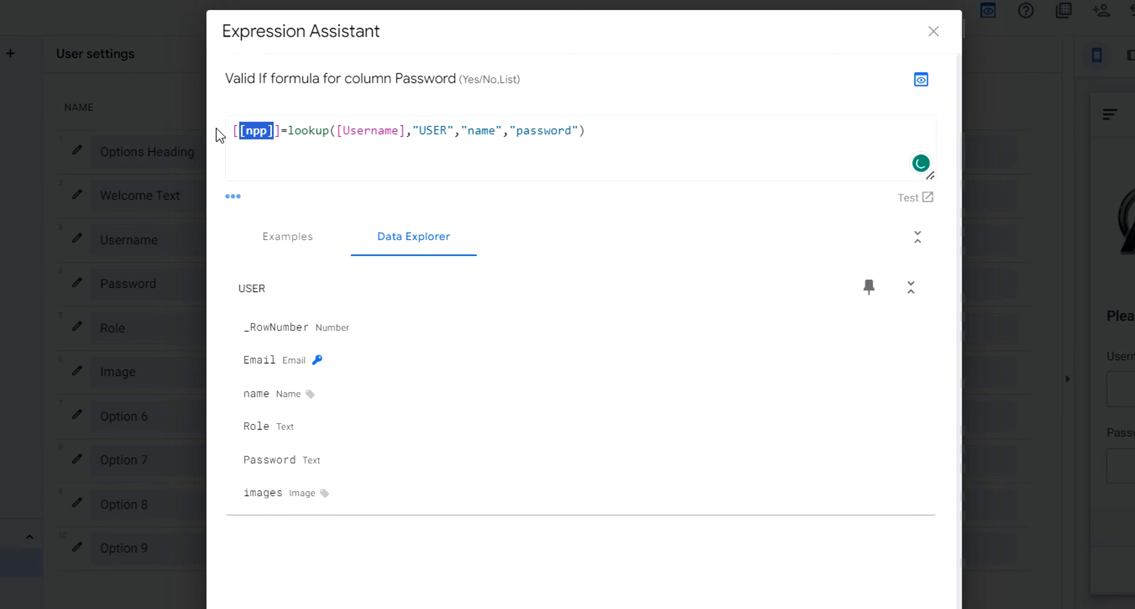
pyautogui.write('u')
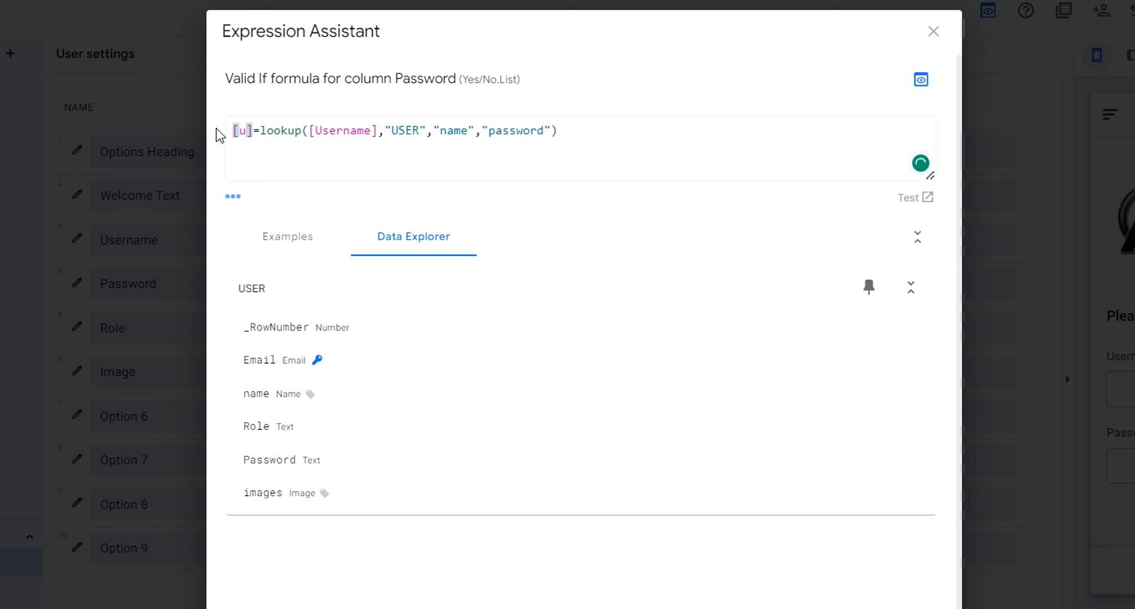
pyautogui.press('BackSpace')
pyautogui.write('U')
pyautogui.press('BackSpace')
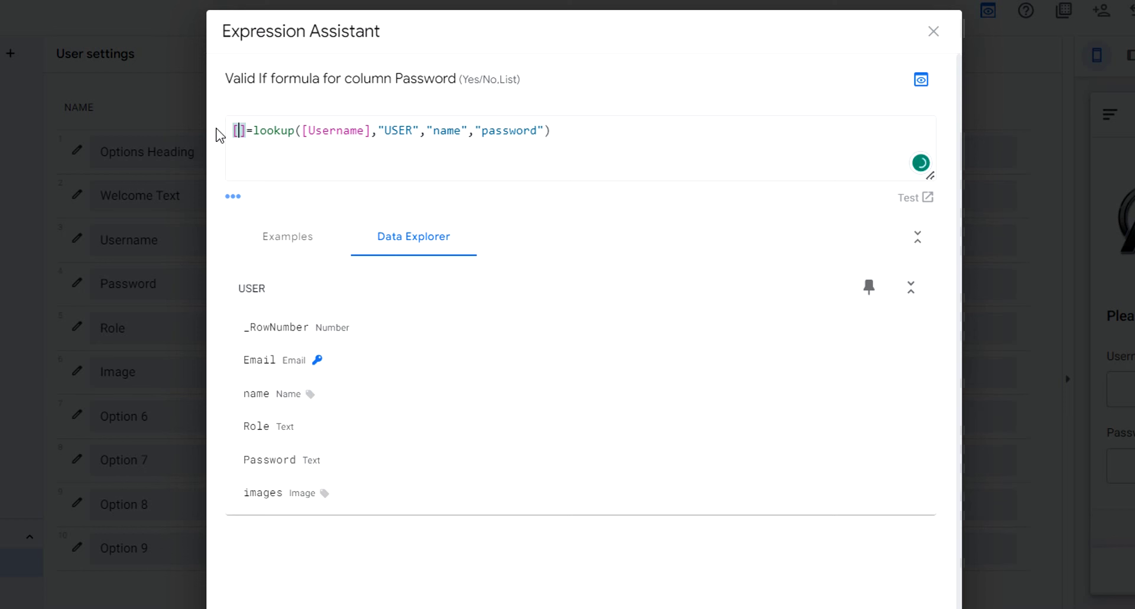
pyautogui.write('Pass')
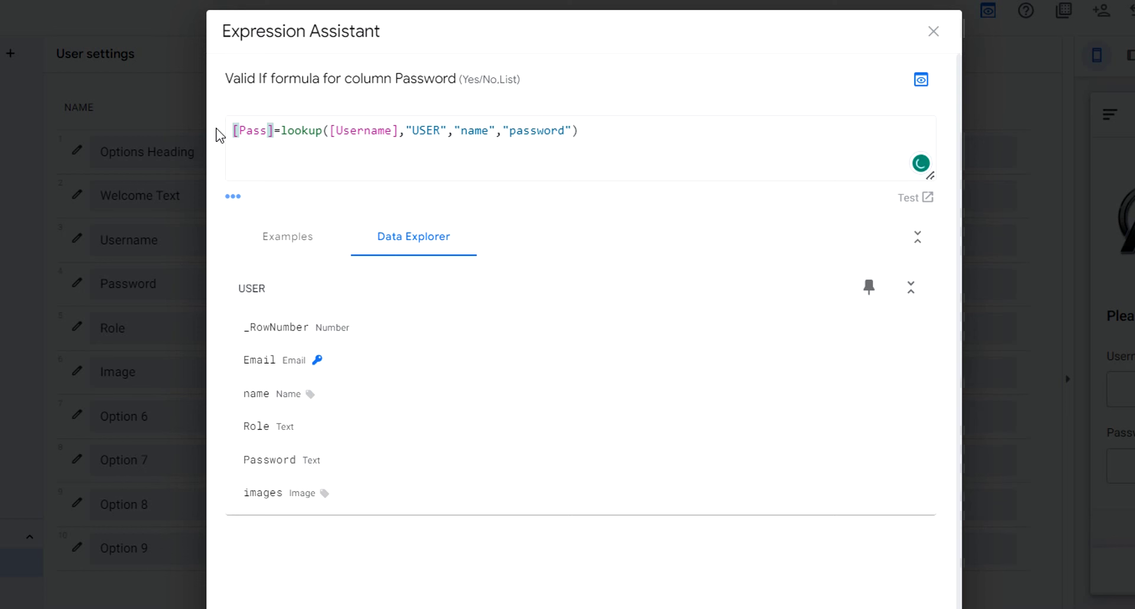
pyautogui.write('word')
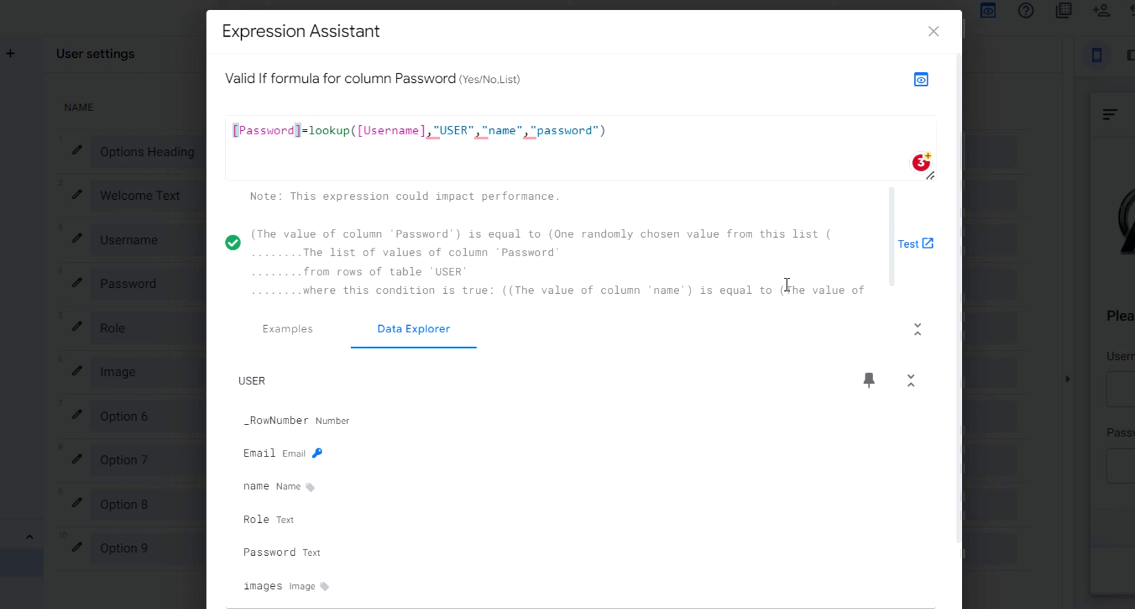
# - Review the update behavior options of the Password and Username columns
pyautogui.scroll(-1, 787, 285)
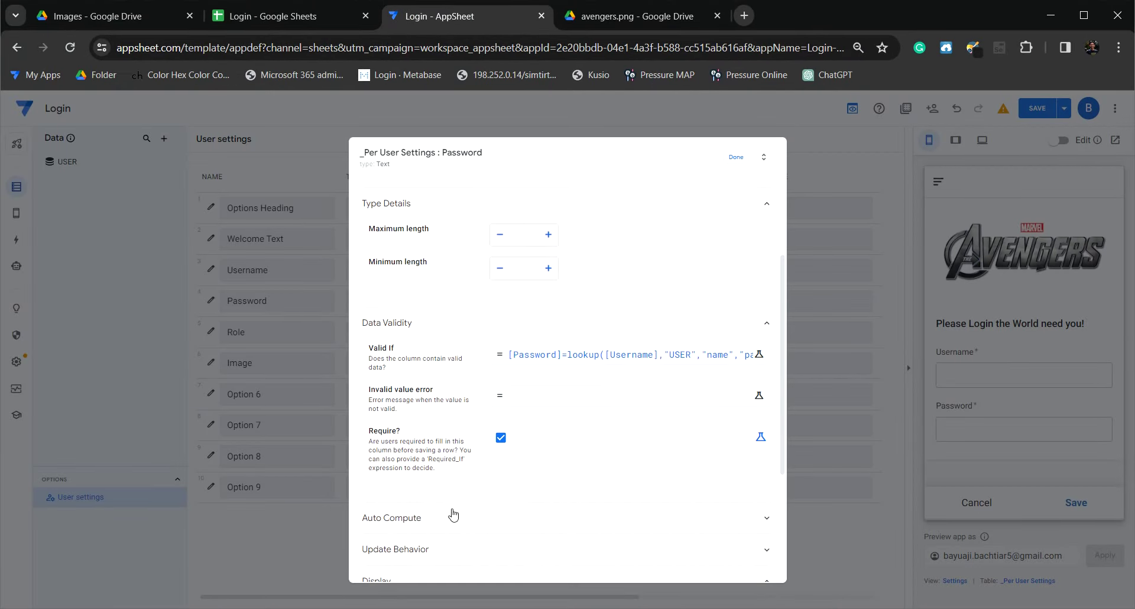
pyautogui.scroll(-3, 453, 515)
pyautogui.click(428, 402)
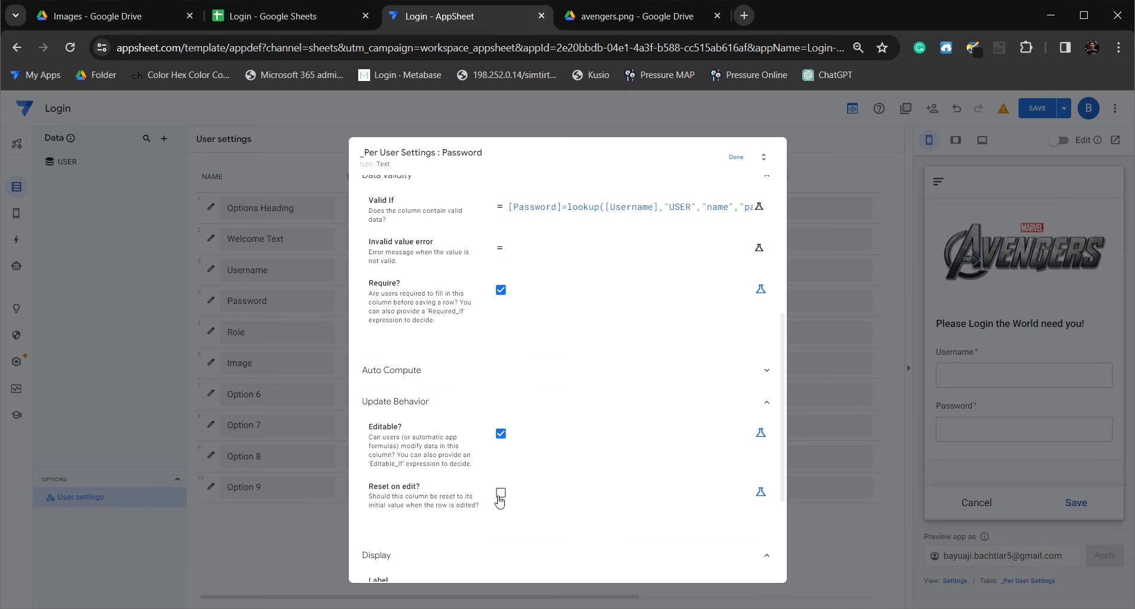
pyautogui.click(736, 157)
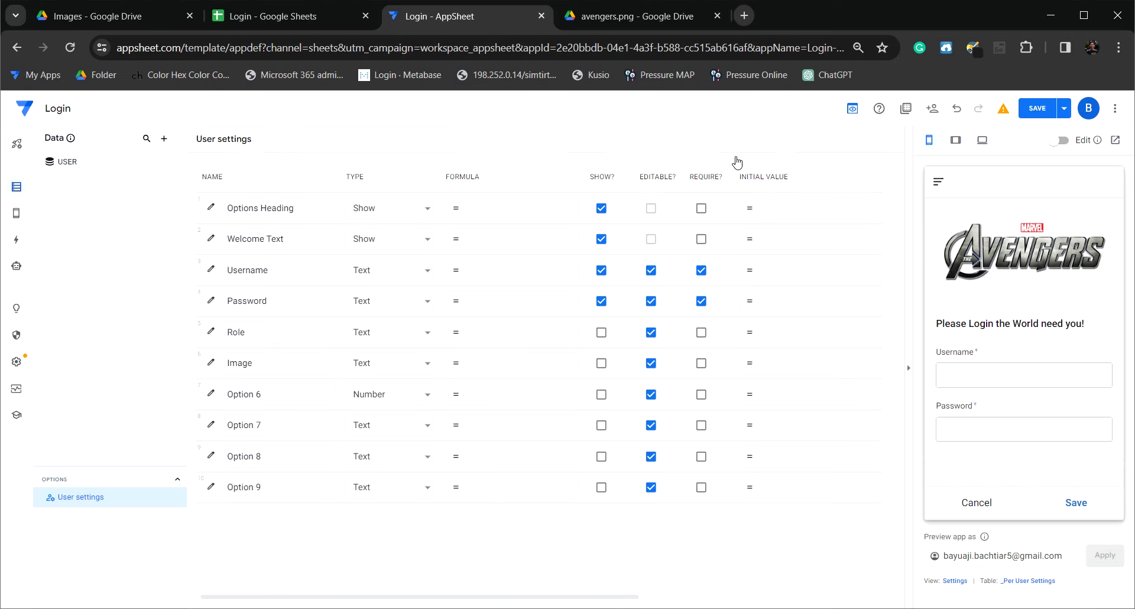
pyautogui.click(210, 273)
pyautogui.scroll(-1, 436, 471)
pyautogui.scroll(-2, 432, 443)
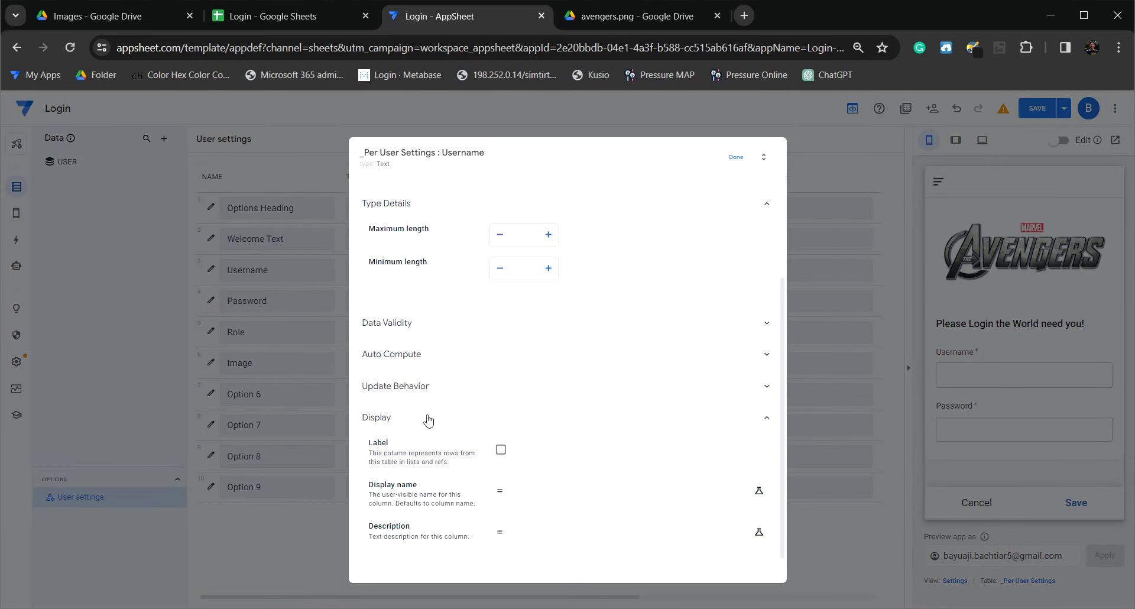
pyautogui.click(425, 385)
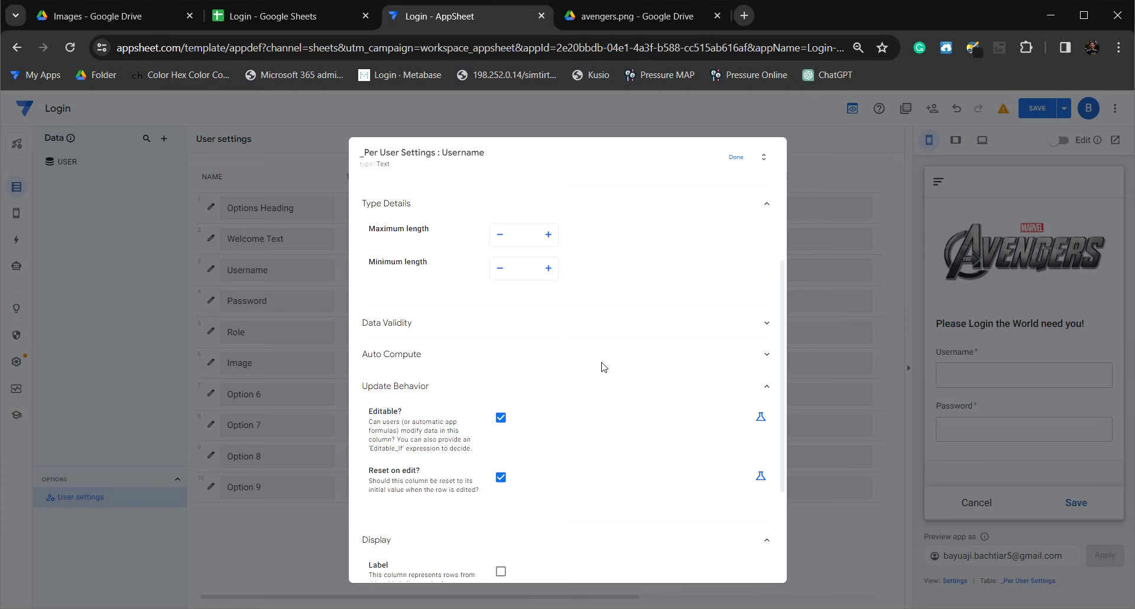
pyautogui.click(736, 158)
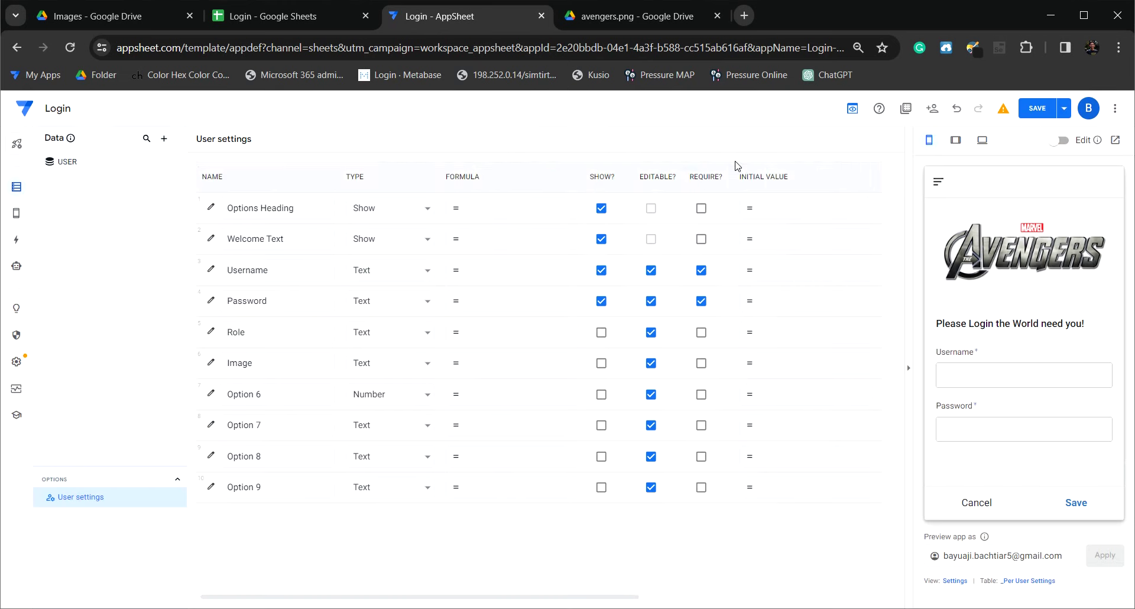
# - Save the app and check the Iron Man, Thor, Hulk and Captain America names in the Login sheet
pyautogui.click(1037, 110)
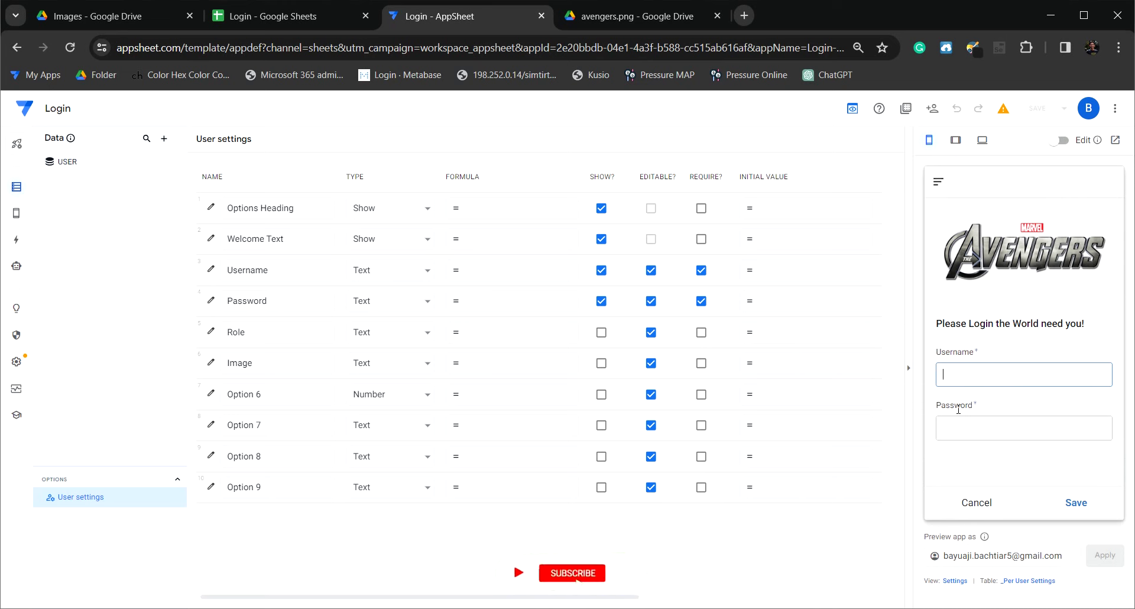
pyautogui.click(286, 19)
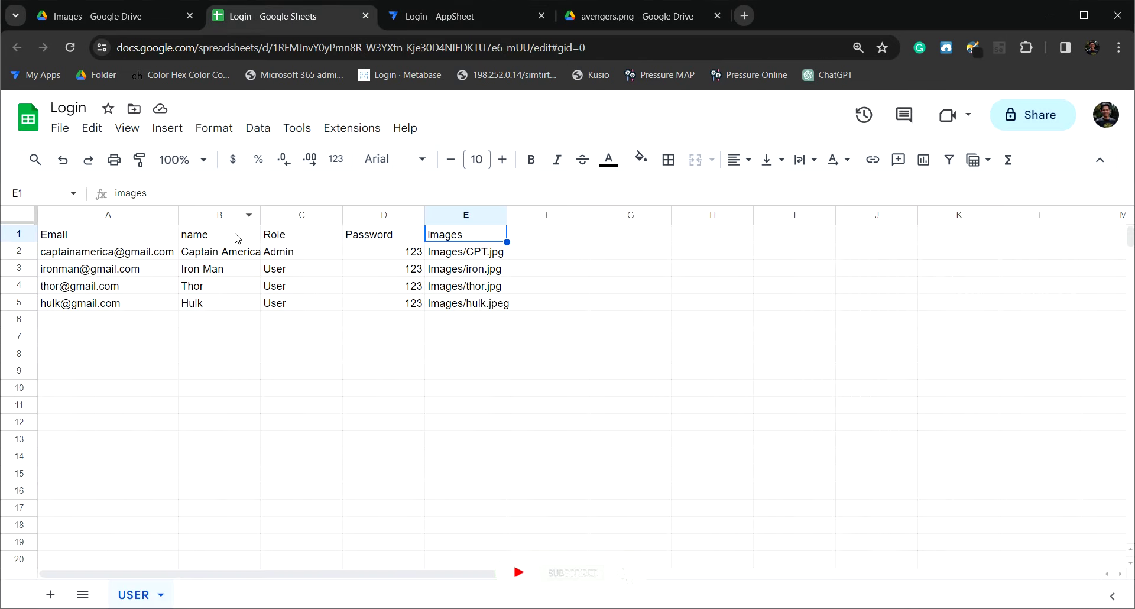
pyautogui.click(218, 273)
pyautogui.click(203, 290)
pyautogui.click(206, 305)
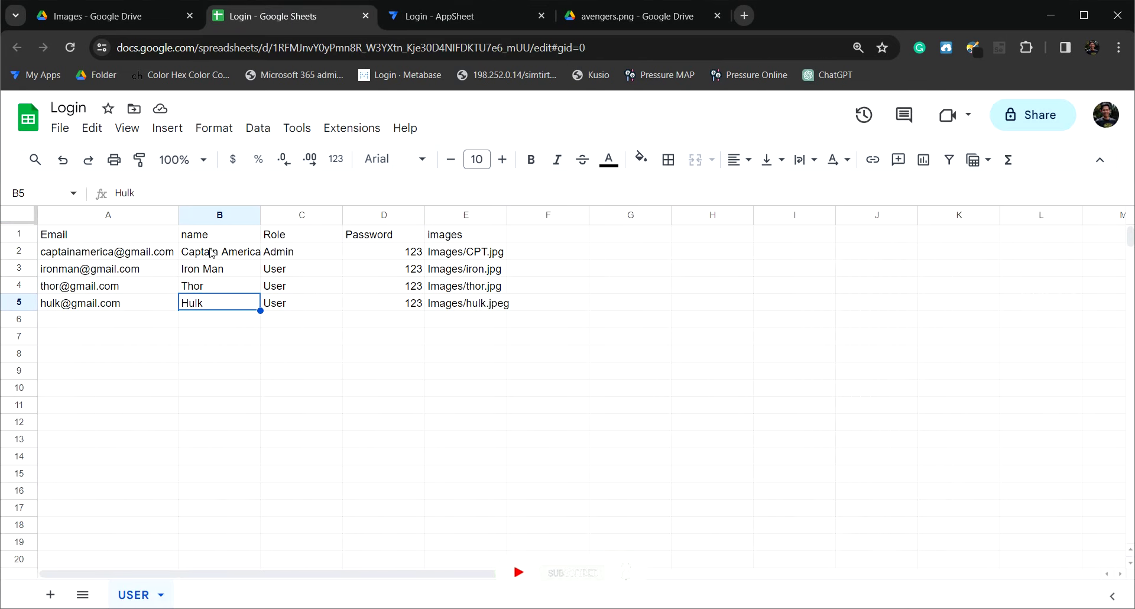
pyautogui.click(212, 252)
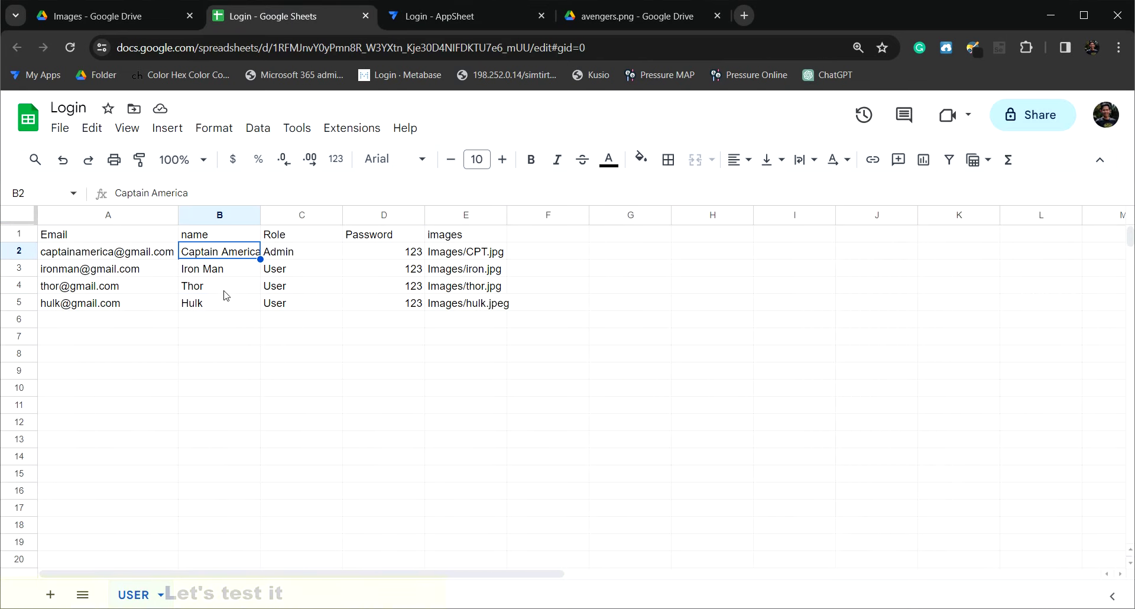
pyautogui.click(453, 14)
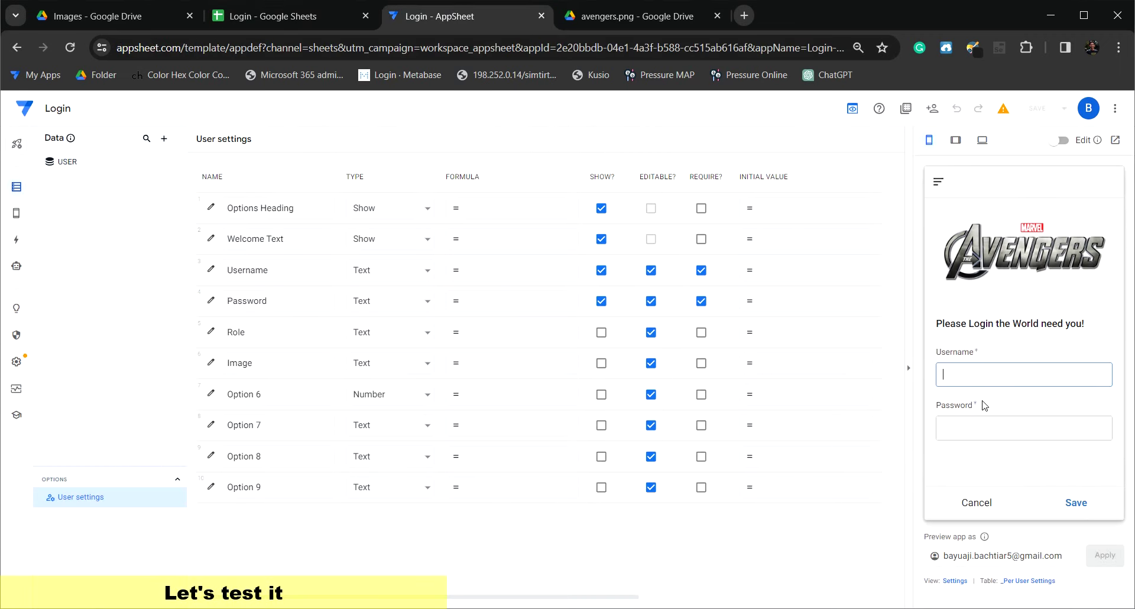
# - Test the preview login with username Thor and a password, then try Spiderman
pyautogui.write('T')
pyautogui.write('hor')
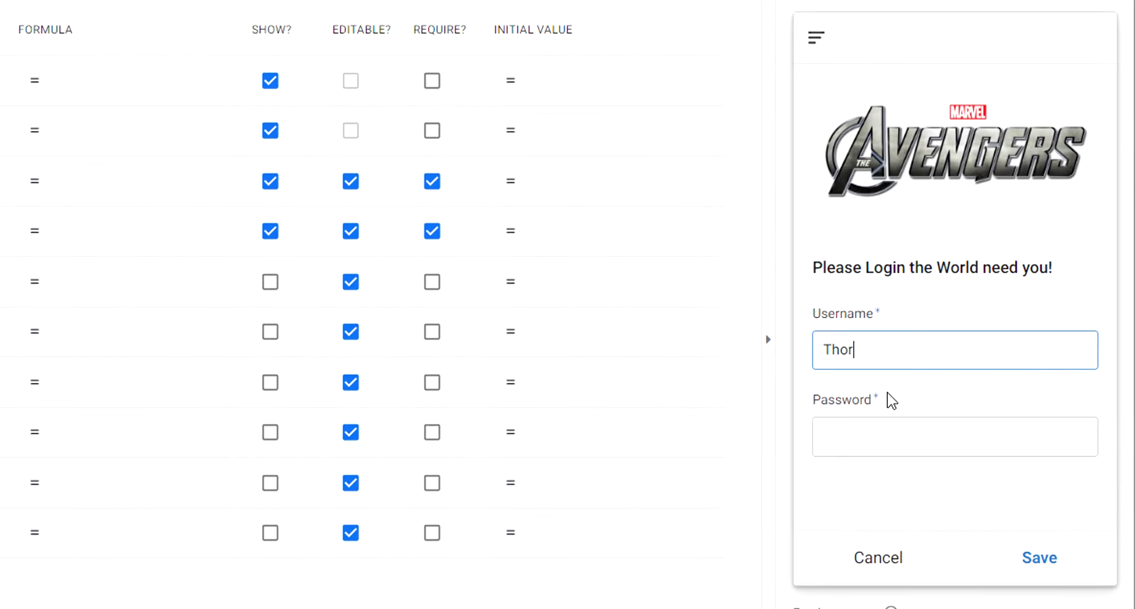
pyautogui.click(892, 443)
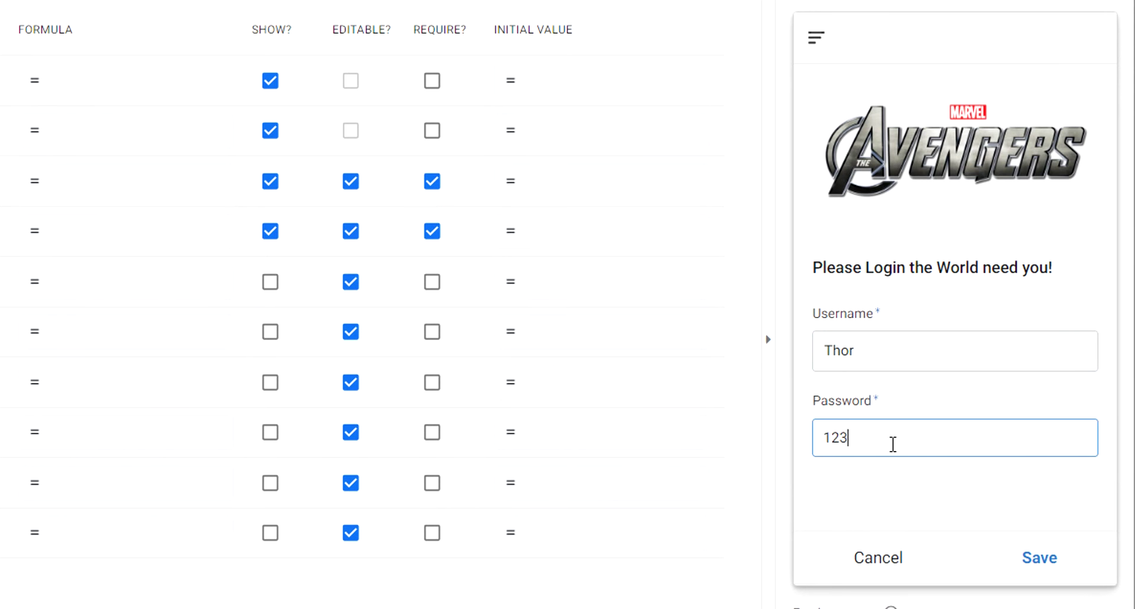
pyautogui.click(914, 405)
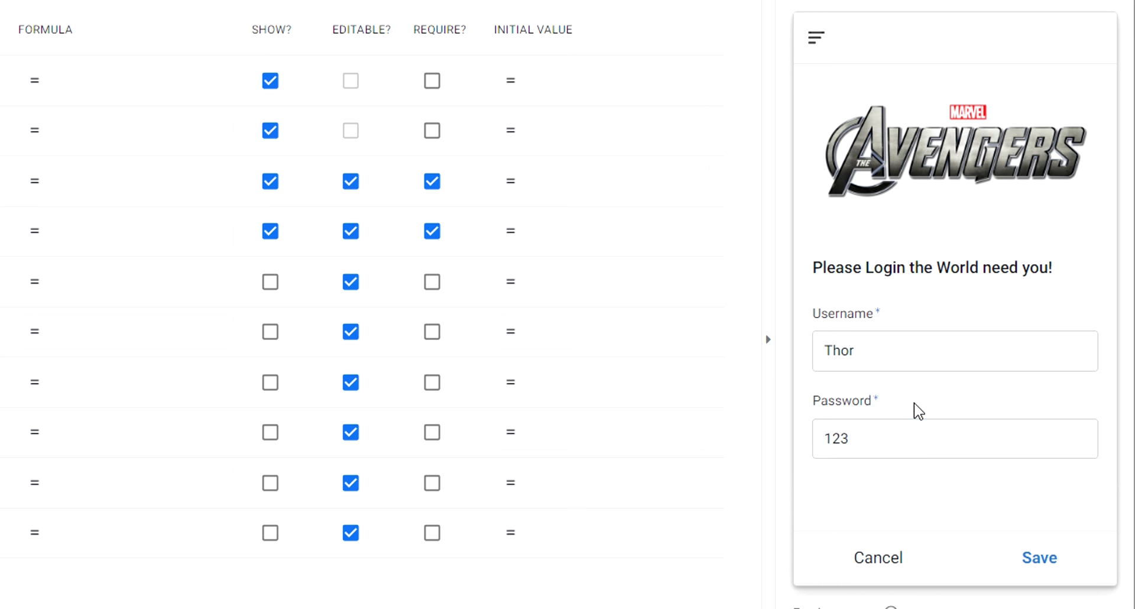
pyautogui.doubleClick(881, 353)
pyautogui.moveTo(880, 354); pyautogui.dragTo(811, 350)
pyautogui.click(945, 403)
pyautogui.doubleClick(839, 350)
pyautogui.write('Spiderman')
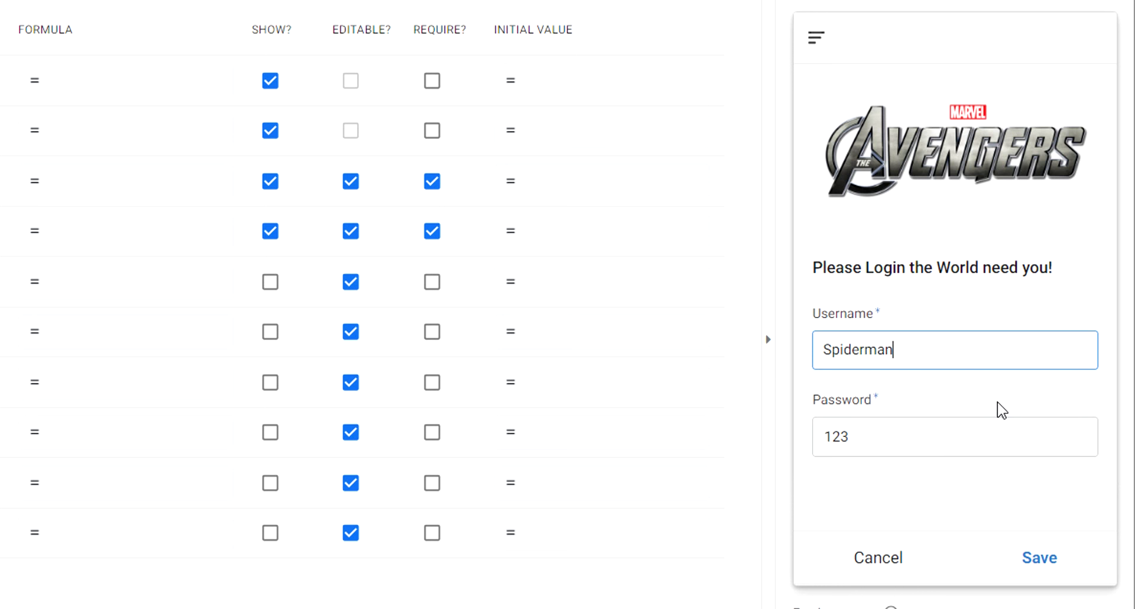
pyautogui.click(998, 402)
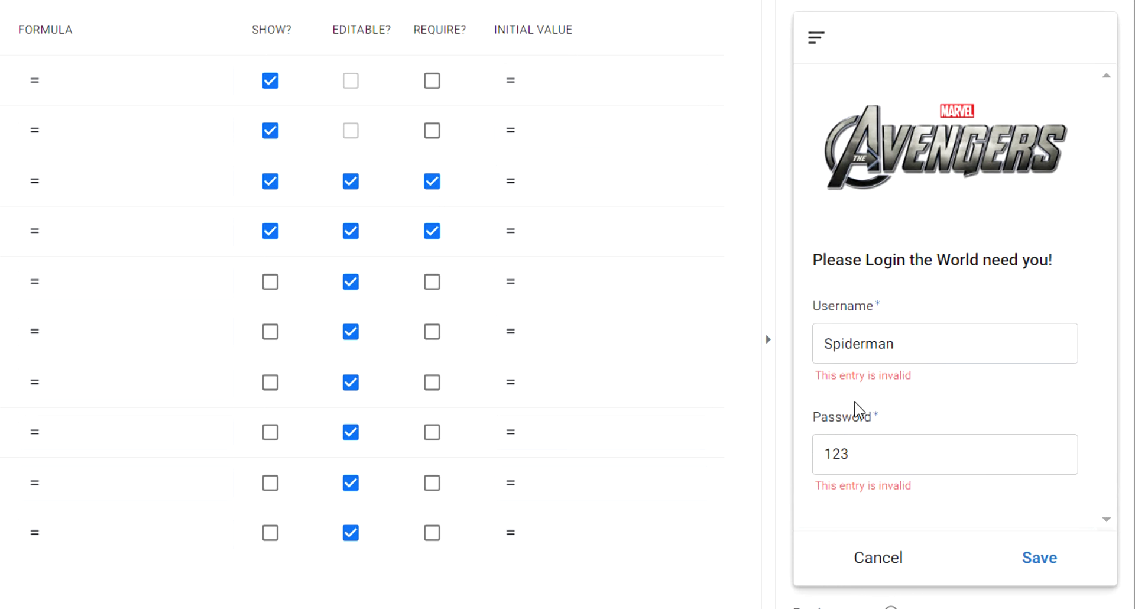
# - Switch the test username between Hulk and Spiderman to see invalid and accepted logins
pyautogui.doubleClick(919, 341)
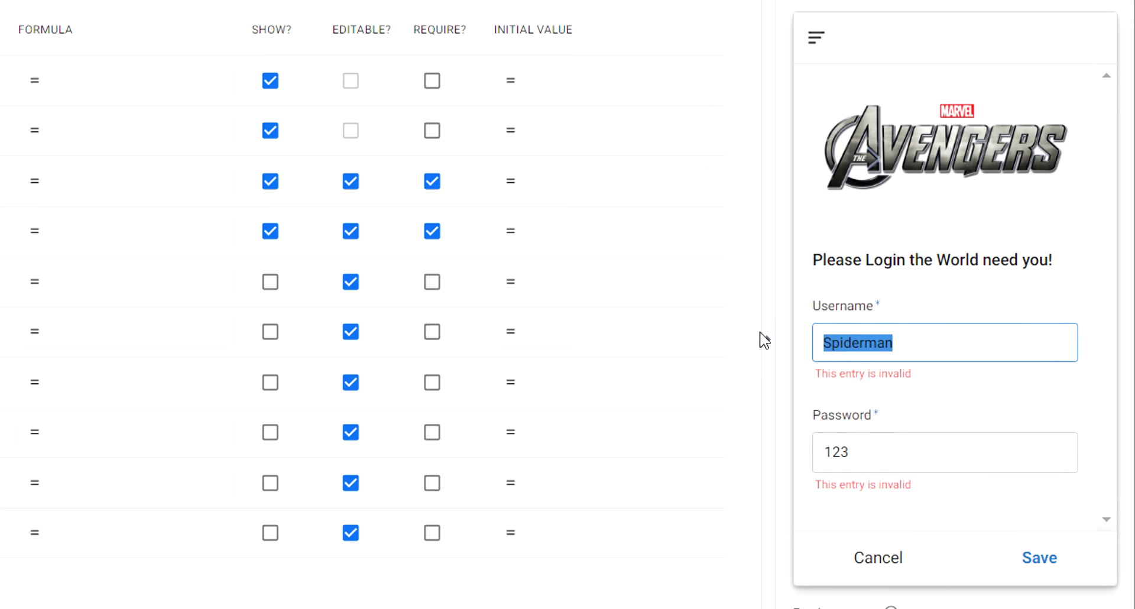
pyautogui.write('Hulk')
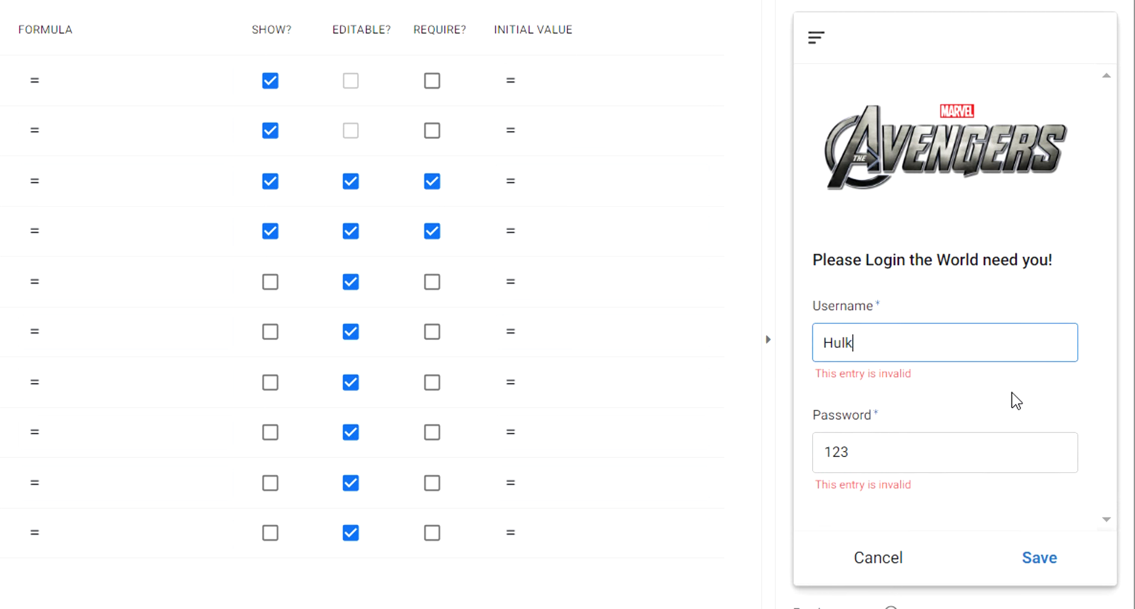
pyautogui.click(1015, 400)
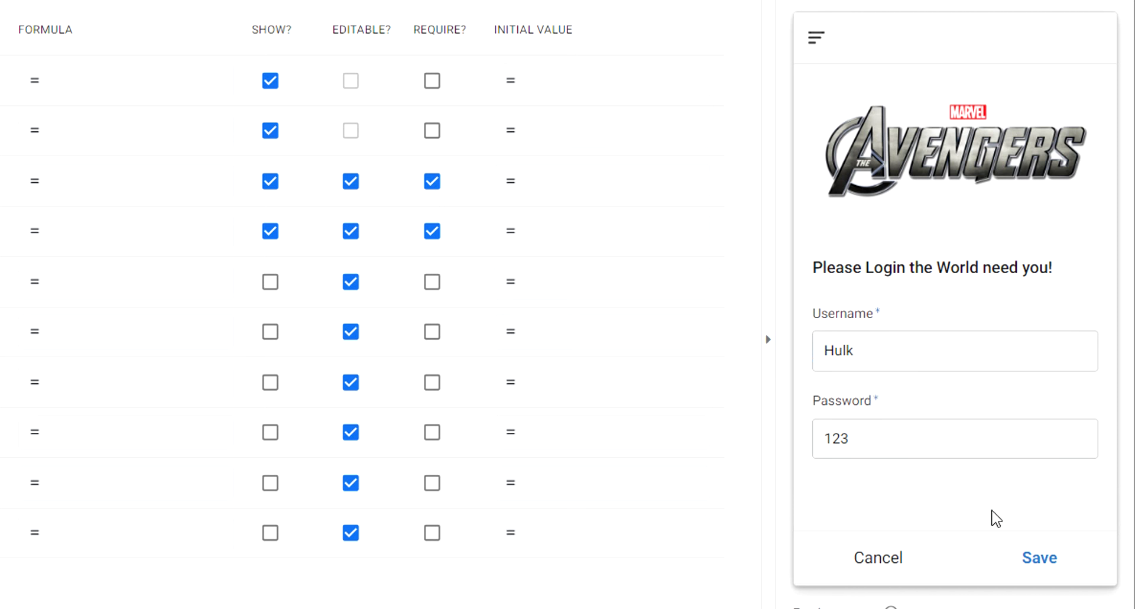
pyautogui.doubleClick(940, 358)
pyautogui.write('Spiderman')
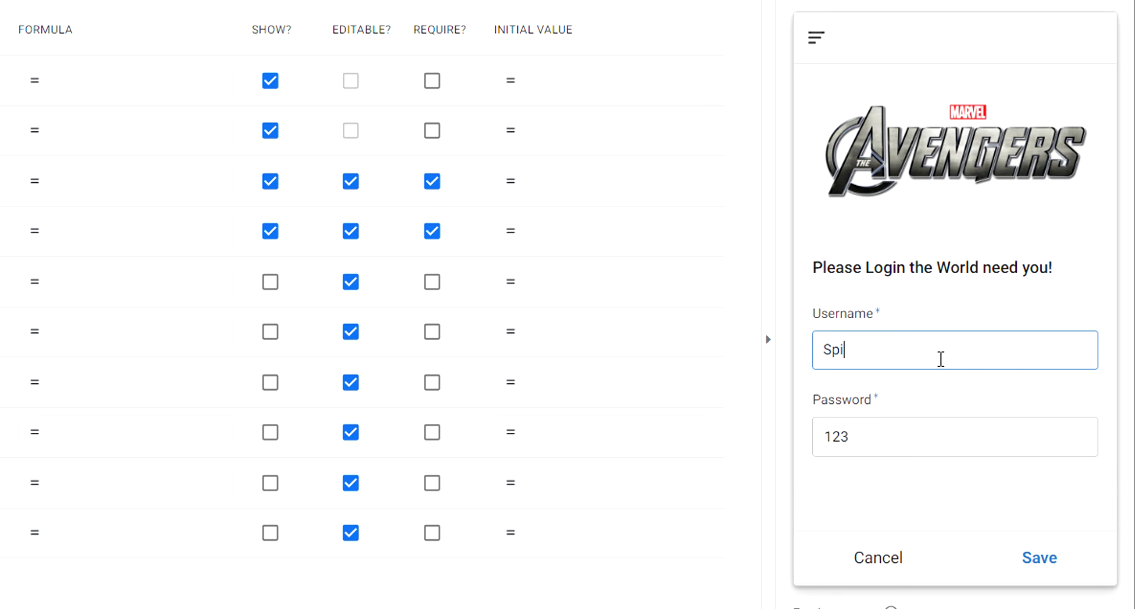
pyautogui.click(962, 406)
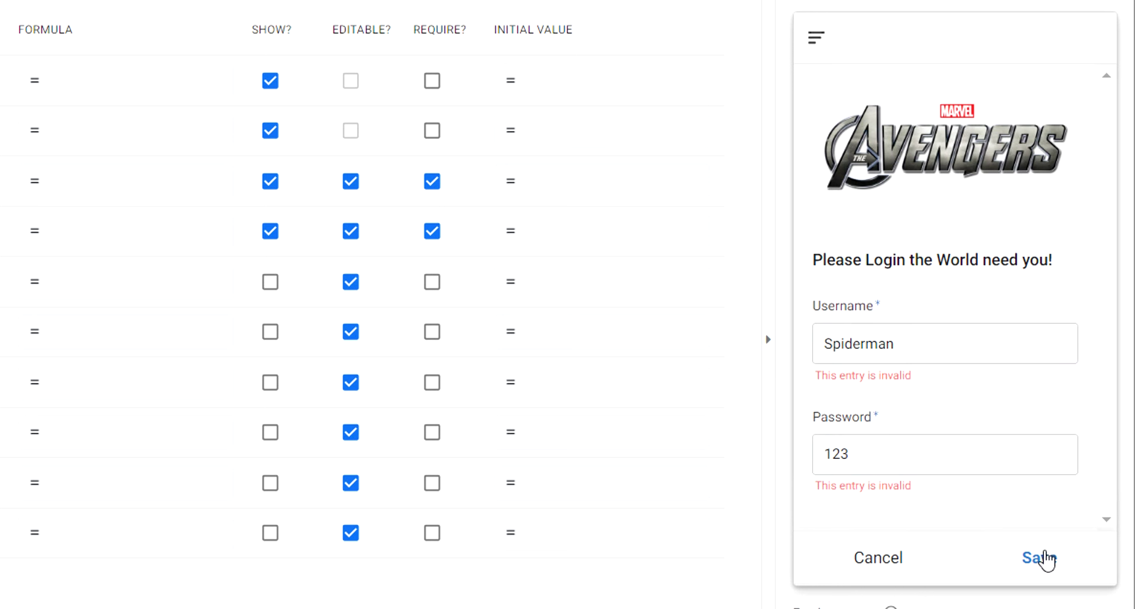
pyautogui.click(942, 346)
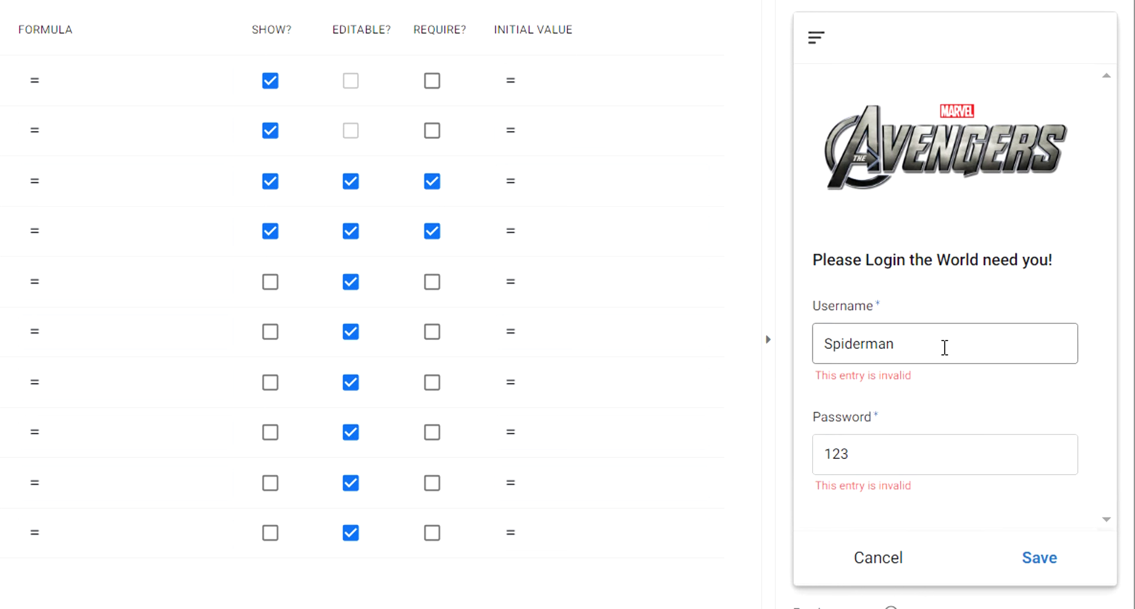
pyautogui.moveTo(942, 347); pyautogui.dragTo(797, 334)
pyautogui.write('Hu')
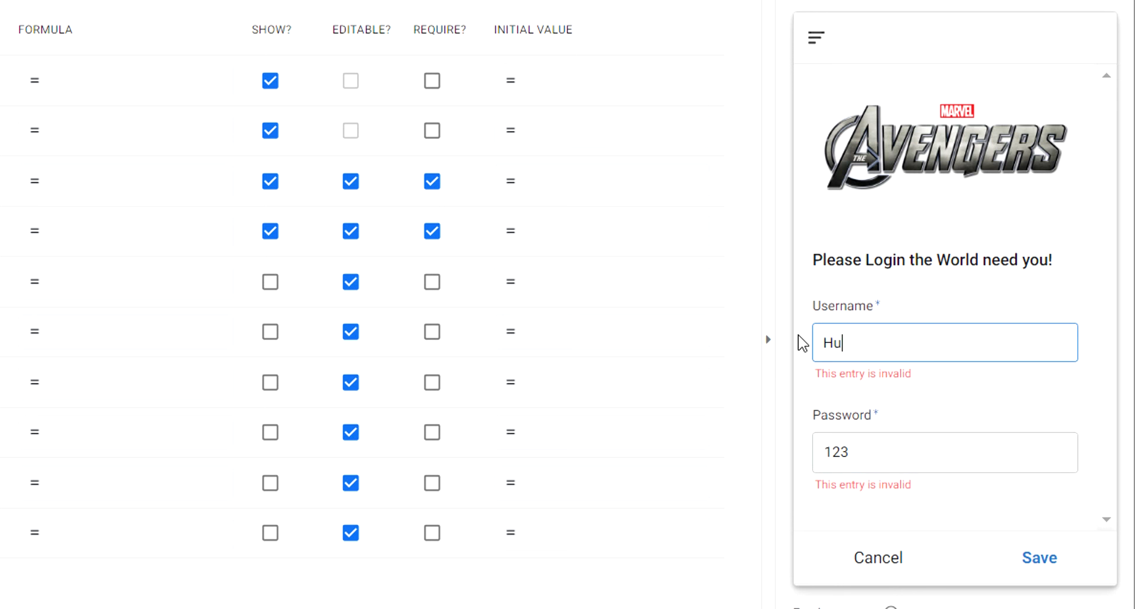
pyautogui.write('lk')
pyautogui.click(942, 390)
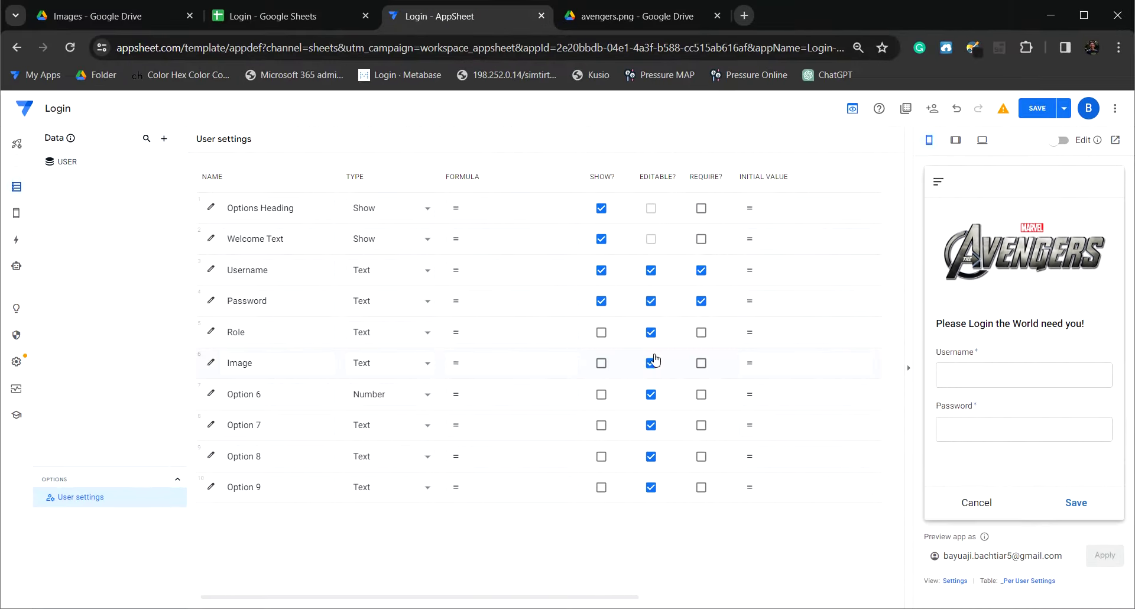
# - Give the Role setting the App Formula lookup([_thisrow].[Username],"USER","name","Role")
pyautogui.click(247, 328)
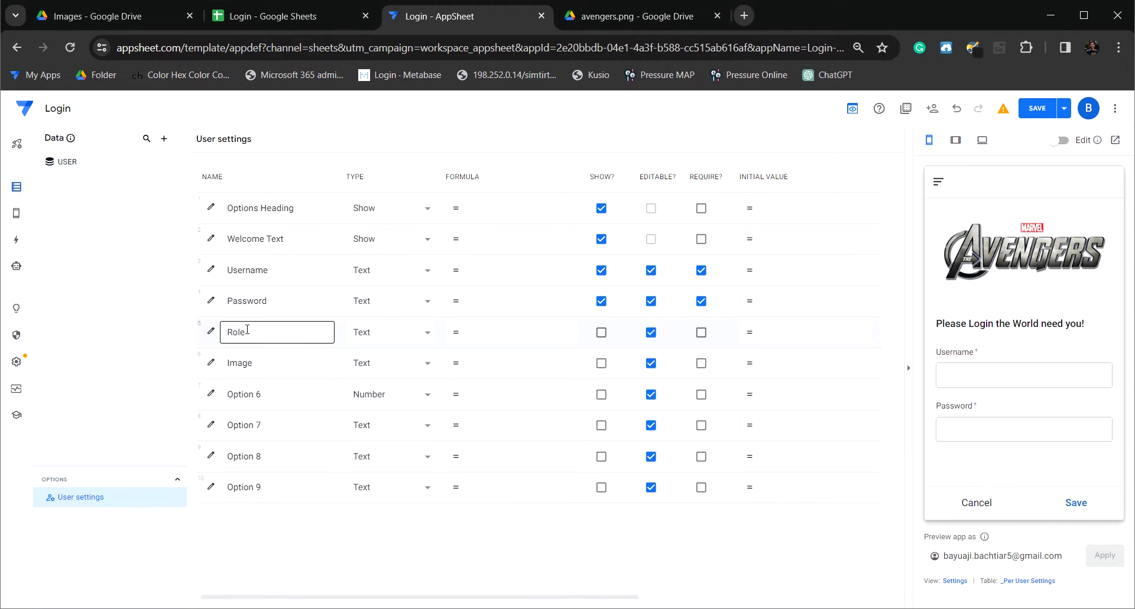
pyautogui.click(485, 343)
pyautogui.hotkey('alt', 'Tab')
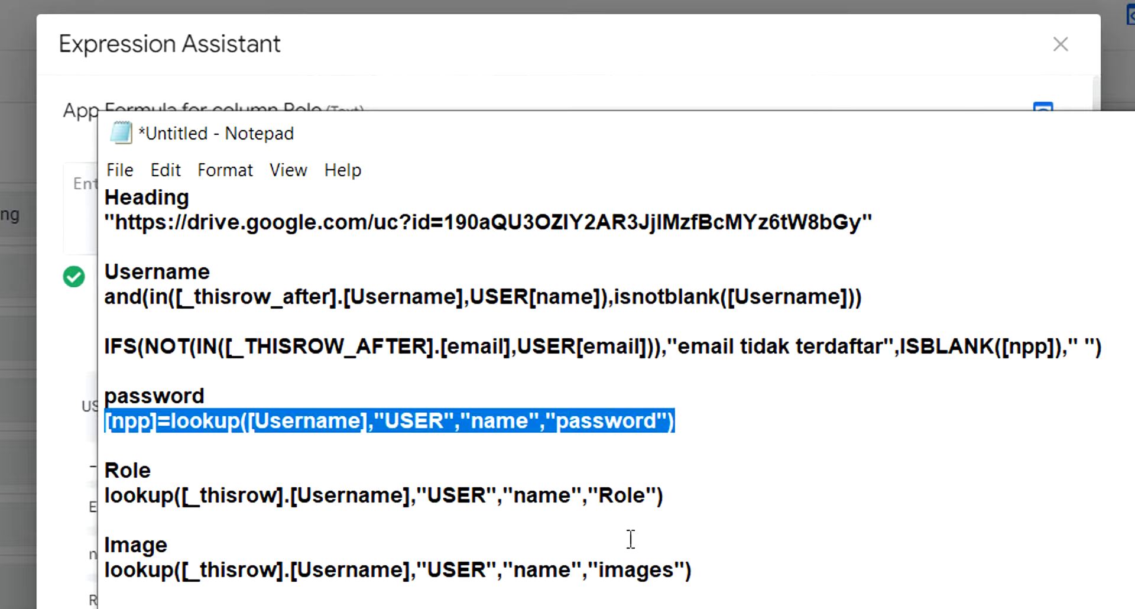
pyautogui.moveTo(691, 477); pyautogui.dragTo(110, 484)
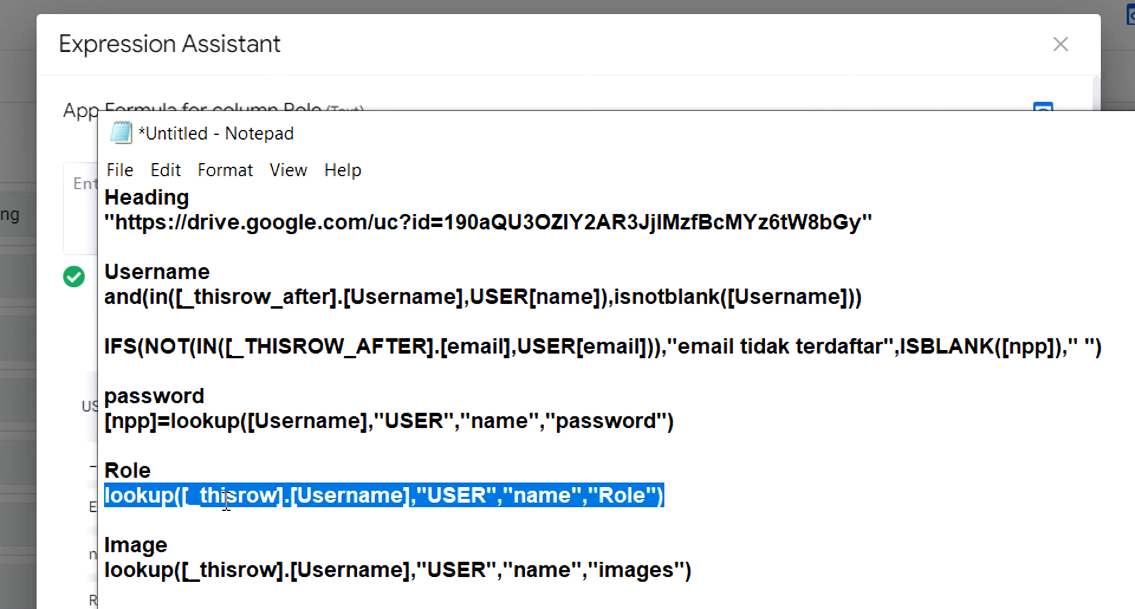
pyautogui.rightClick(380, 491)
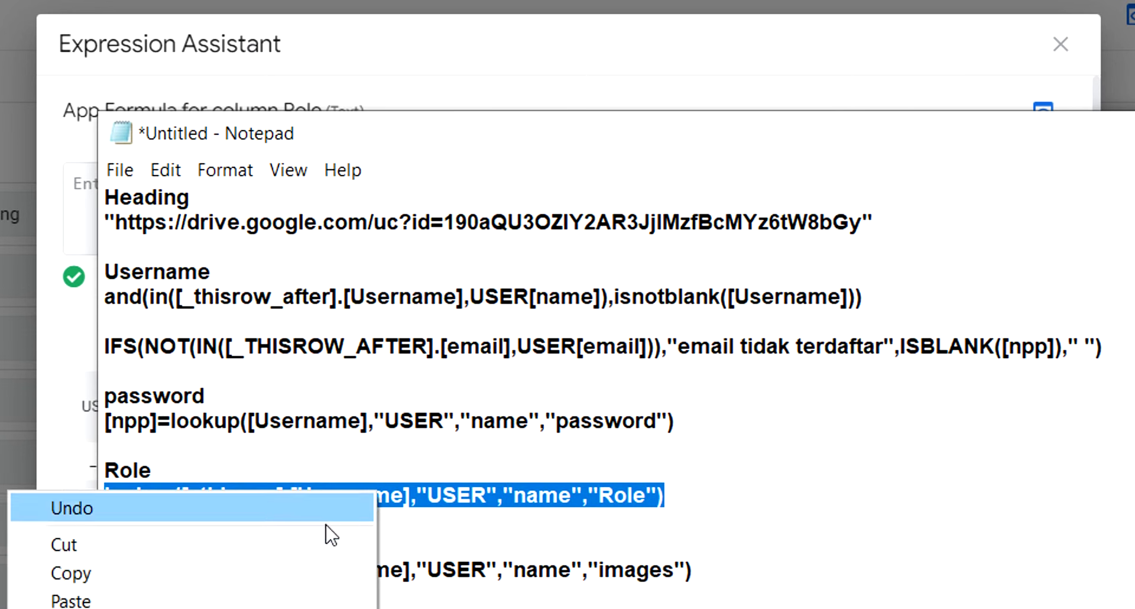
pyautogui.click(251, 571)
pyautogui.click(476, 56)
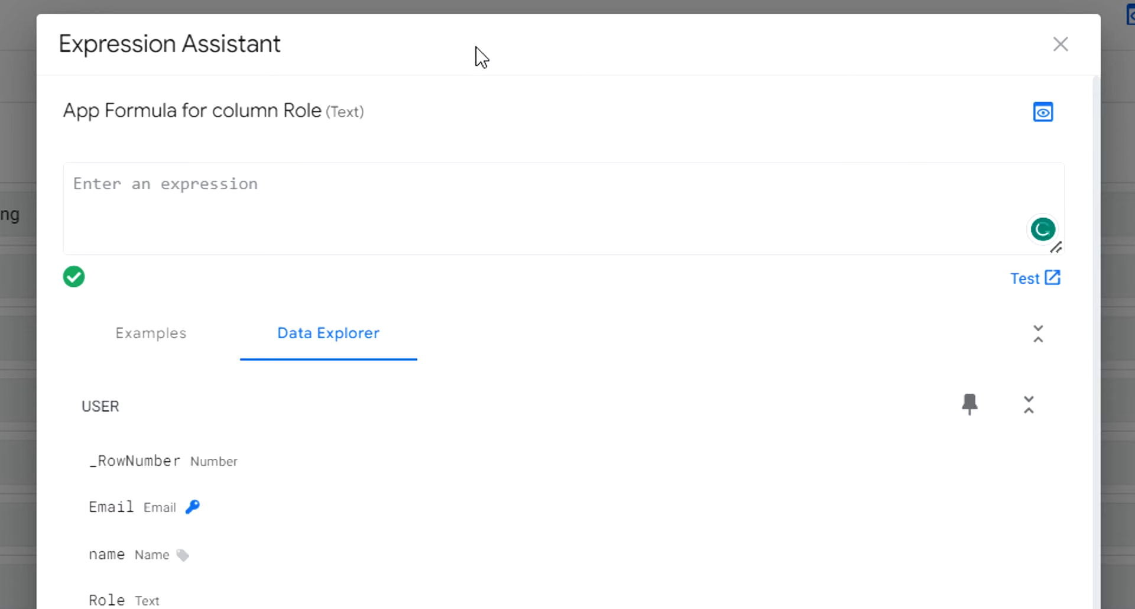
pyautogui.click(208, 197)
pyautogui.hotkey('ctrl', 'v')
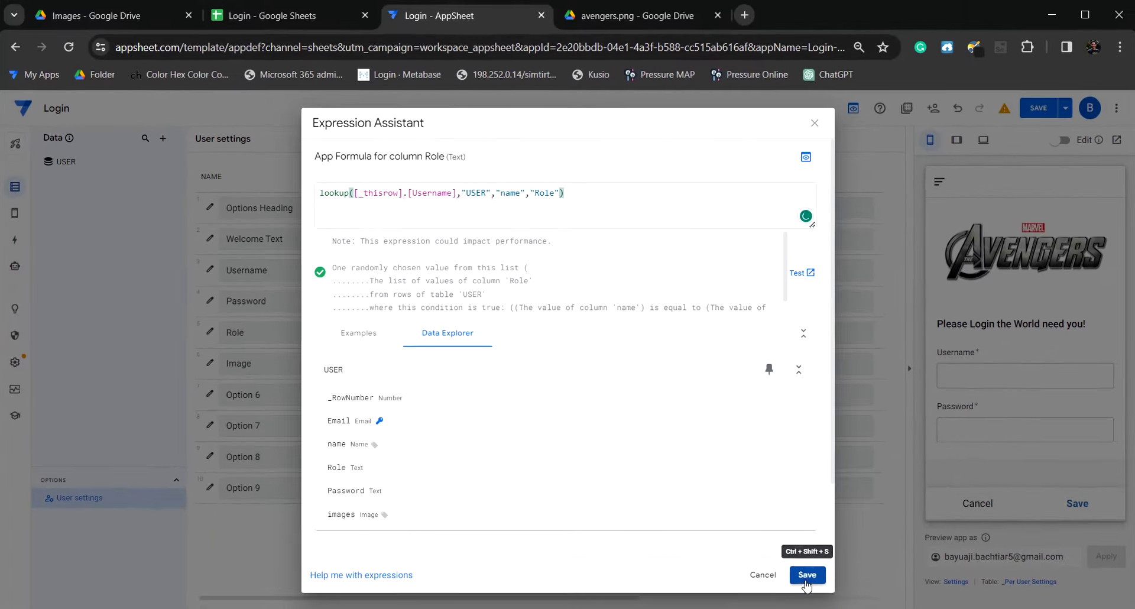
pyautogui.click(805, 576)
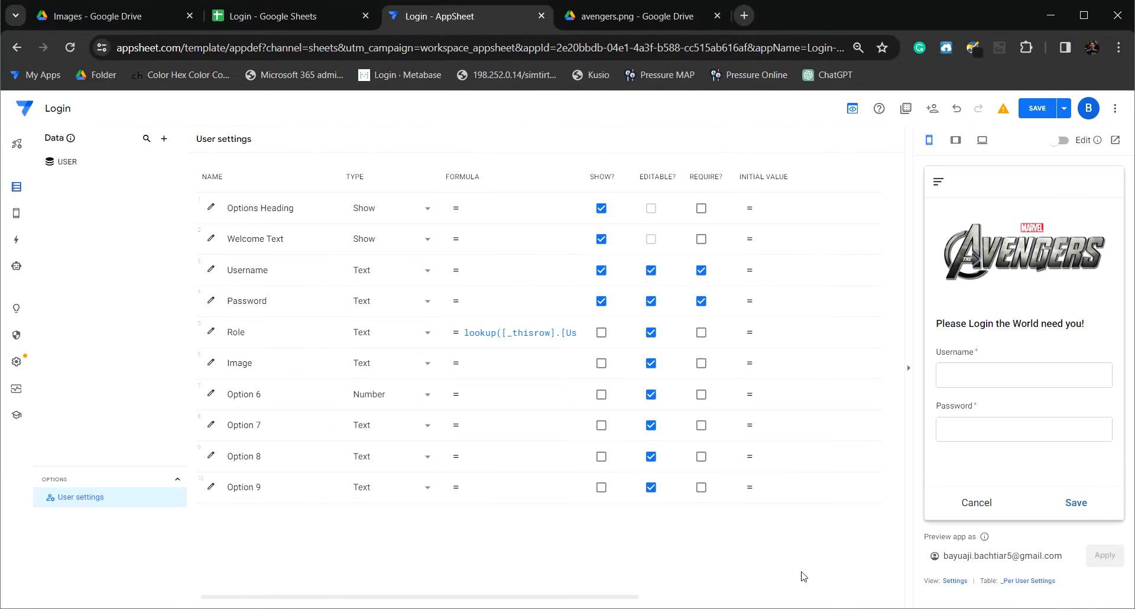
# - Give the Image setting the matching lookup formula fetching "images" from USER
pyautogui.click(536, 373)
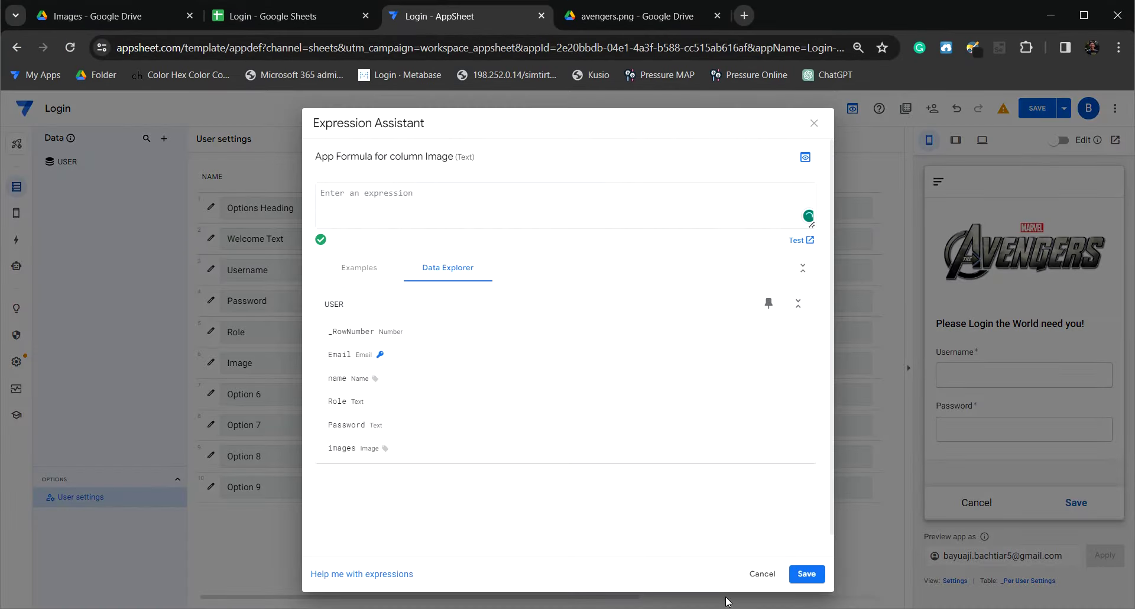
pyautogui.hotkey('alt', 'Tab')
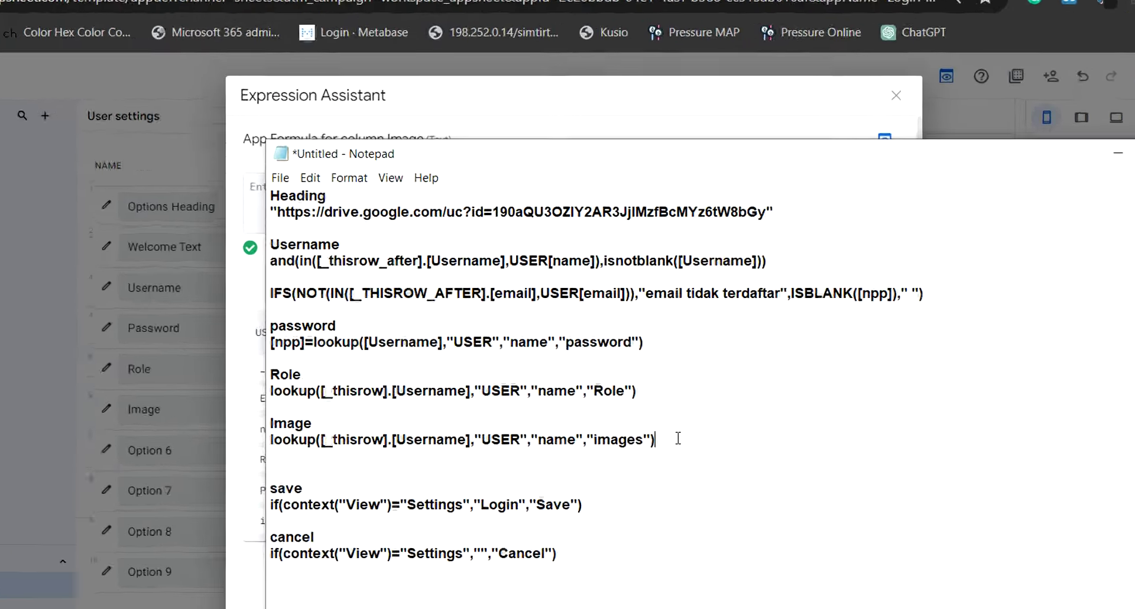
pyautogui.moveTo(630, 385); pyautogui.dragTo(335, 385)
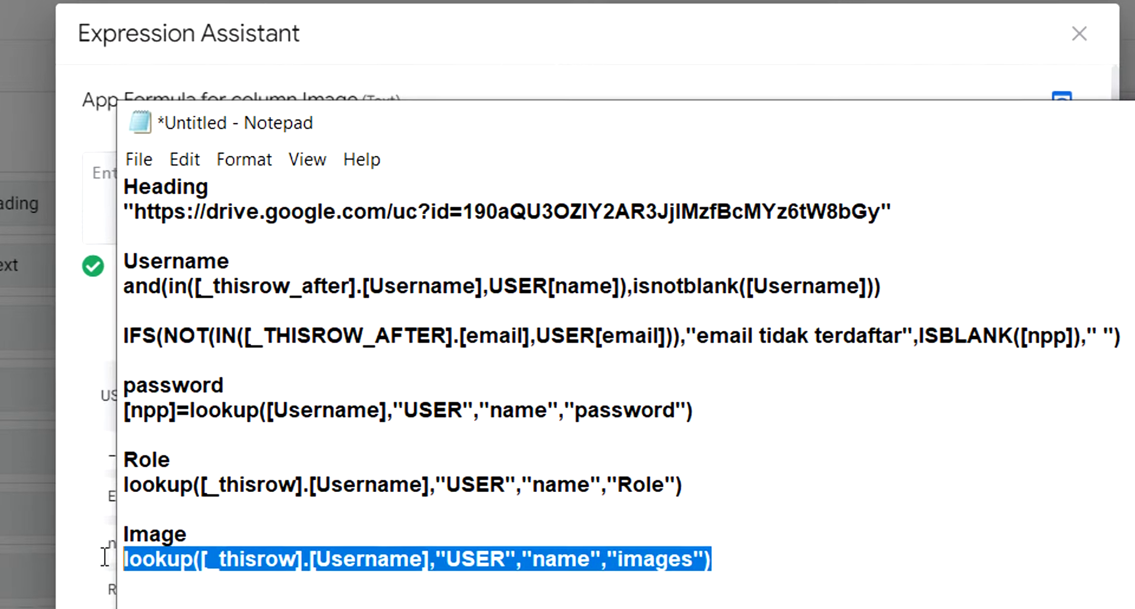
pyautogui.rightClick(424, 558)
pyautogui.click(178, 605)
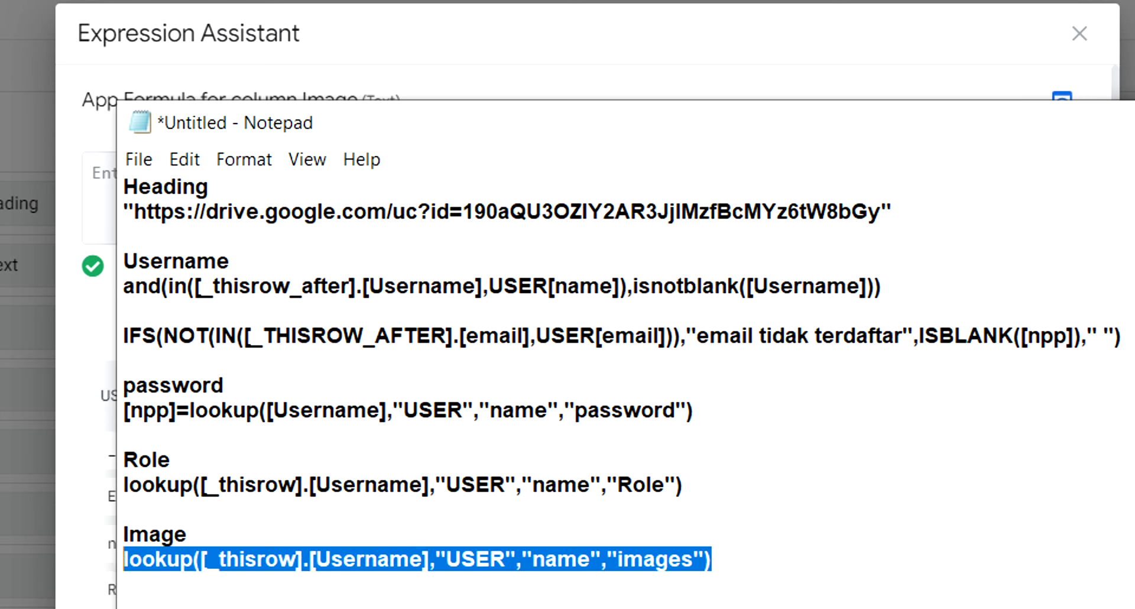
pyautogui.click(668, 79)
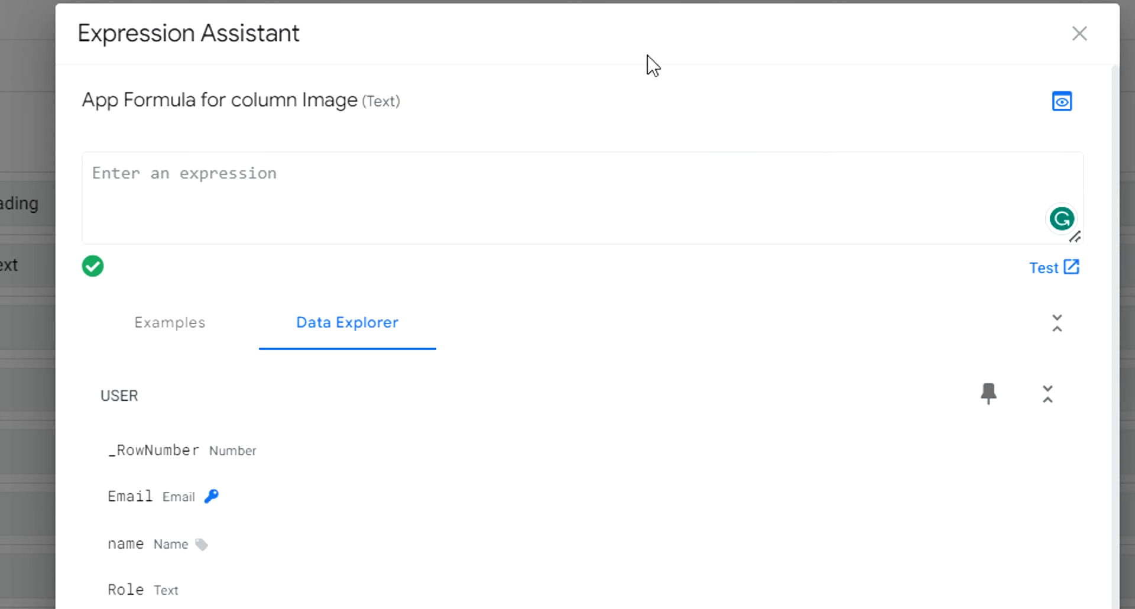
pyautogui.rightClick(323, 206)
pyautogui.click(437, 495)
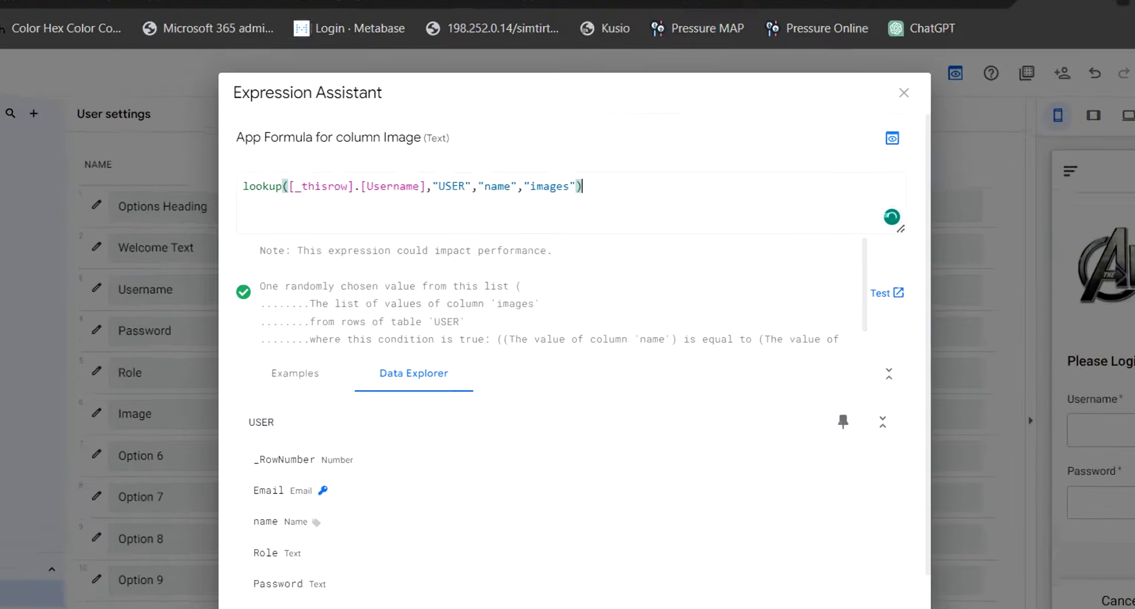
pyautogui.click(808, 573)
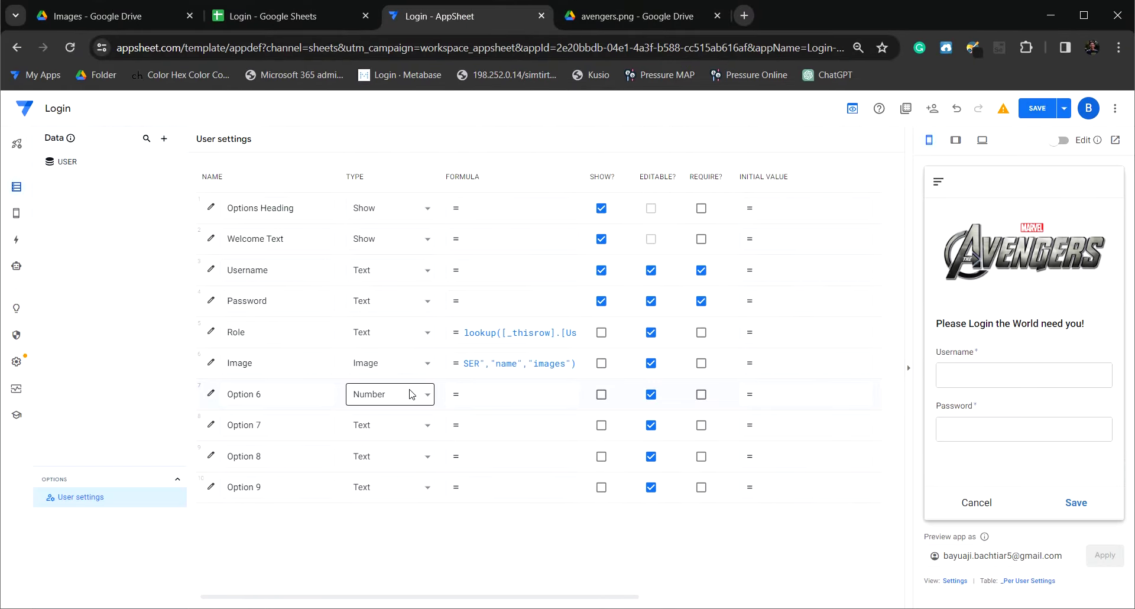
# - Show the Role field on the login form, save, and scroll the preview to check Hulk's picture
pyautogui.click(1037, 108)
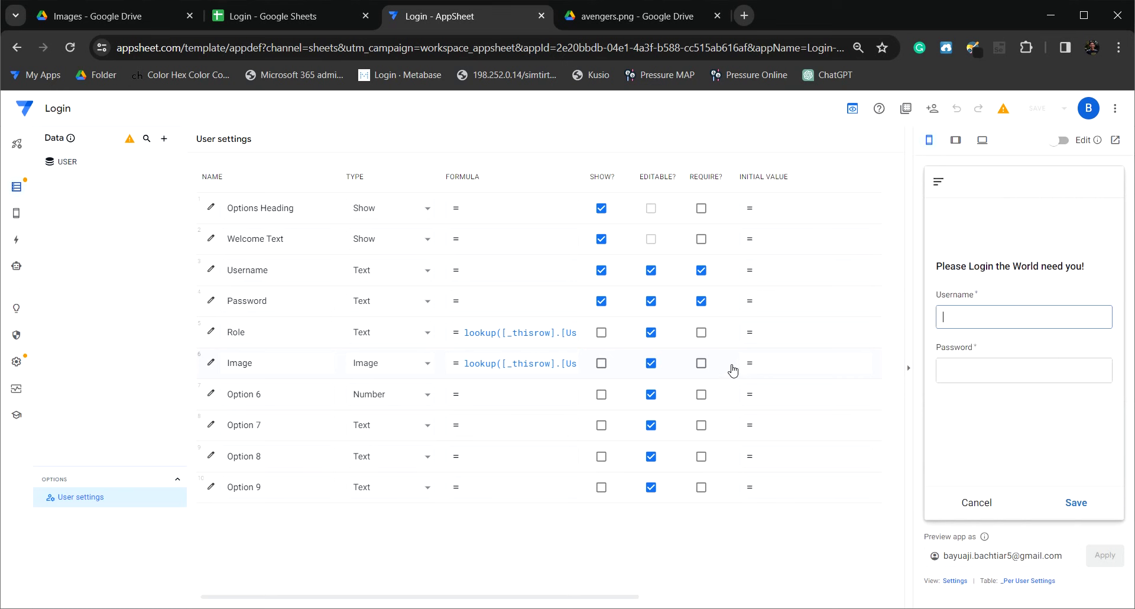
pyautogui.click(601, 333)
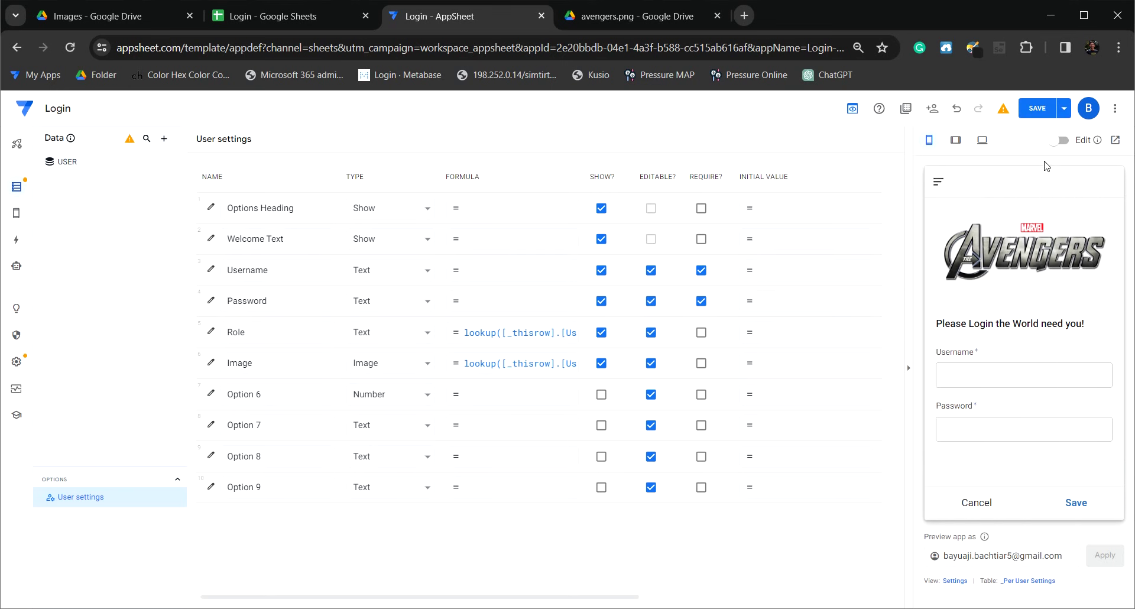
pyautogui.click(1039, 109)
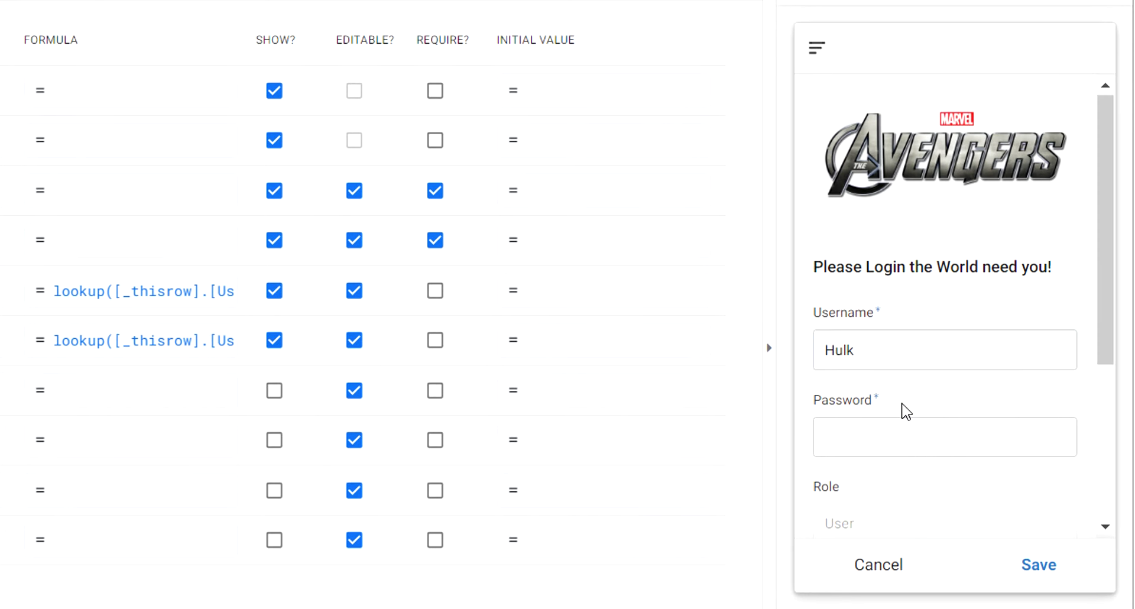
pyautogui.scroll(-4, 899, 407)
pyautogui.scroll(-1, 943, 434)
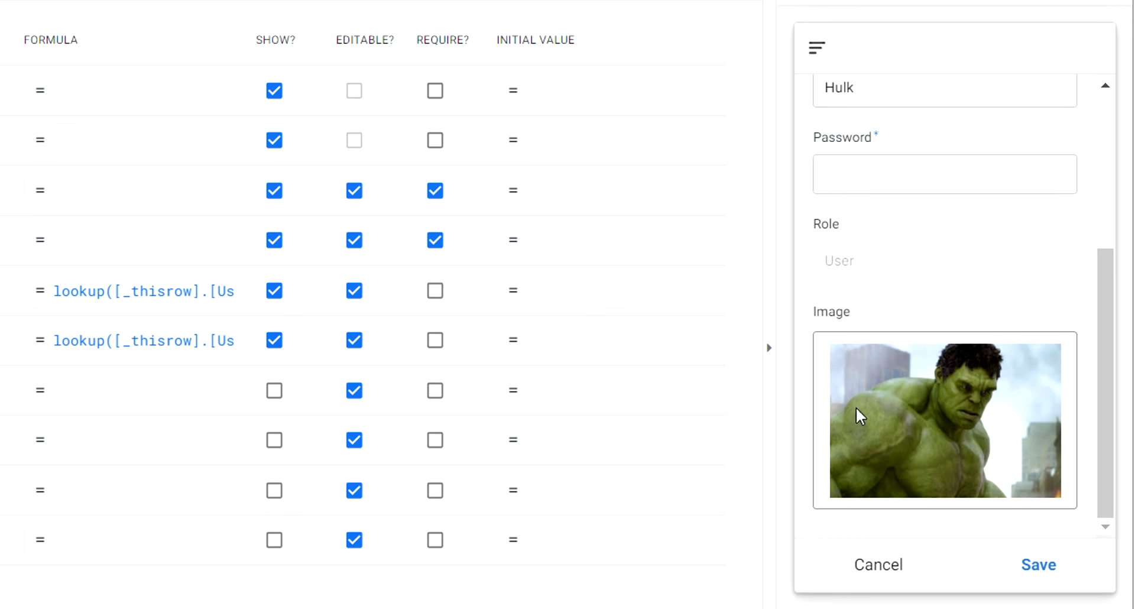
pyautogui.scroll(5, 953, 436)
pyautogui.scroll(-5, 952, 437)
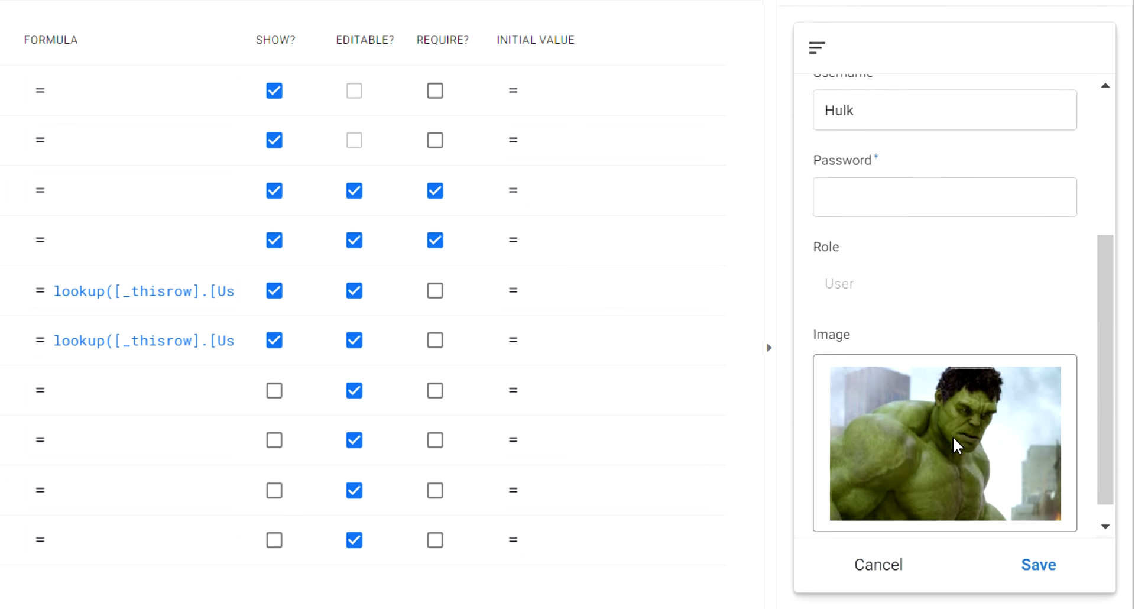
pyautogui.scroll(5, 951, 434)
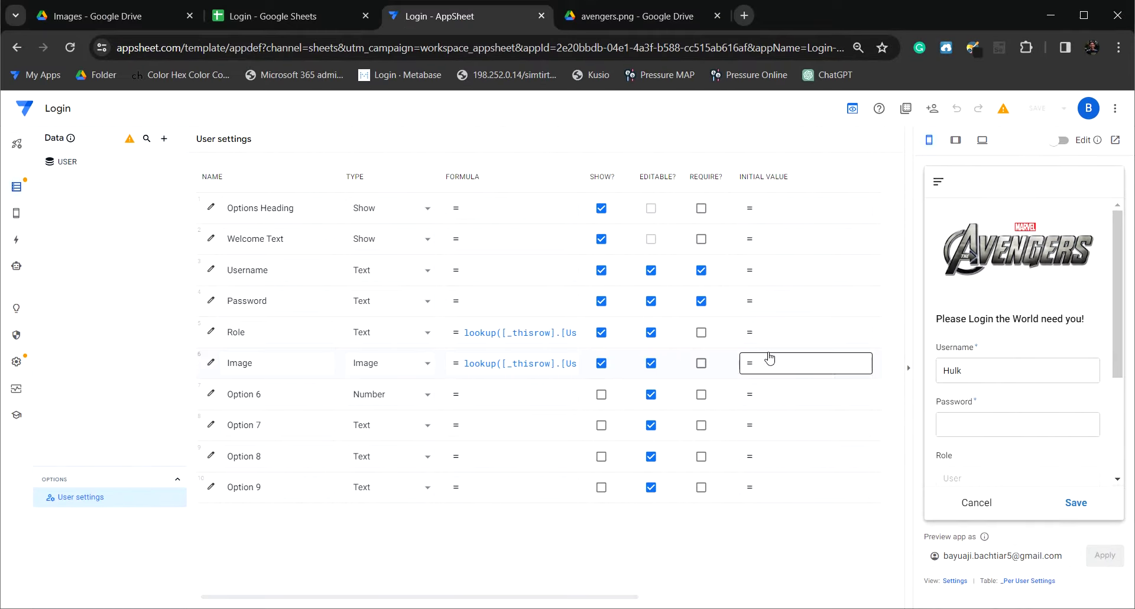
# - Untick Show? for Image and Role, then save the app
pyautogui.click(601, 364)
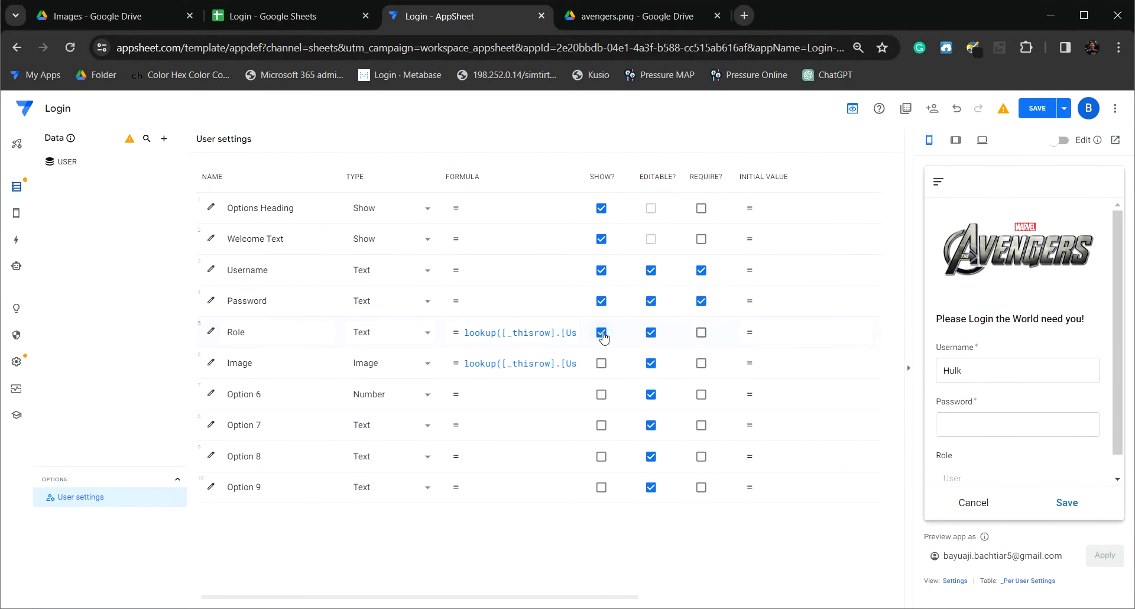
pyautogui.click(601, 333)
pyautogui.click(1037, 108)
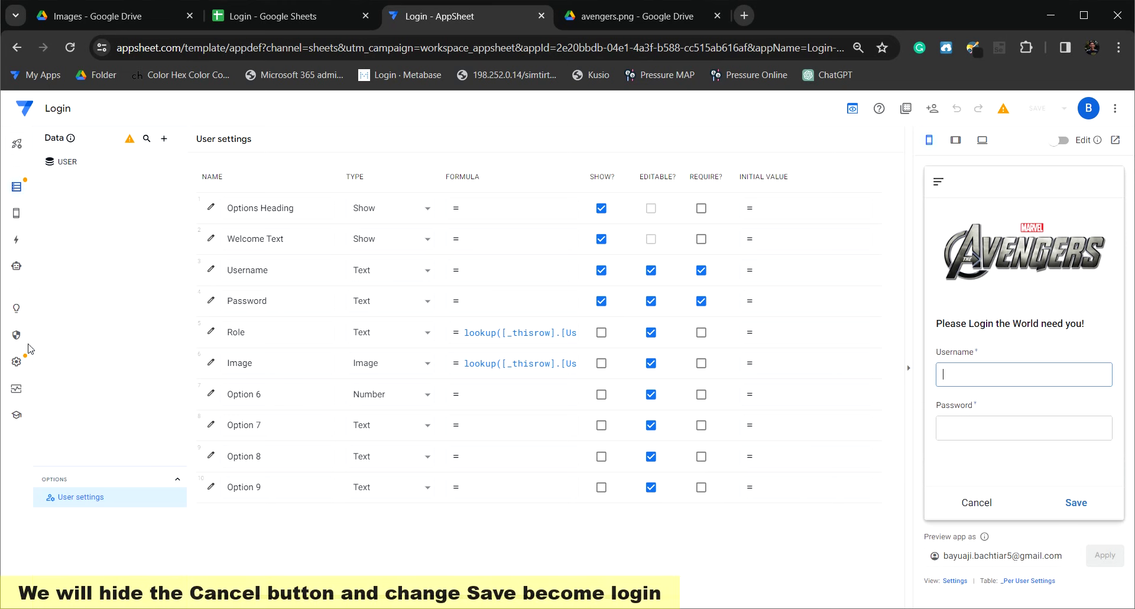
# - Find the Save label in Views localization and clear its existing text
pyautogui.click(16, 361)
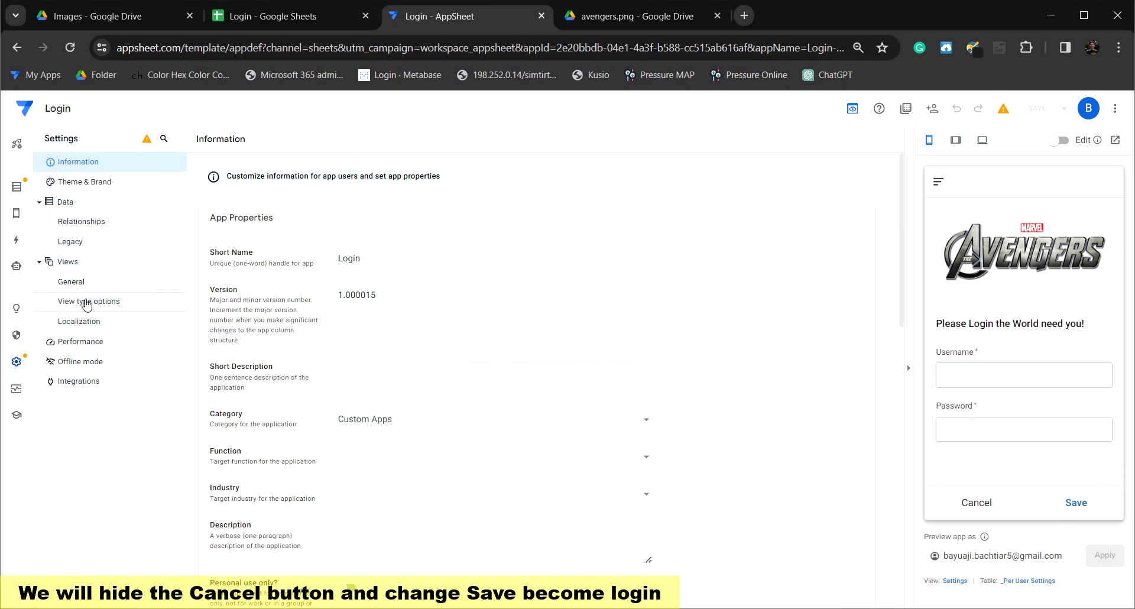
pyautogui.click(86, 320)
pyautogui.scroll(-3, 295, 442)
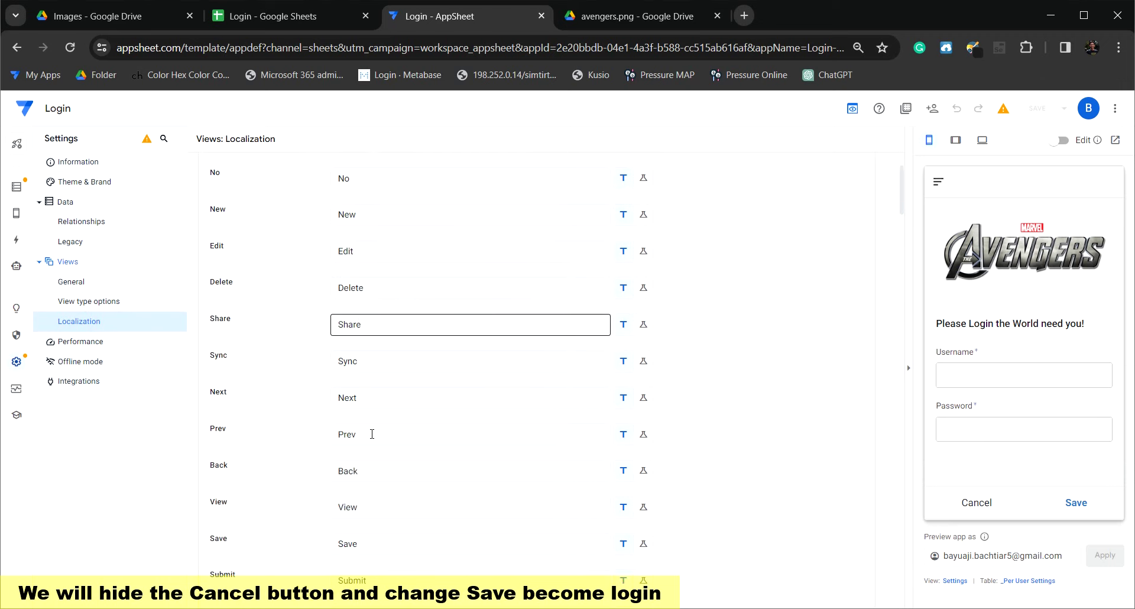
pyautogui.scroll(-2, 296, 442)
pyautogui.scroll(-1, 297, 443)
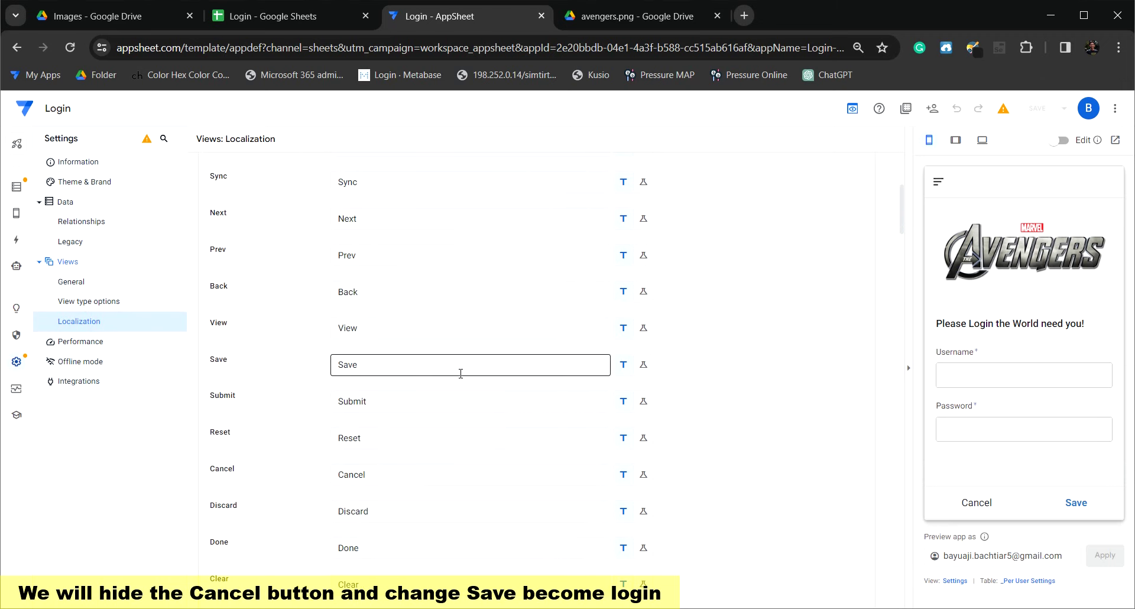
pyautogui.click(645, 370)
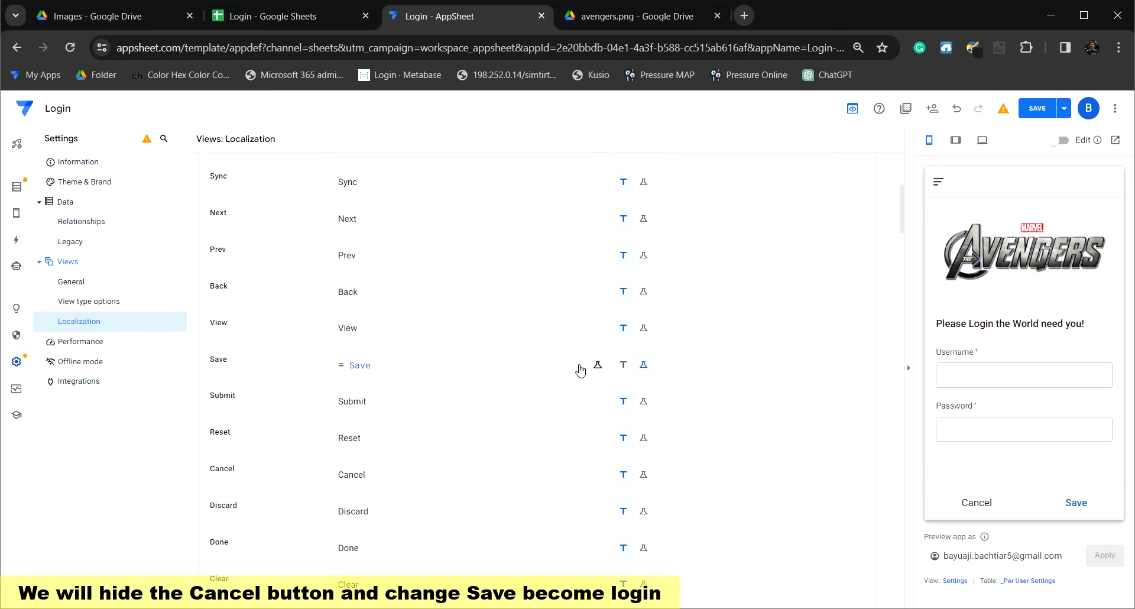
pyautogui.click(431, 364)
pyautogui.doubleClick(344, 233)
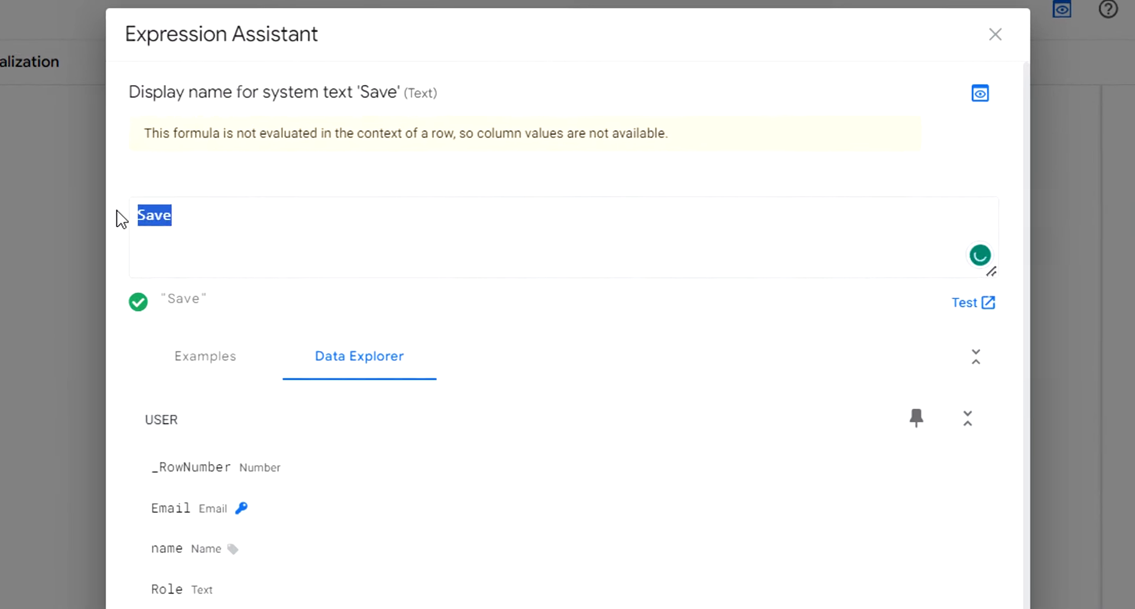
pyautogui.press('BackSpace')
# - Set the Save label to if(context("View")="Settings","Login","Save") and save the app
pyautogui.hotkey('alt', 'Tab')
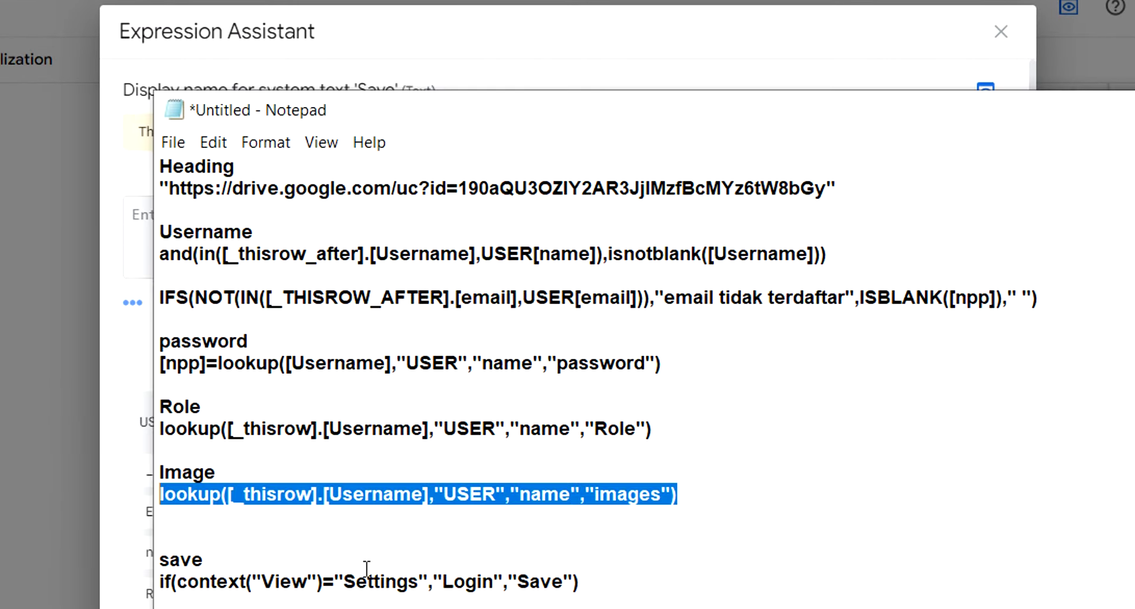
pyautogui.moveTo(606, 582); pyautogui.dragTo(157, 579)
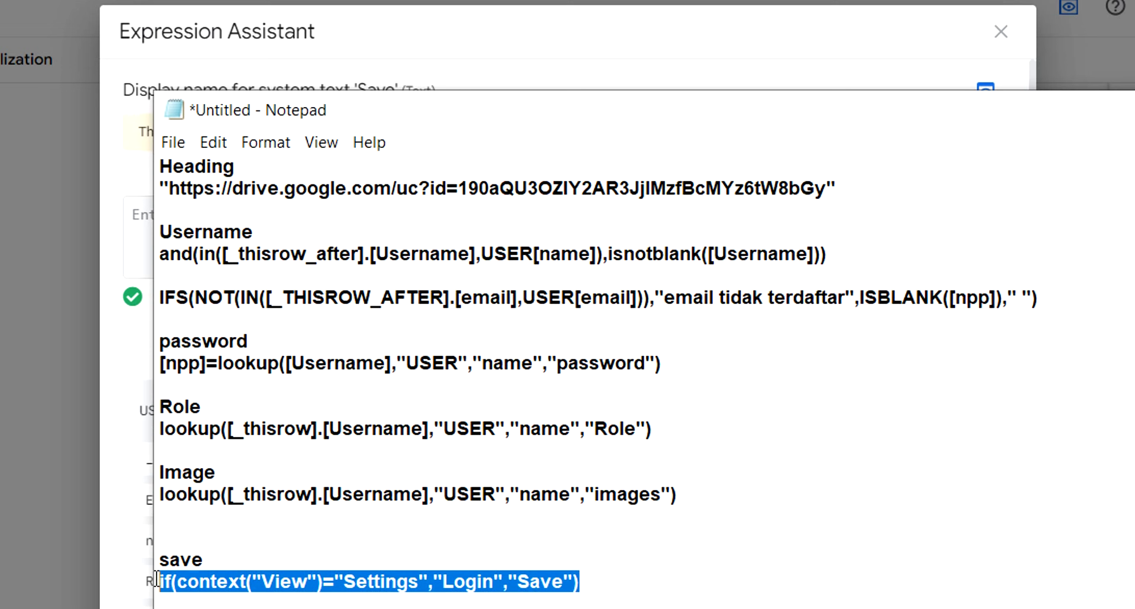
pyautogui.rightClick(356, 588)
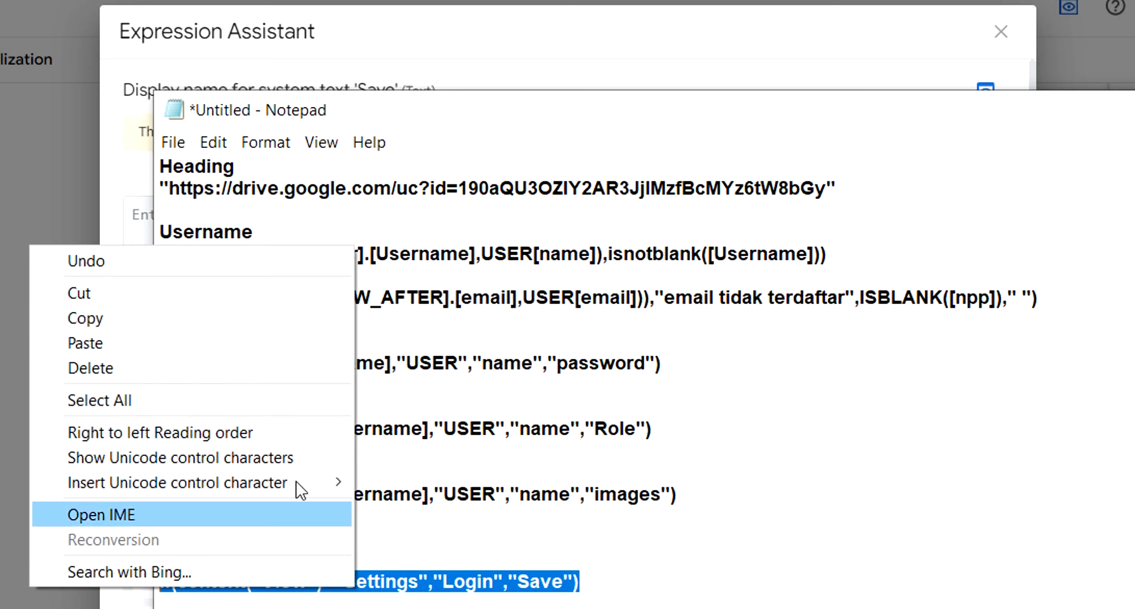
pyautogui.click(156, 319)
pyautogui.click(441, 28)
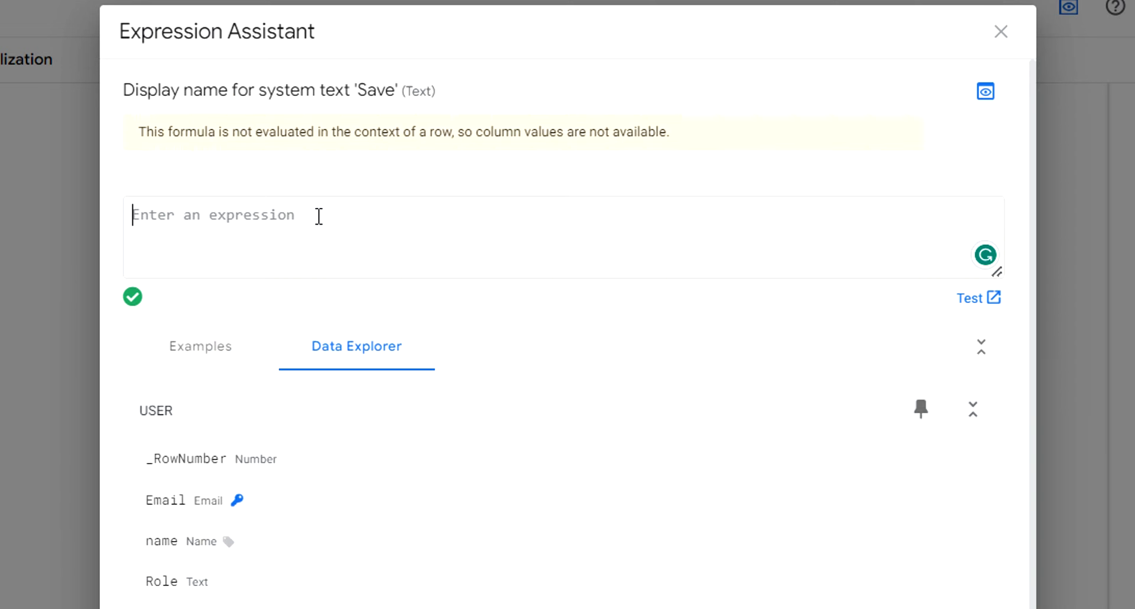
pyautogui.hotkey('ctrl', 'v')
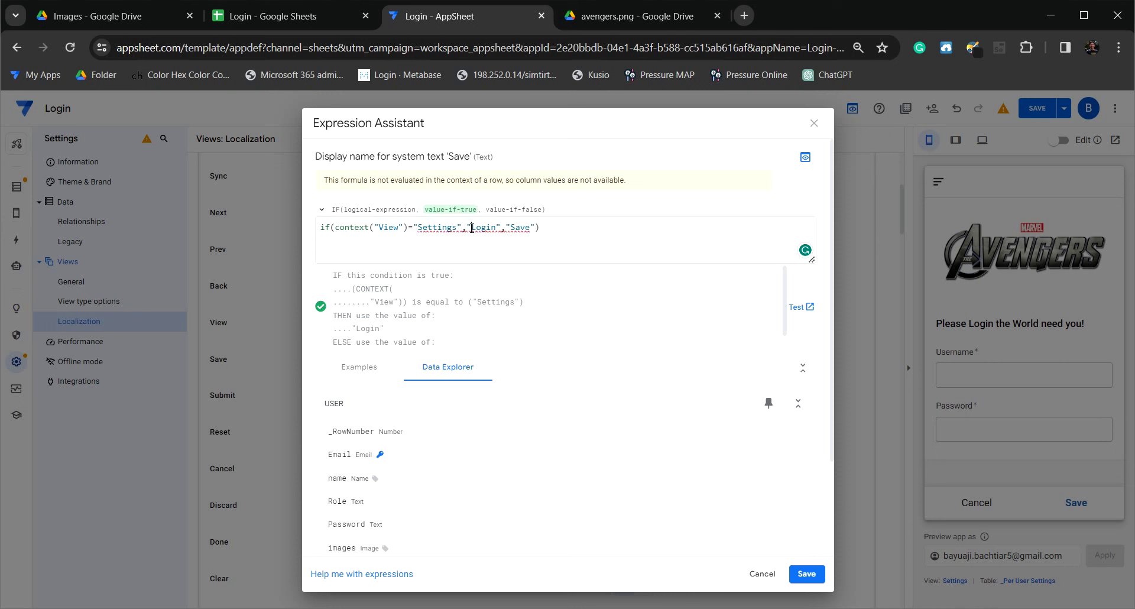
pyautogui.moveTo(471, 230); pyautogui.dragTo(493, 232)
pyautogui.click(633, 233)
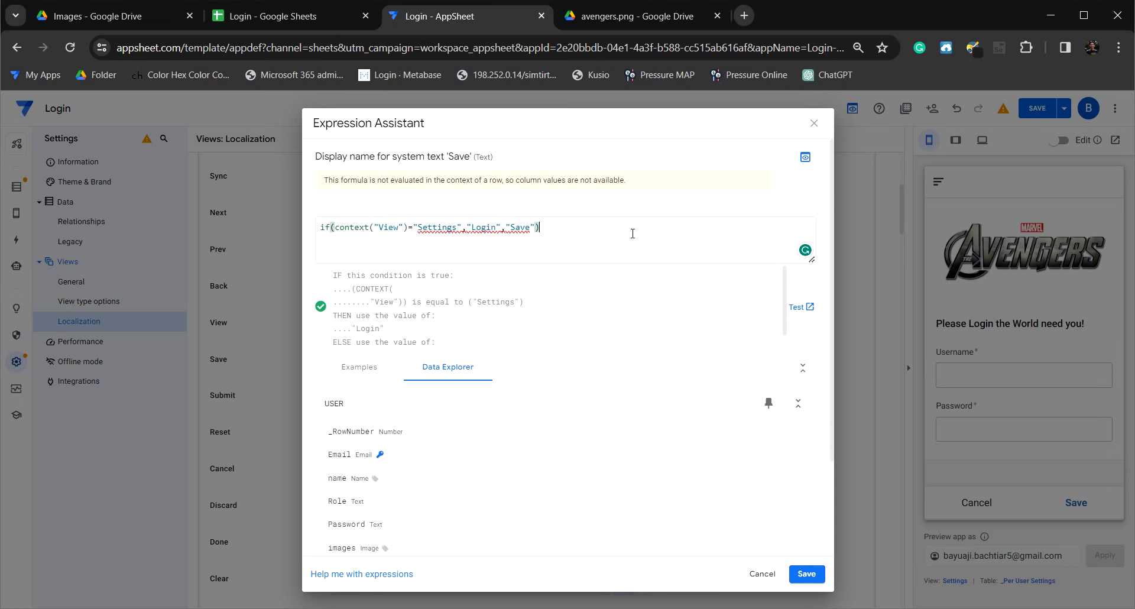
pyautogui.click(813, 574)
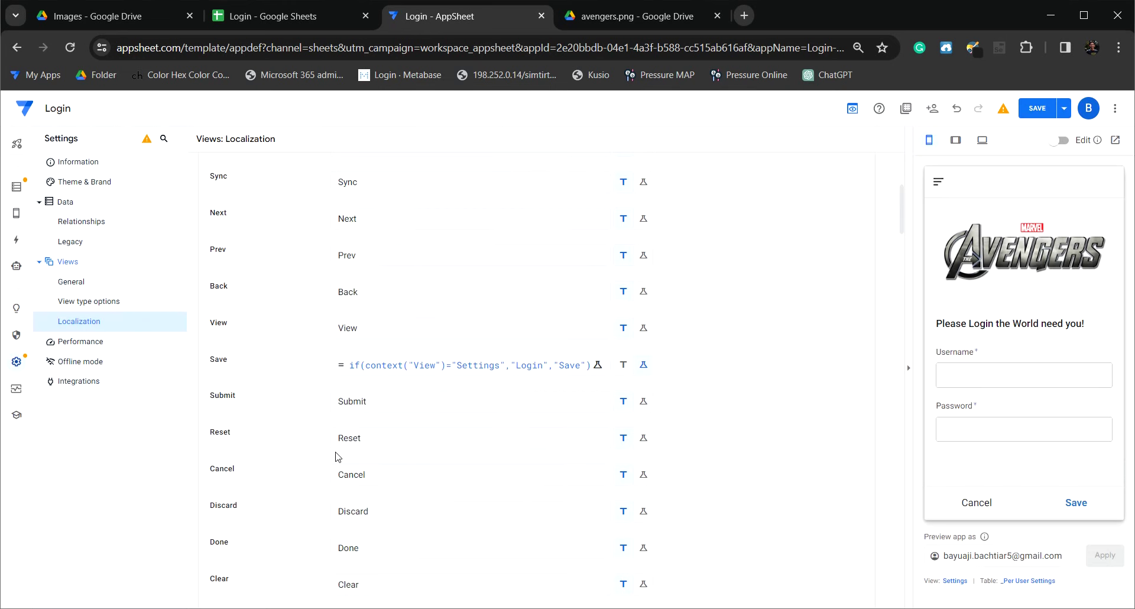
pyautogui.click(1031, 108)
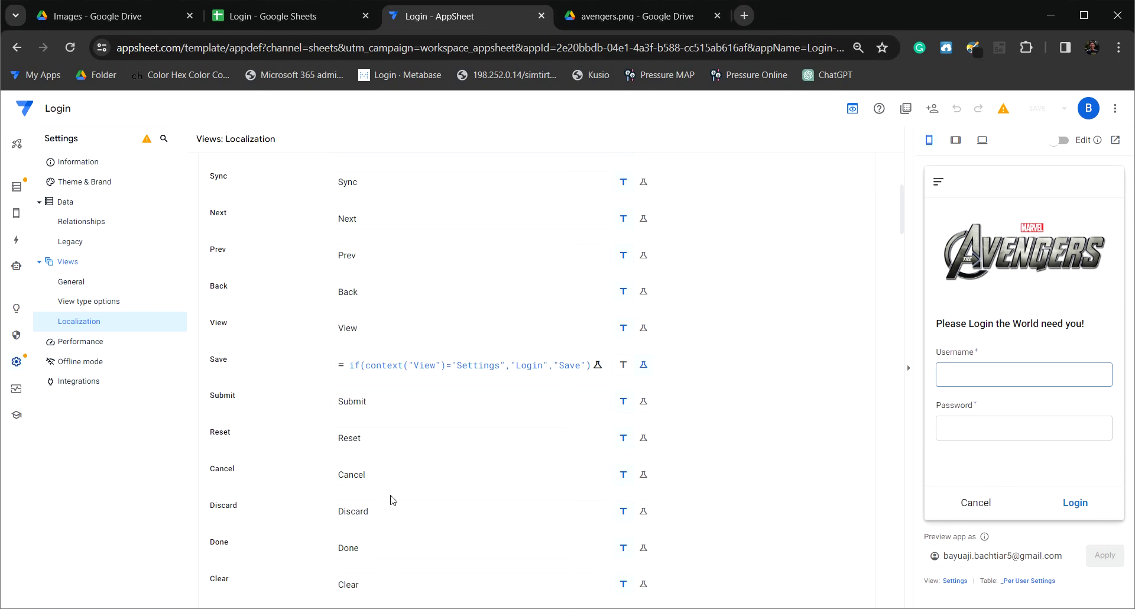
# - Replace the Cancel label text with the formula if(context("View")="Settings","","Cancel")
pyautogui.click(644, 474)
pyautogui.click(481, 475)
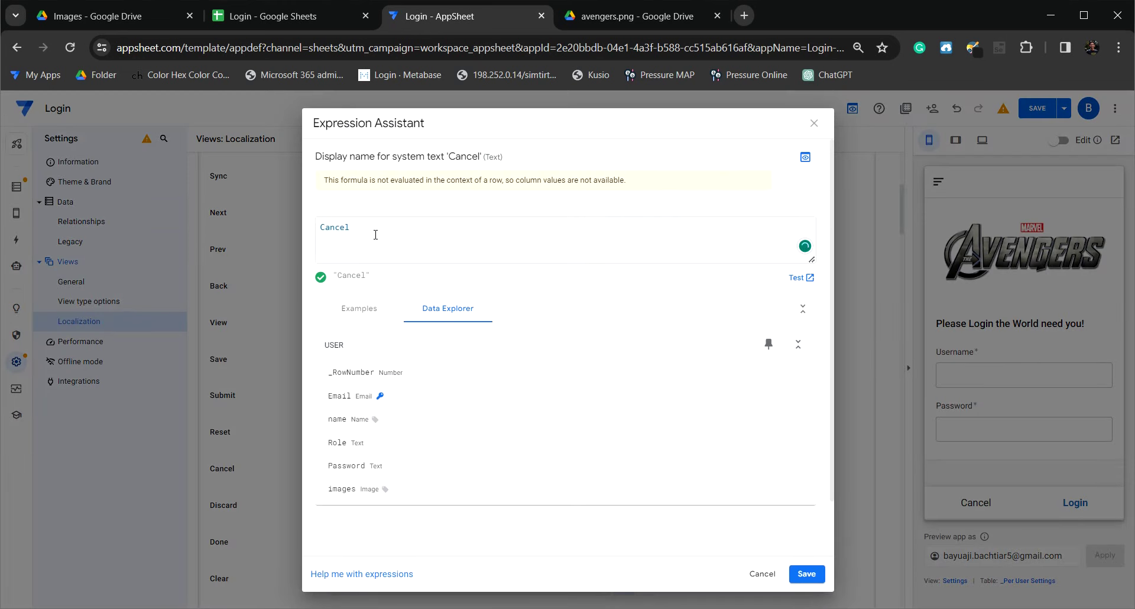
pyautogui.hotkey('ctrl', 'a')
pyautogui.press('BackSpace')
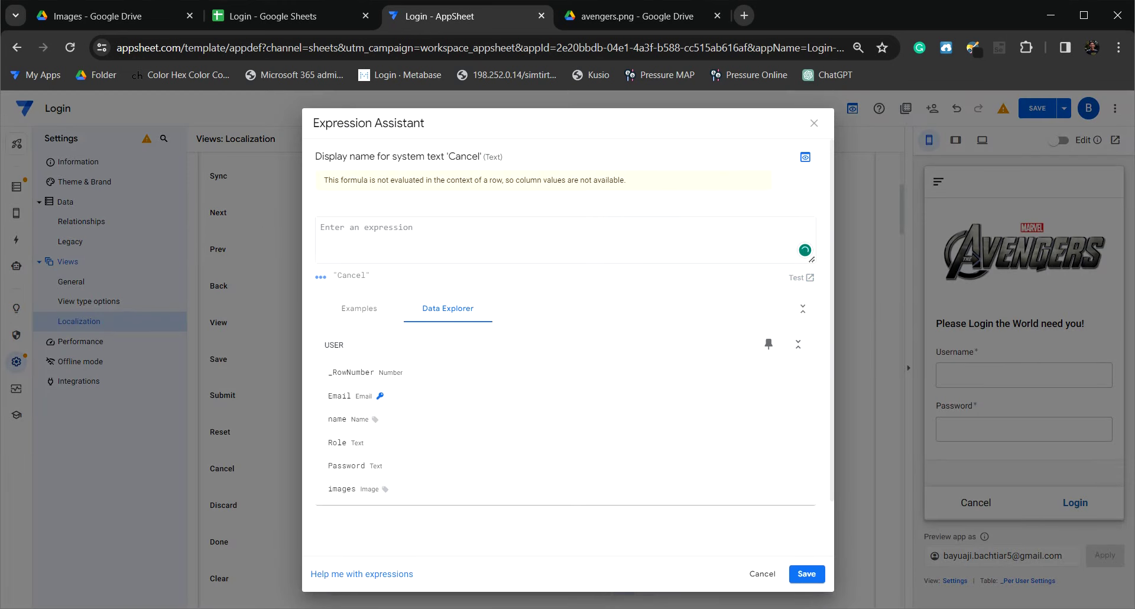
pyautogui.hotkey('alt', 'Tab')
pyautogui.moveTo(567, 473); pyautogui.dragTo(335, 473)
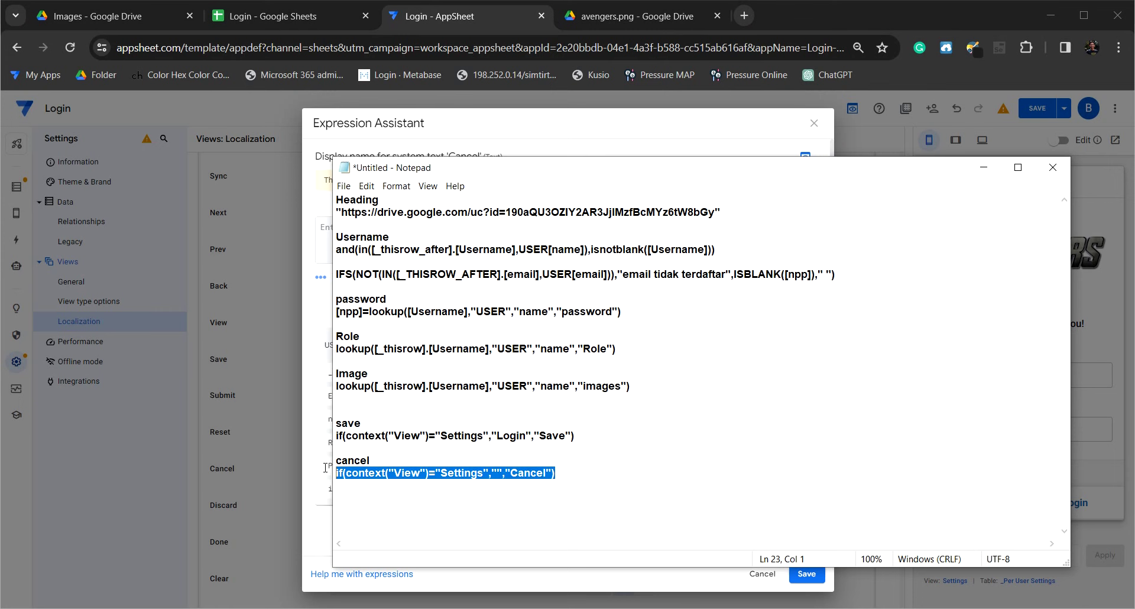
pyautogui.rightClick(471, 468)
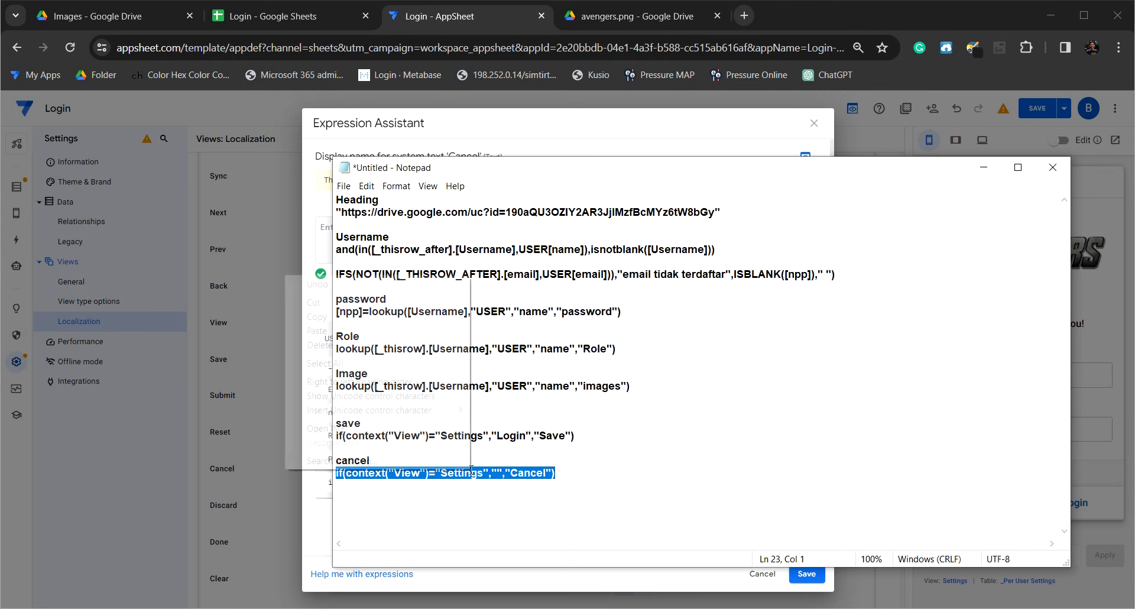
pyautogui.click(354, 316)
pyautogui.click(492, 123)
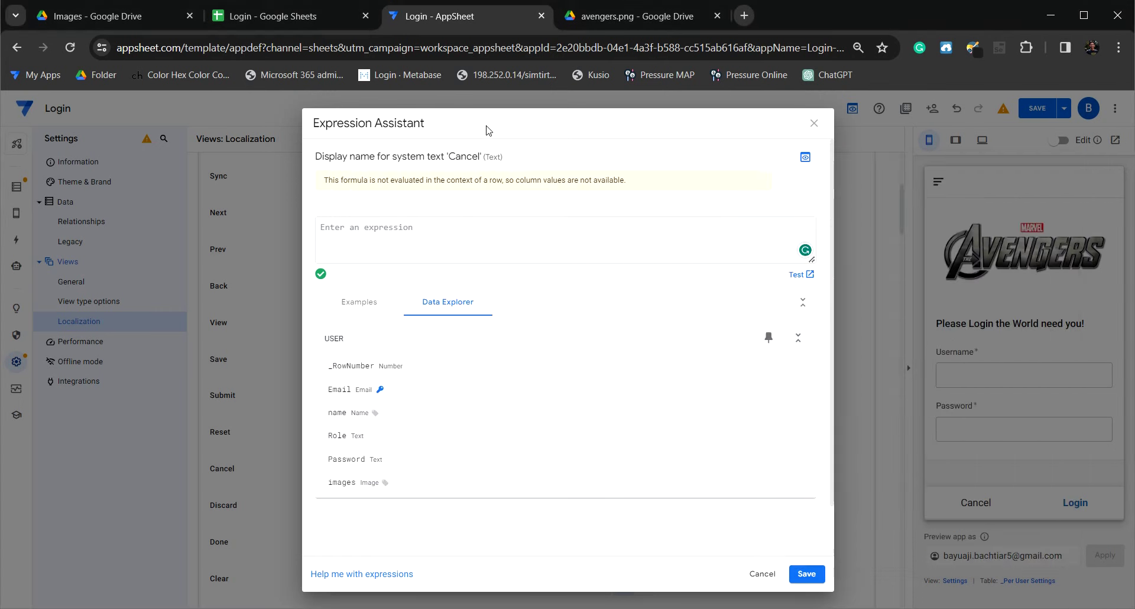
pyautogui.hotkey('ctrl', 'v')
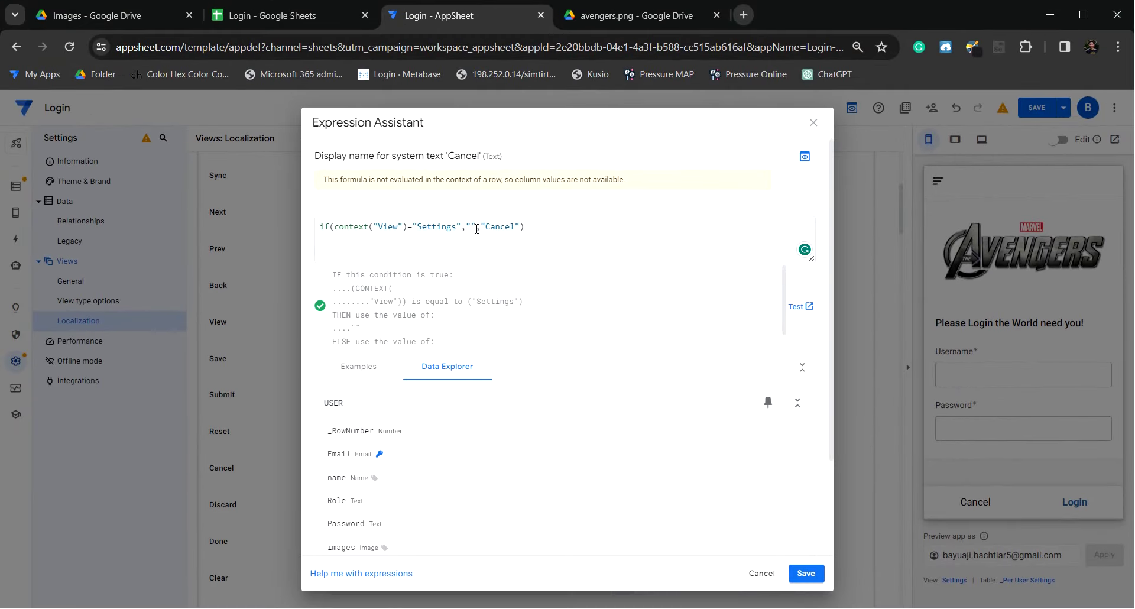
# - Confirm the Cancel label formula and save the app
pyautogui.moveTo(476, 228); pyautogui.dragTo(464, 228)
pyautogui.click(672, 307)
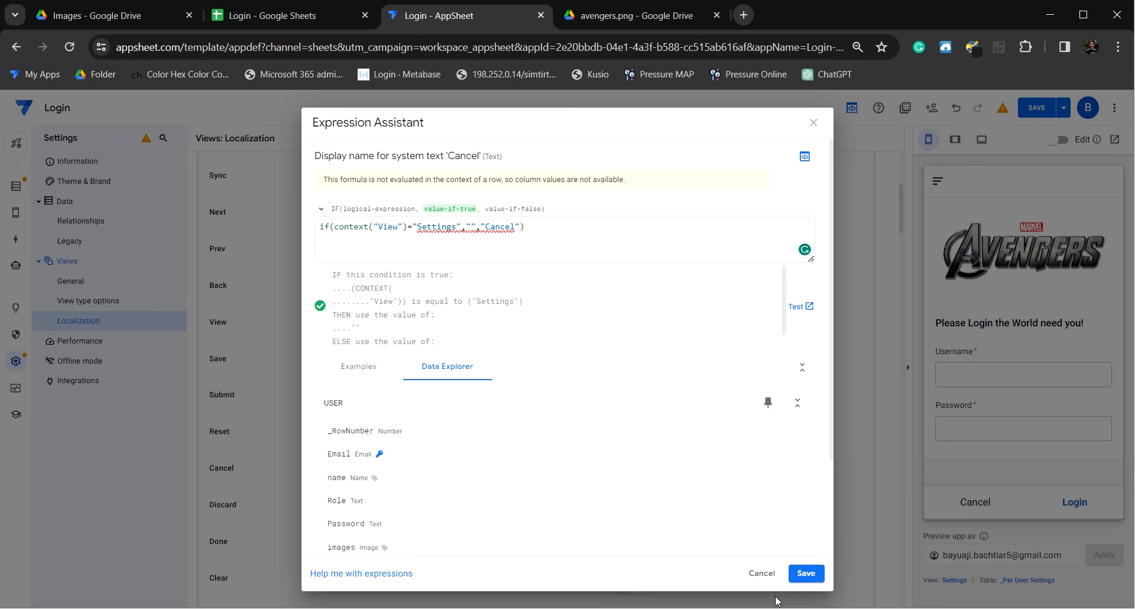
pyautogui.click(805, 573)
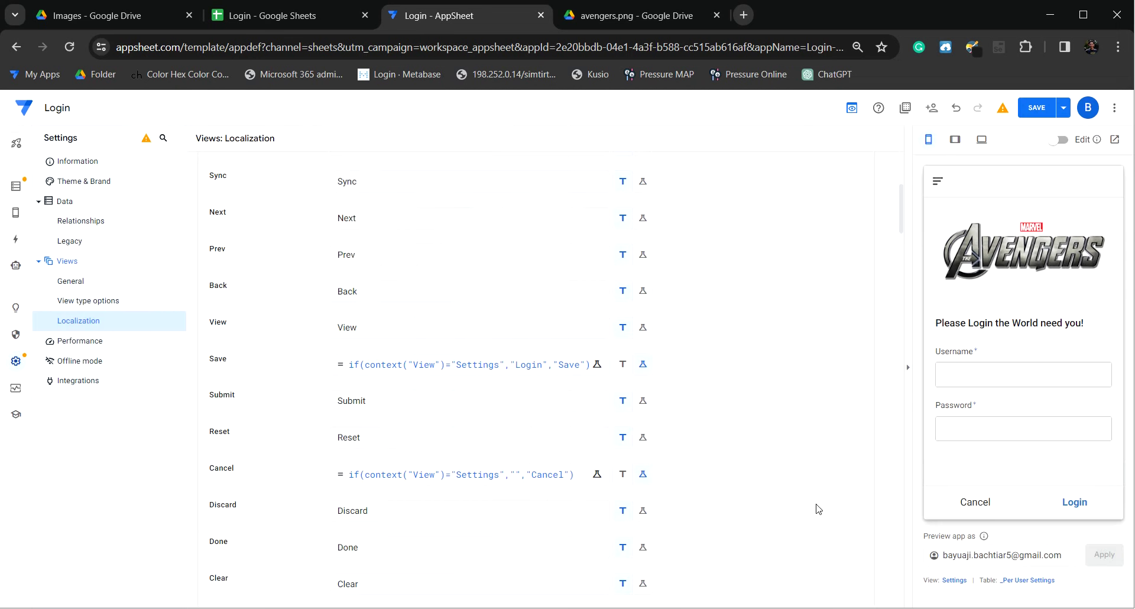
pyautogui.click(1032, 110)
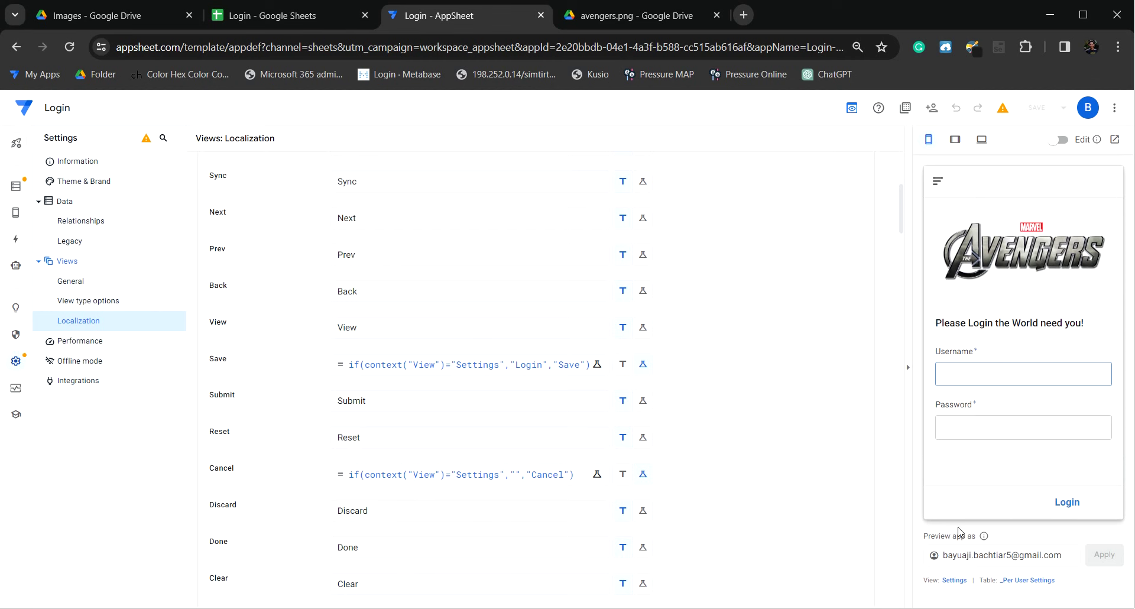
# - Set the Settings view display name to an IF formula: Logout when Username and Password are filled, else Login
pyautogui.click(937, 181)
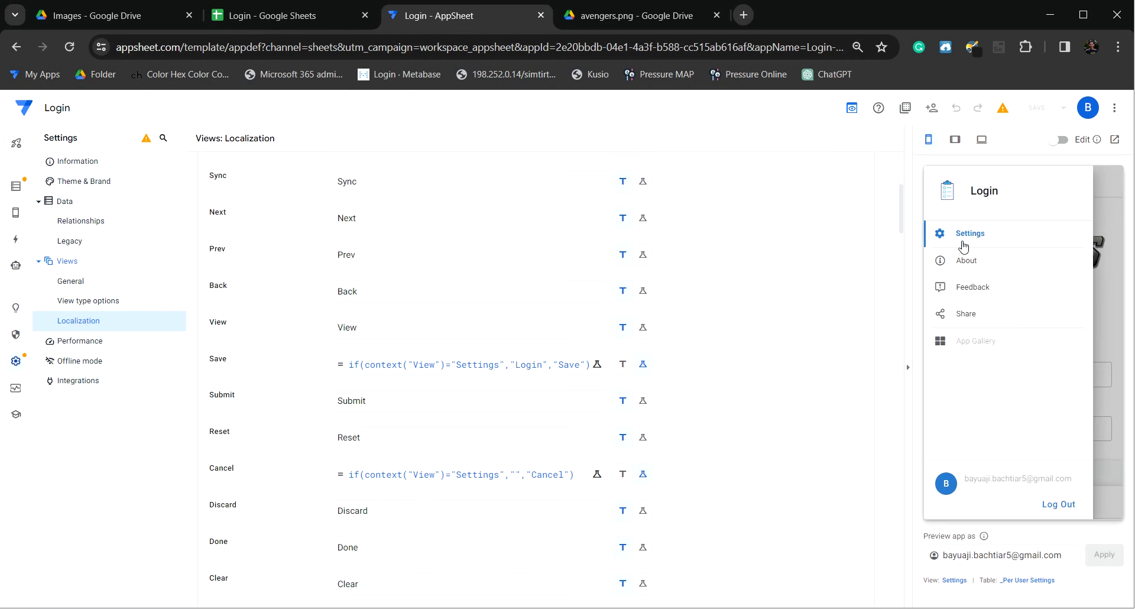
pyautogui.click(953, 580)
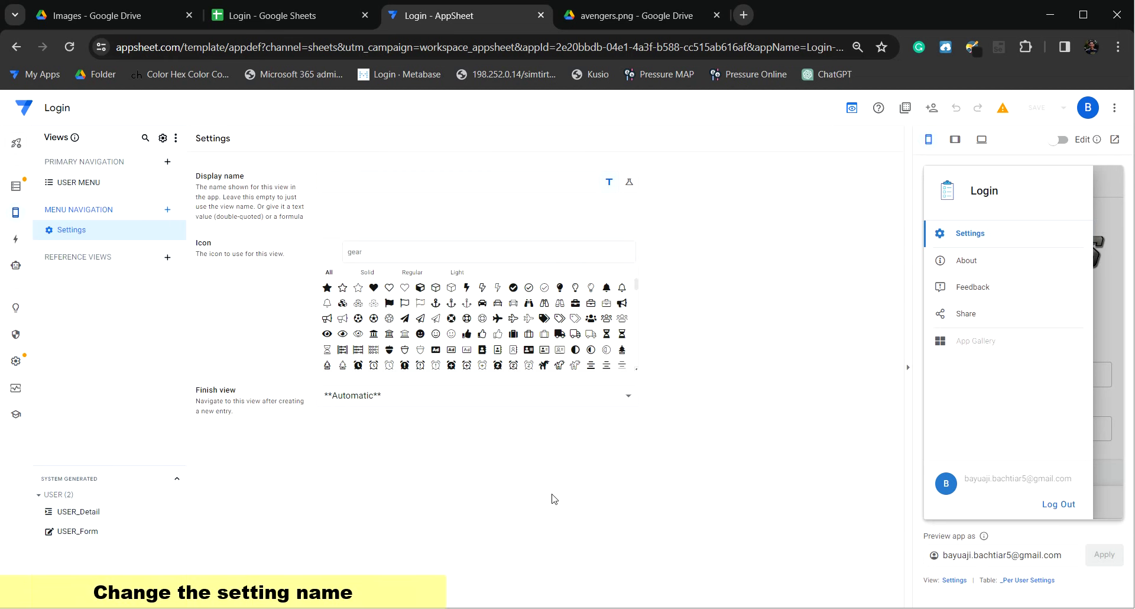
pyautogui.click(385, 176)
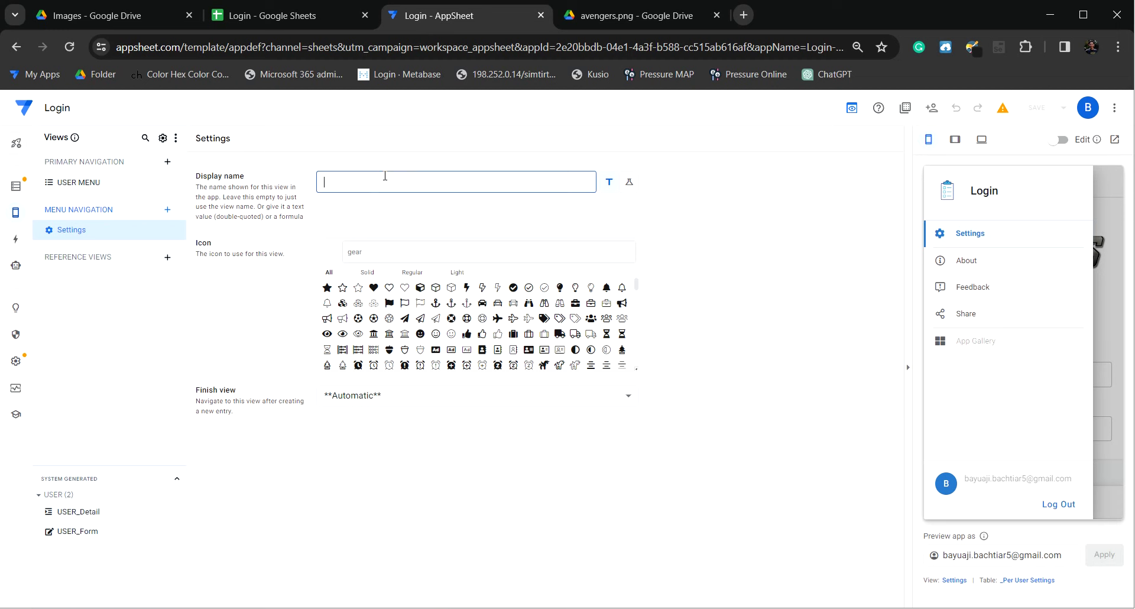
pyautogui.click(630, 182)
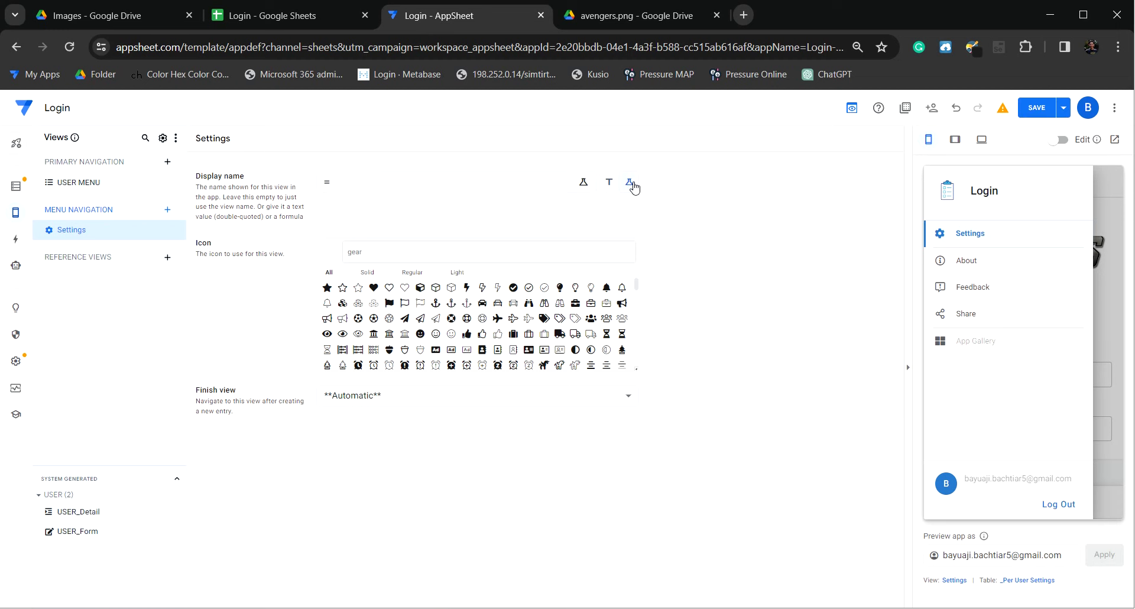
pyautogui.click(494, 179)
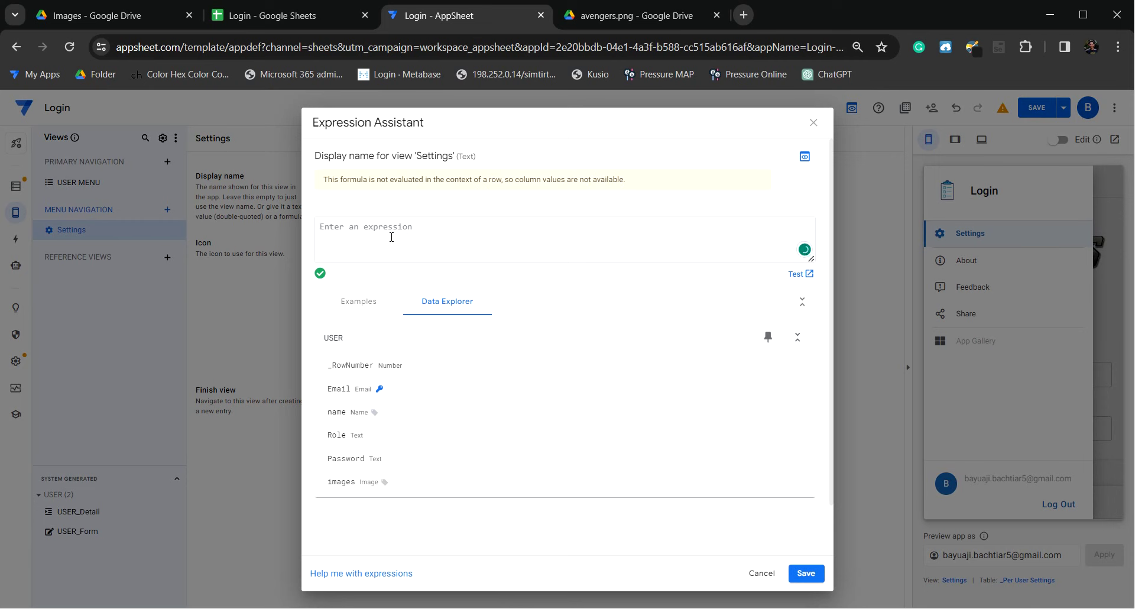
pyautogui.hotkey('ctrl', 'v')
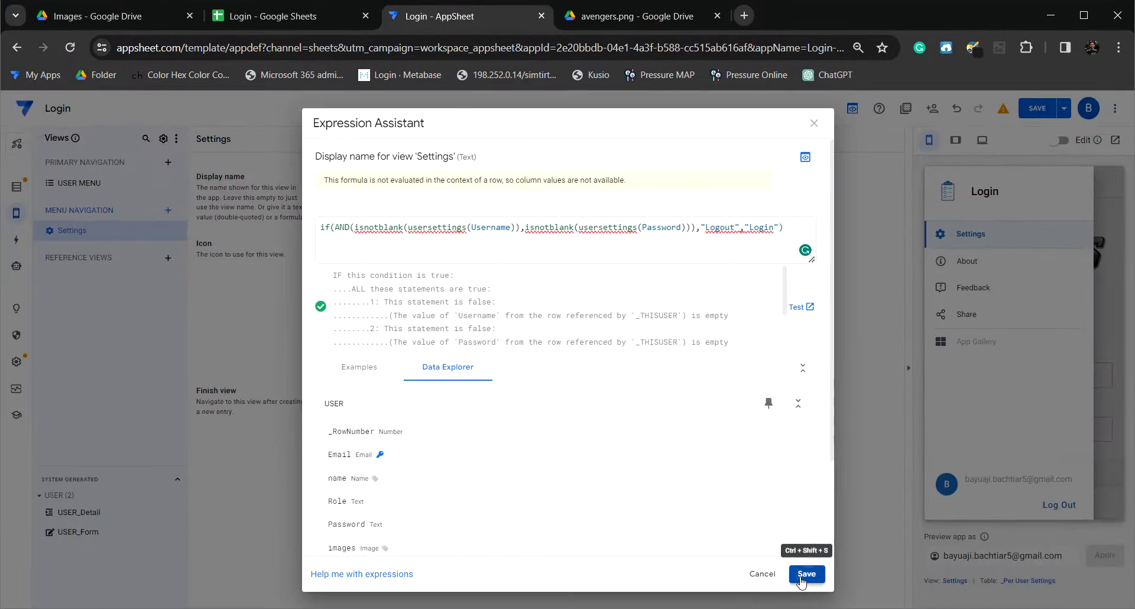
pyautogui.click(806, 574)
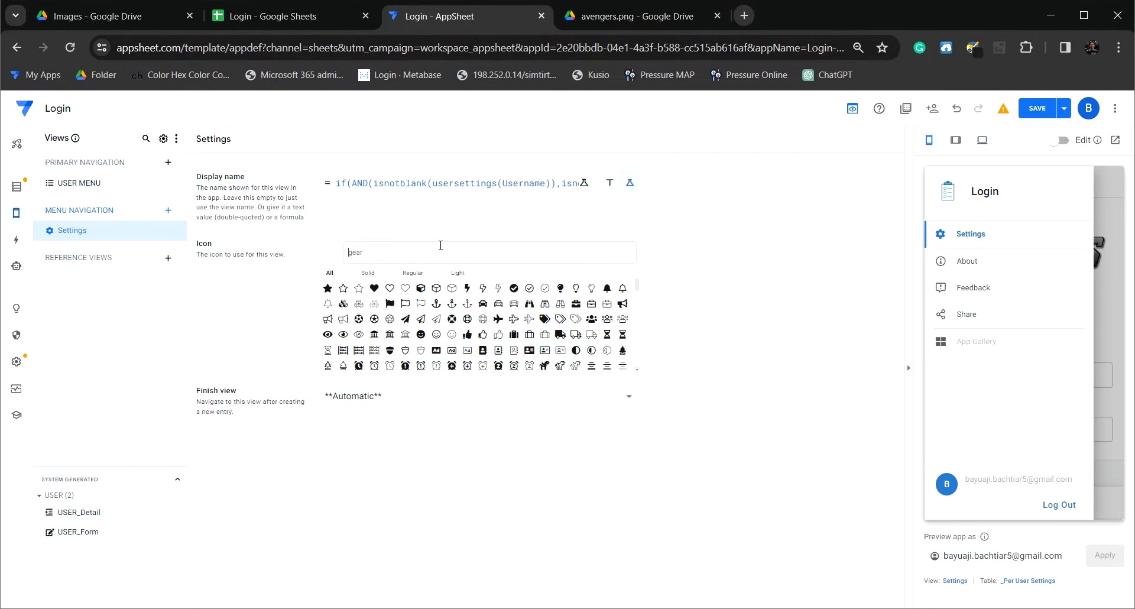
# - Give the Settings view the thin login-arrow icon from the 'log' search and save
pyautogui.write('log')
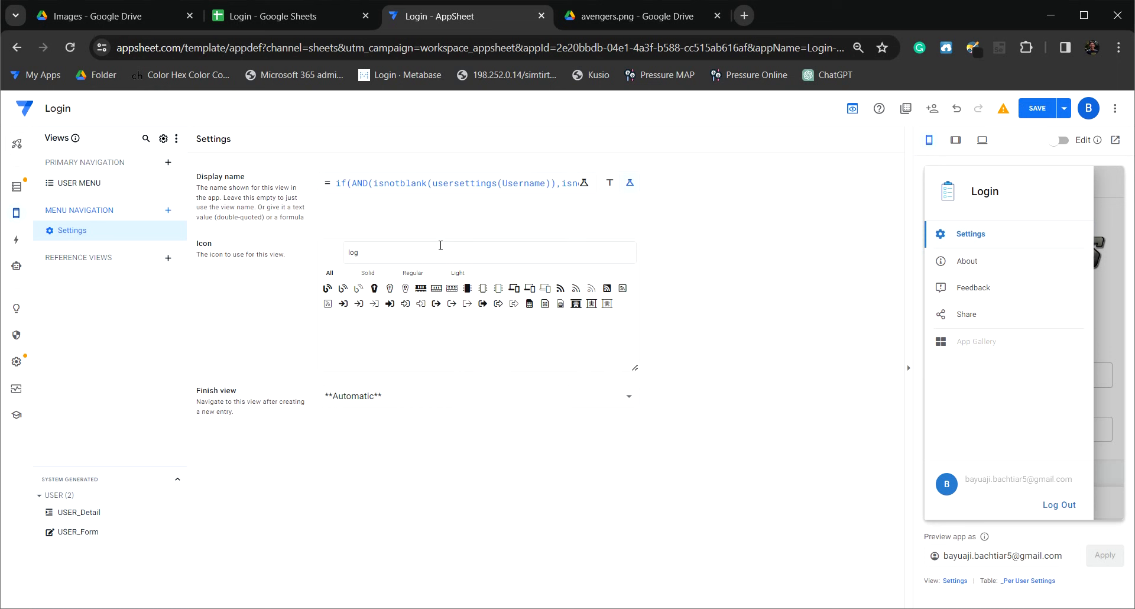
pyautogui.click(389, 303)
pyautogui.click(343, 303)
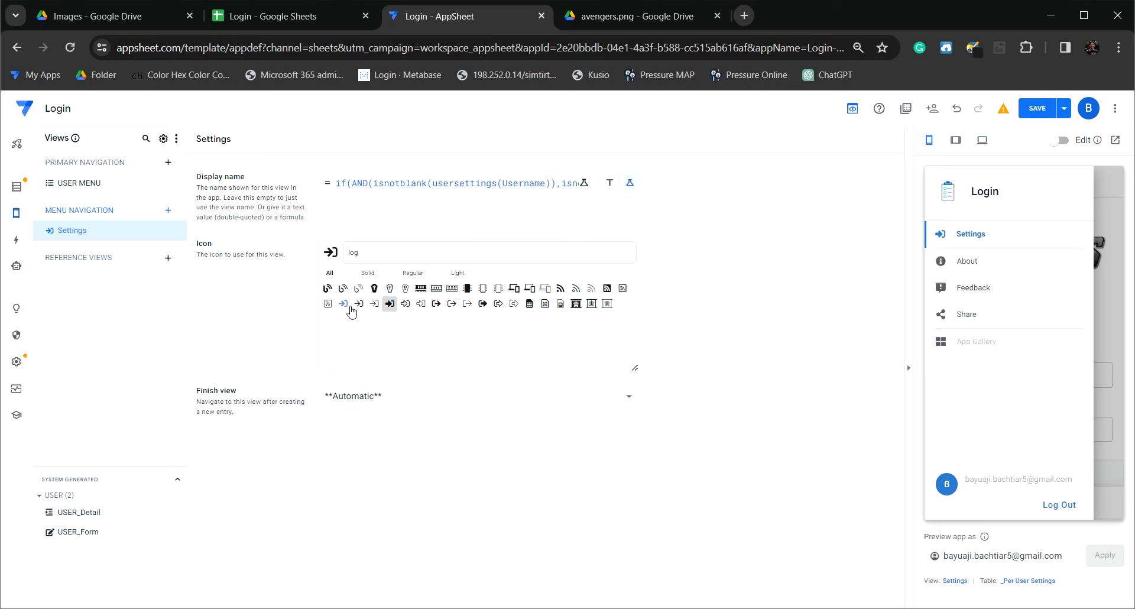
pyautogui.click(1038, 116)
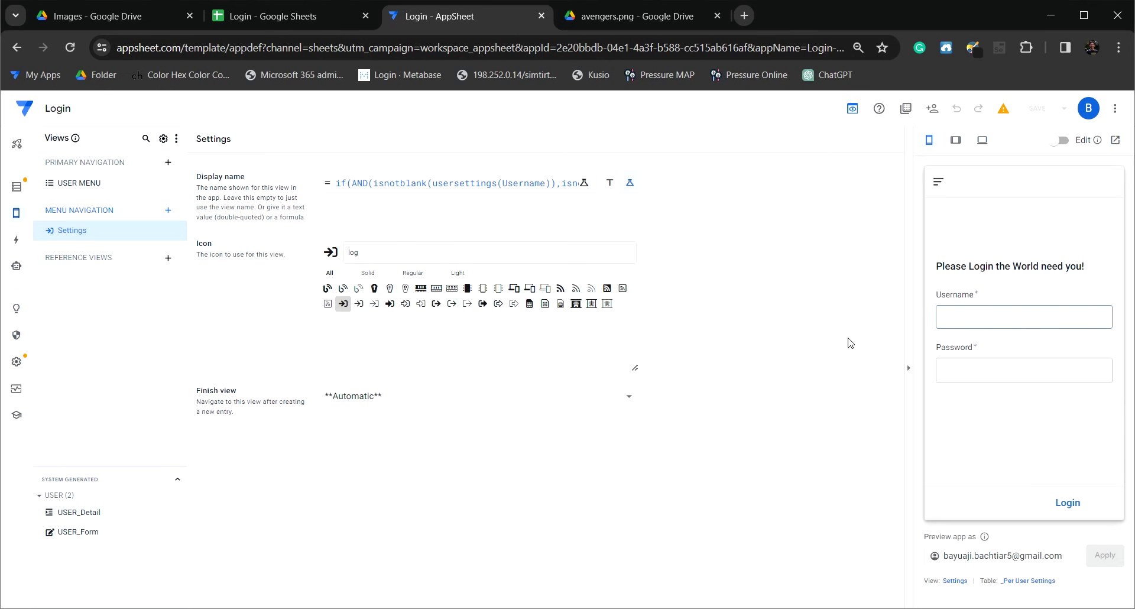
# - Set the Settings view's Finish view to USER MENU and save the app
pyautogui.click(494, 395)
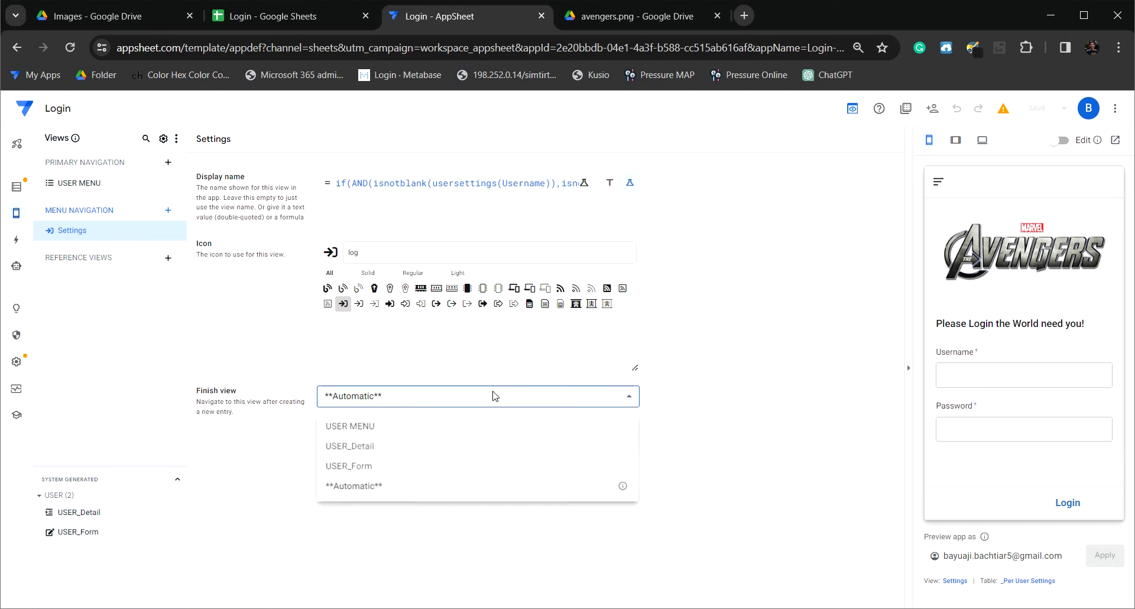
pyautogui.click(431, 433)
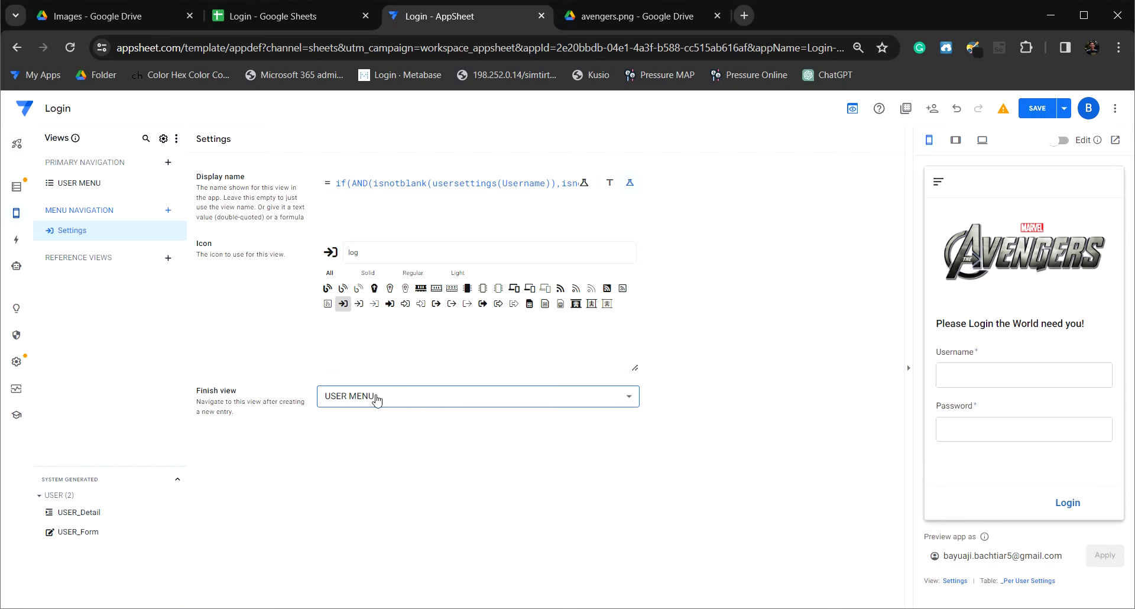
pyautogui.click(1039, 109)
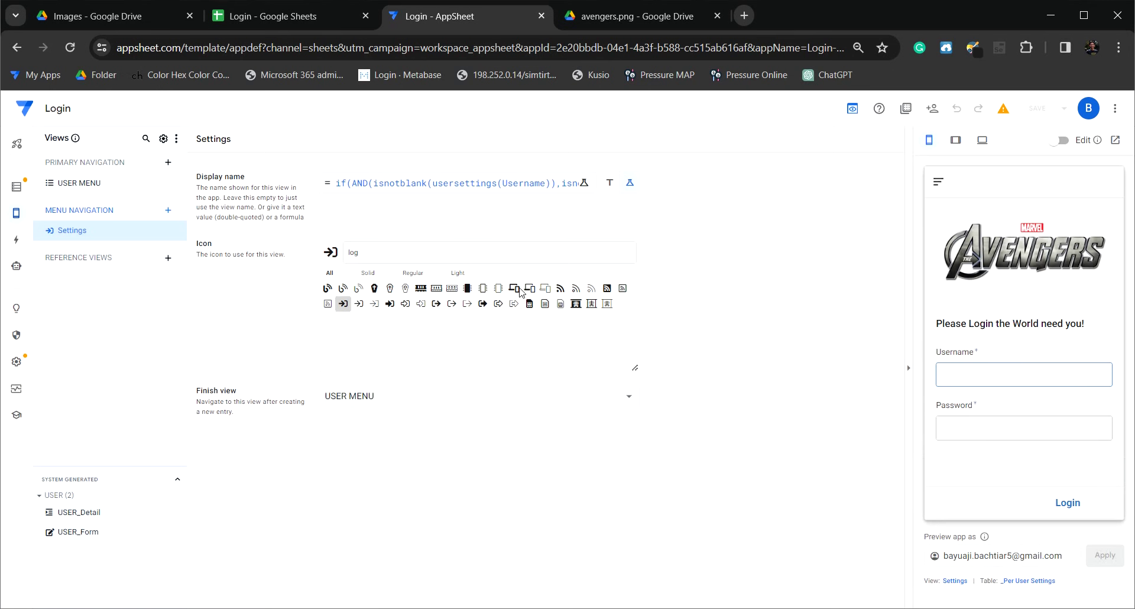
pyautogui.click(16, 361)
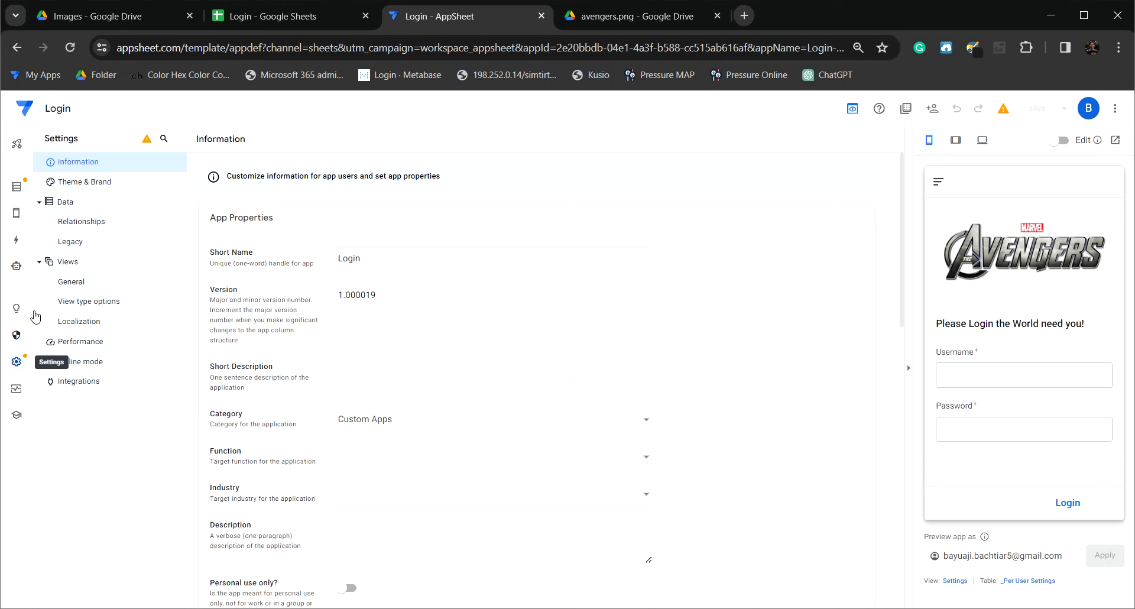
# - Choose the dark theme under Theme & Brand and save the app
pyautogui.click(99, 184)
pyautogui.click(383, 224)
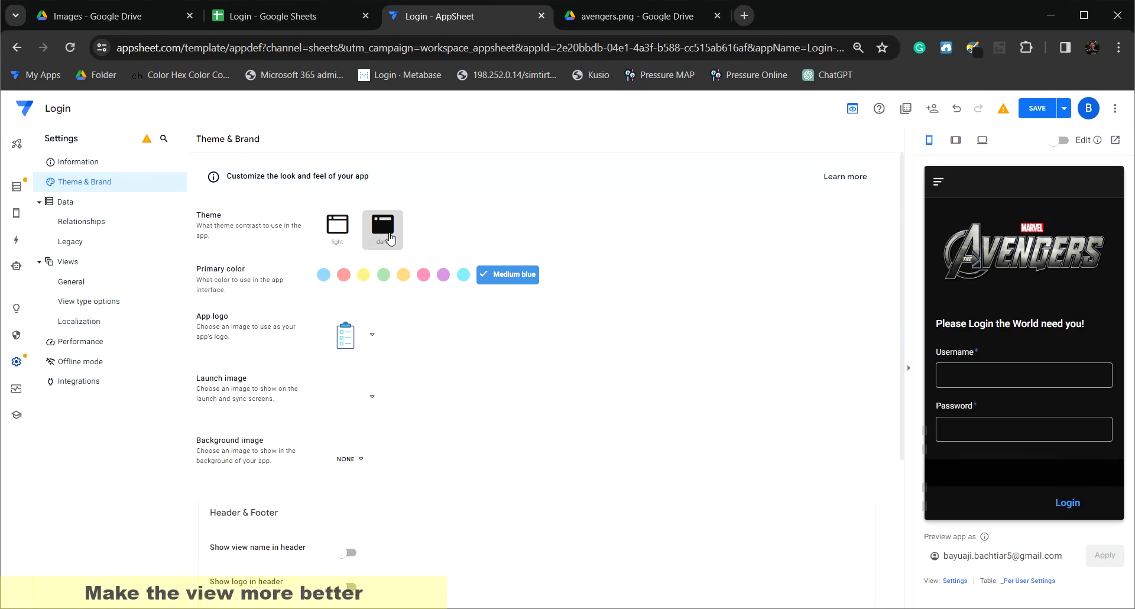
pyautogui.click(1039, 110)
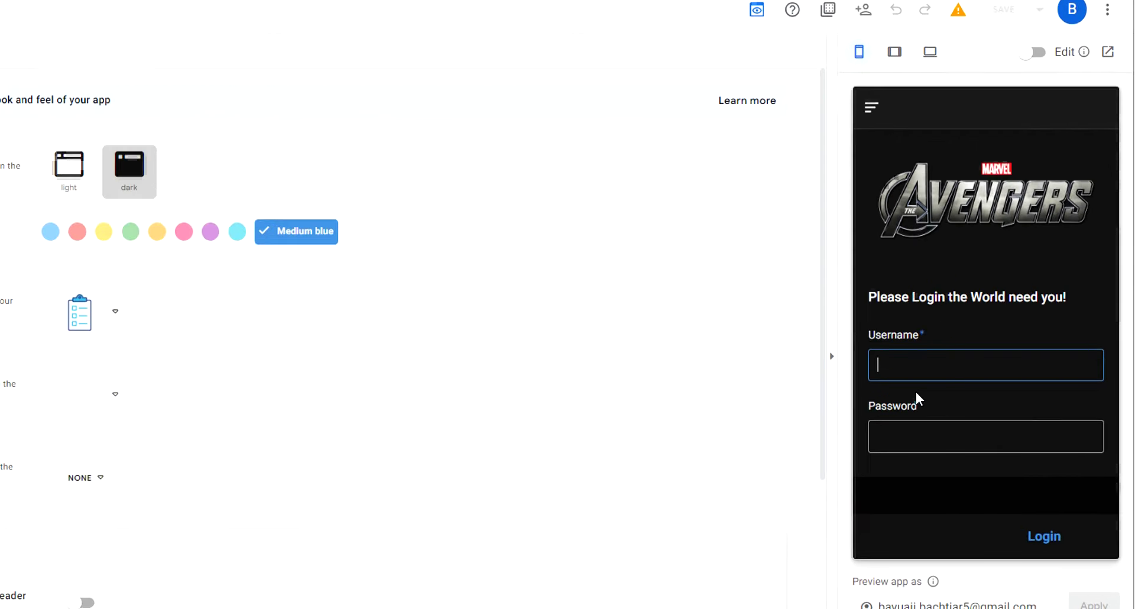
# - Log in to the dark preview with a username and password, then log out from the drawer
pyautogui.write('Iron Man')
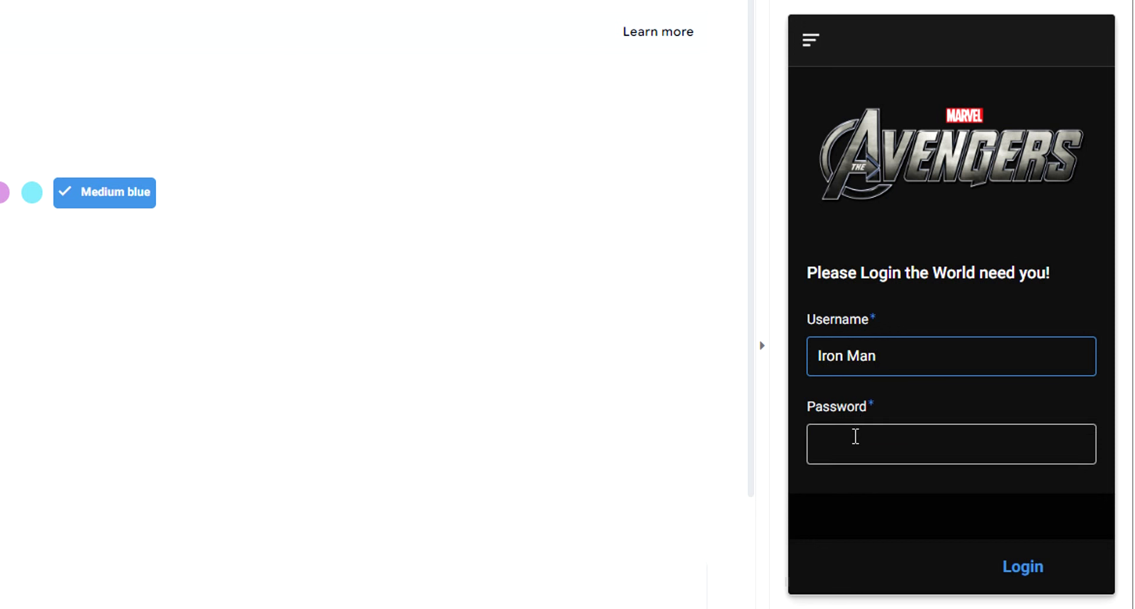
pyautogui.click(855, 436)
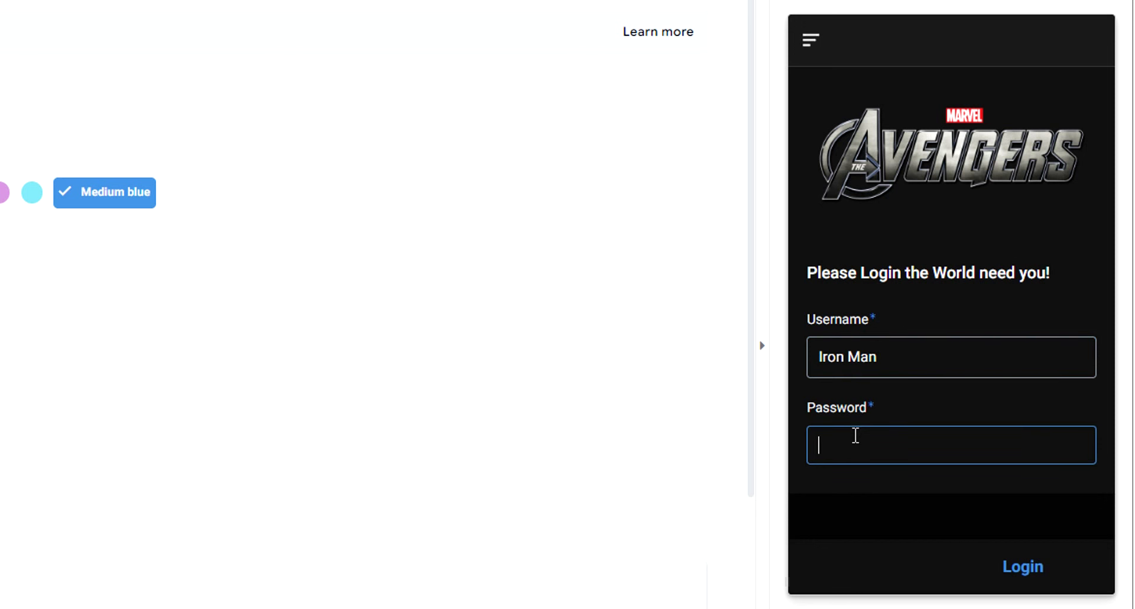
pyautogui.click(923, 383)
pyautogui.click(1023, 567)
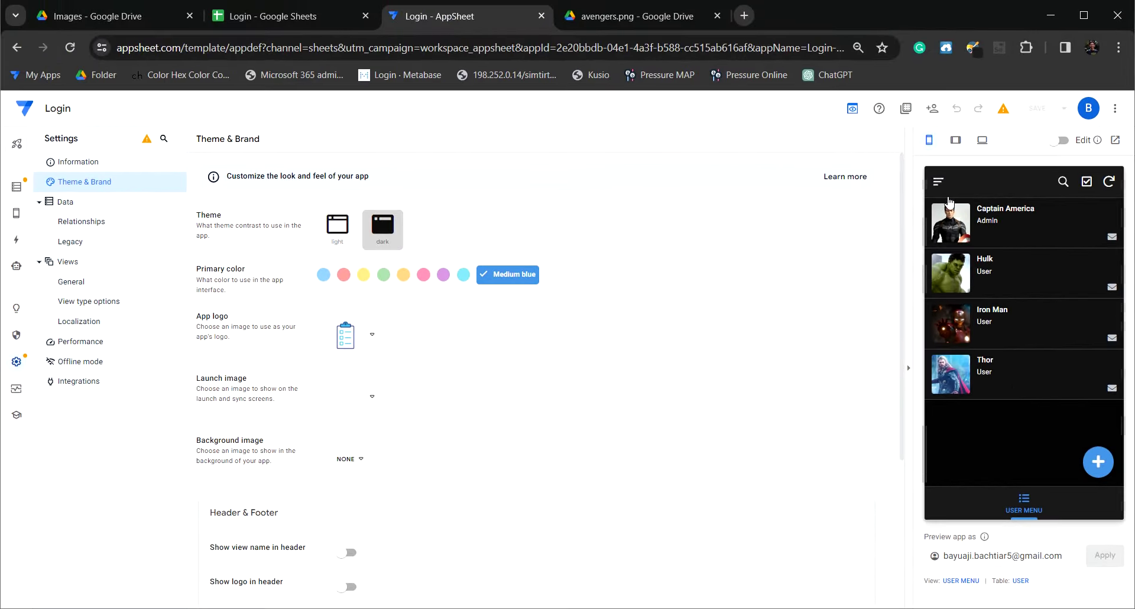
pyautogui.click(940, 180)
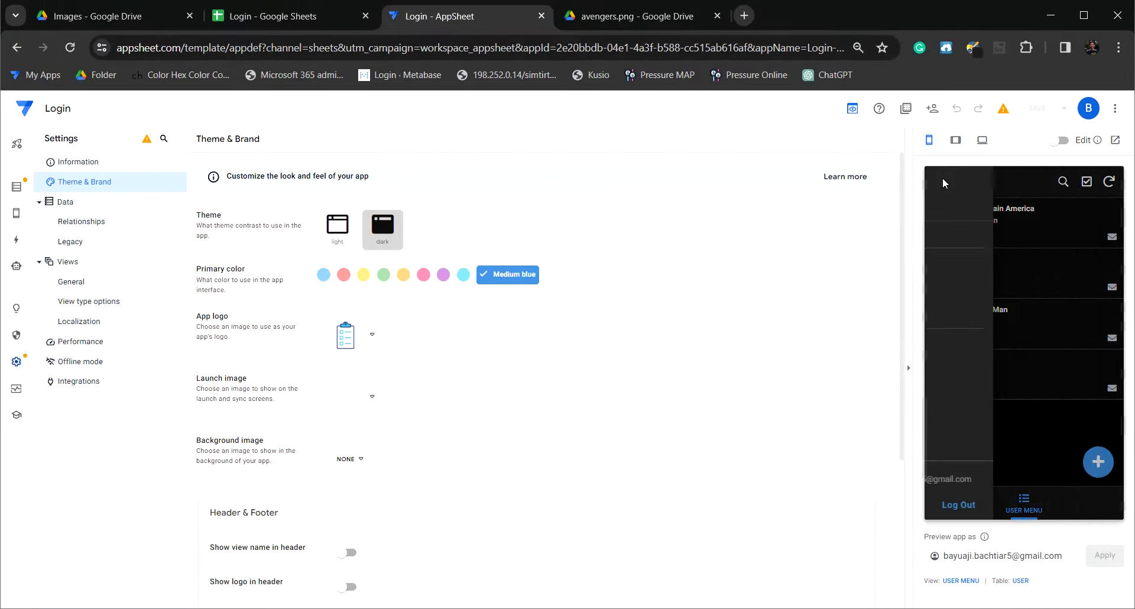
pyautogui.click(974, 235)
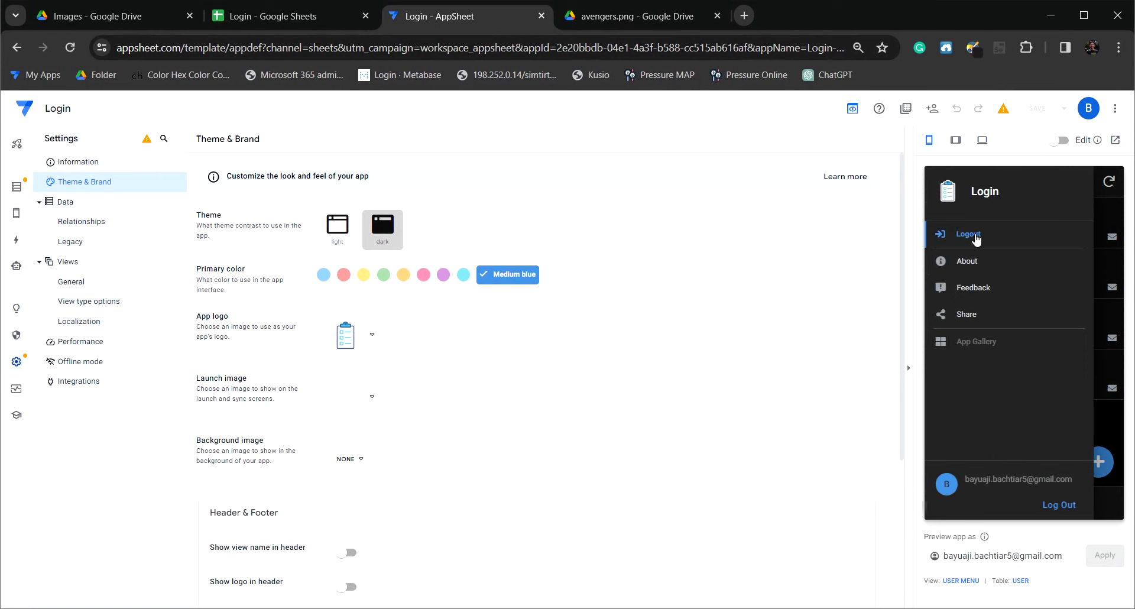